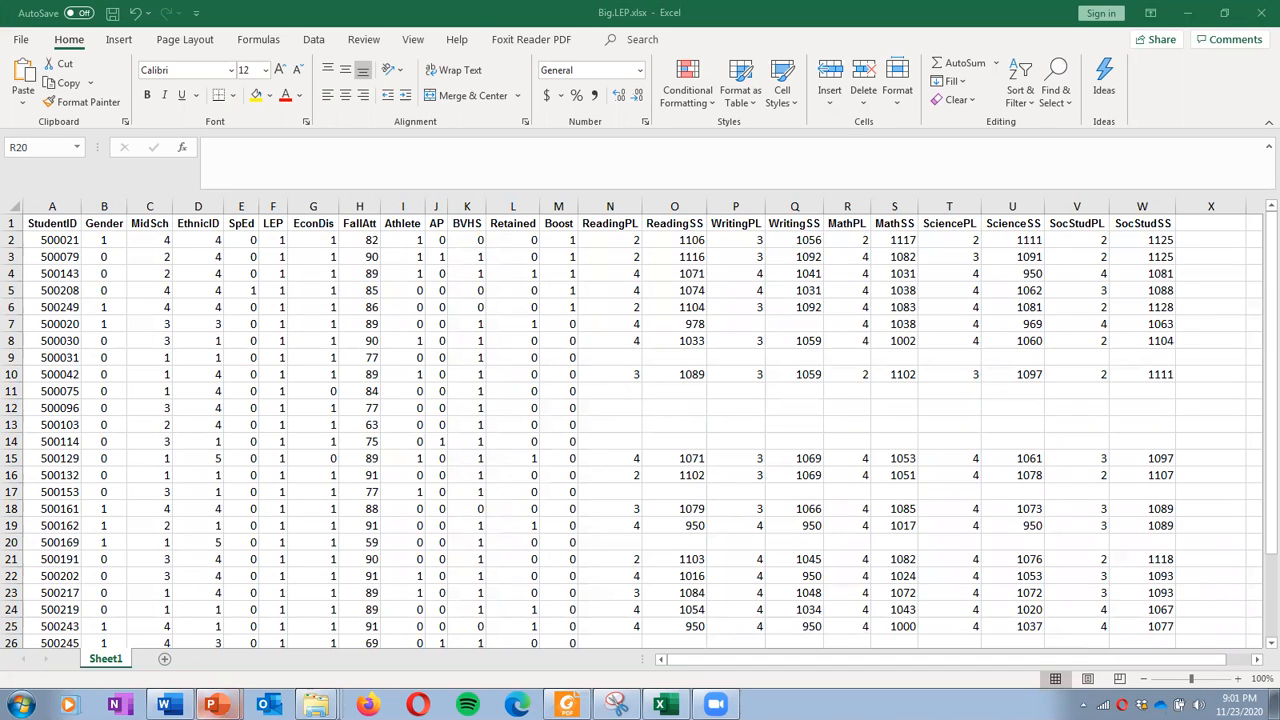
Review the Word worksheet's null hypothesis sentence and its 'have not' phrase
left_click(165, 704)
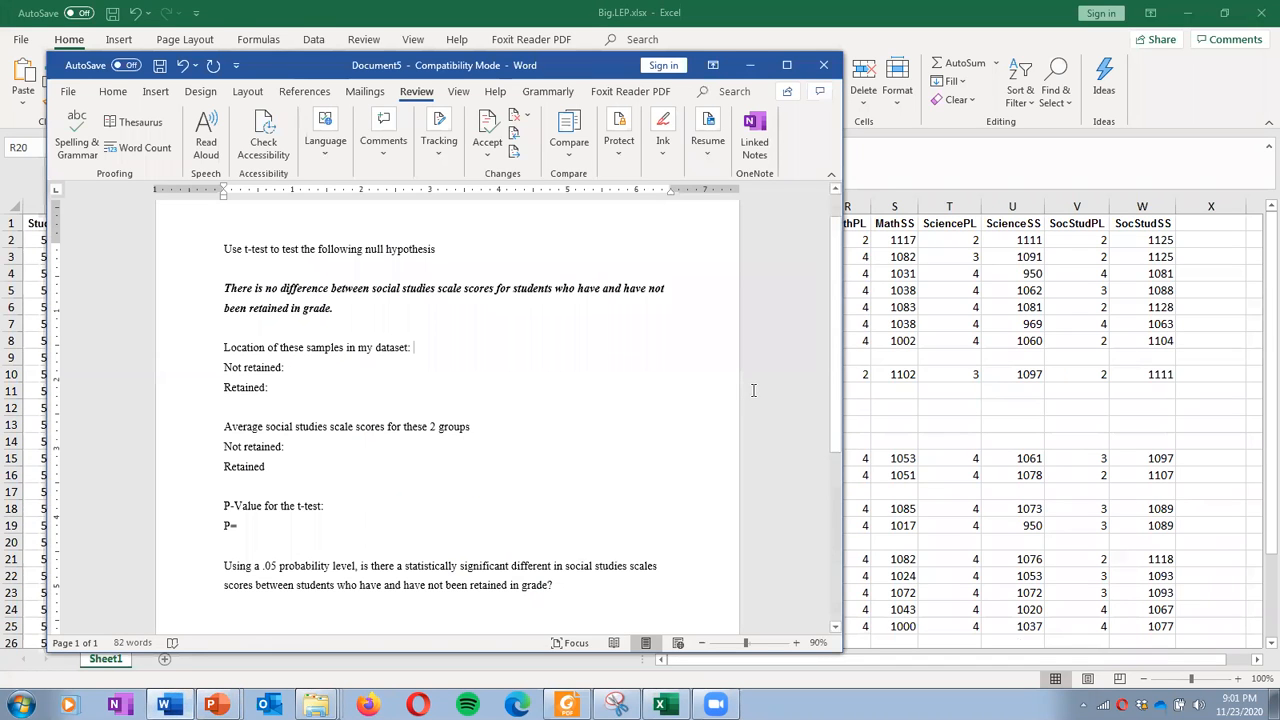
key("Down")
key("Down")
left_click(256, 262)
left_click_drag(229, 291, 369, 312)
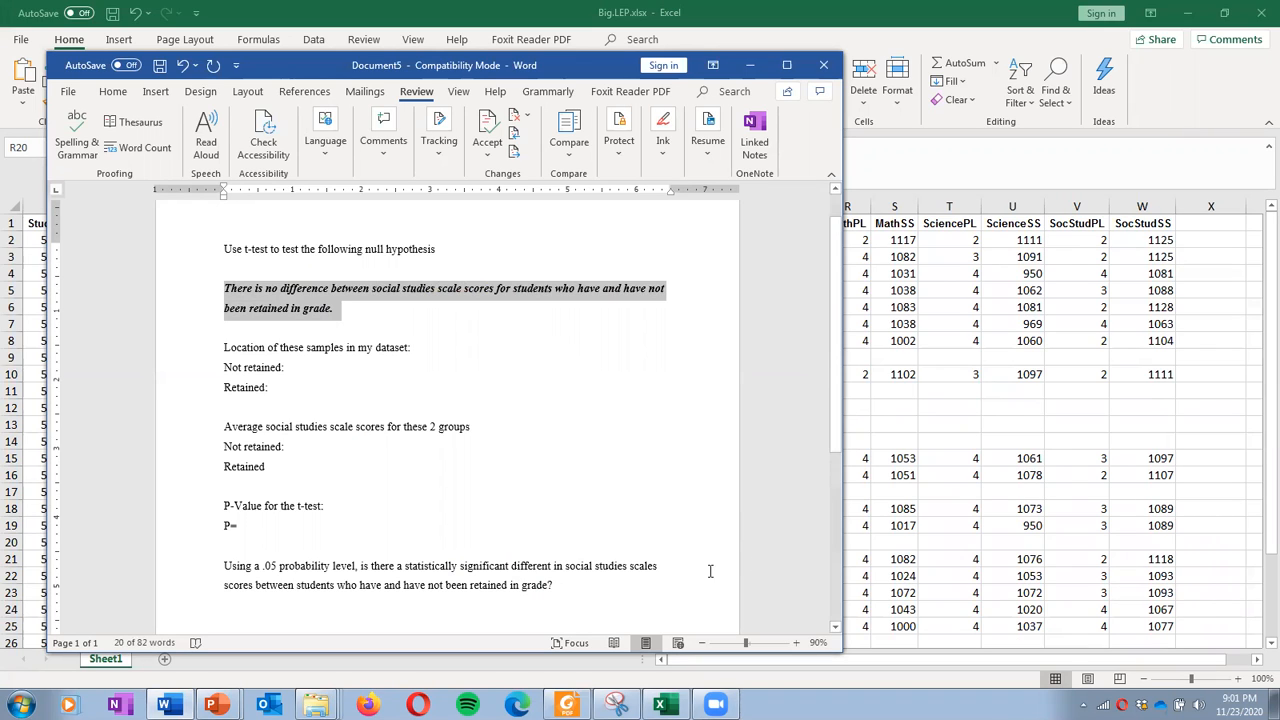
left_click(570, 322)
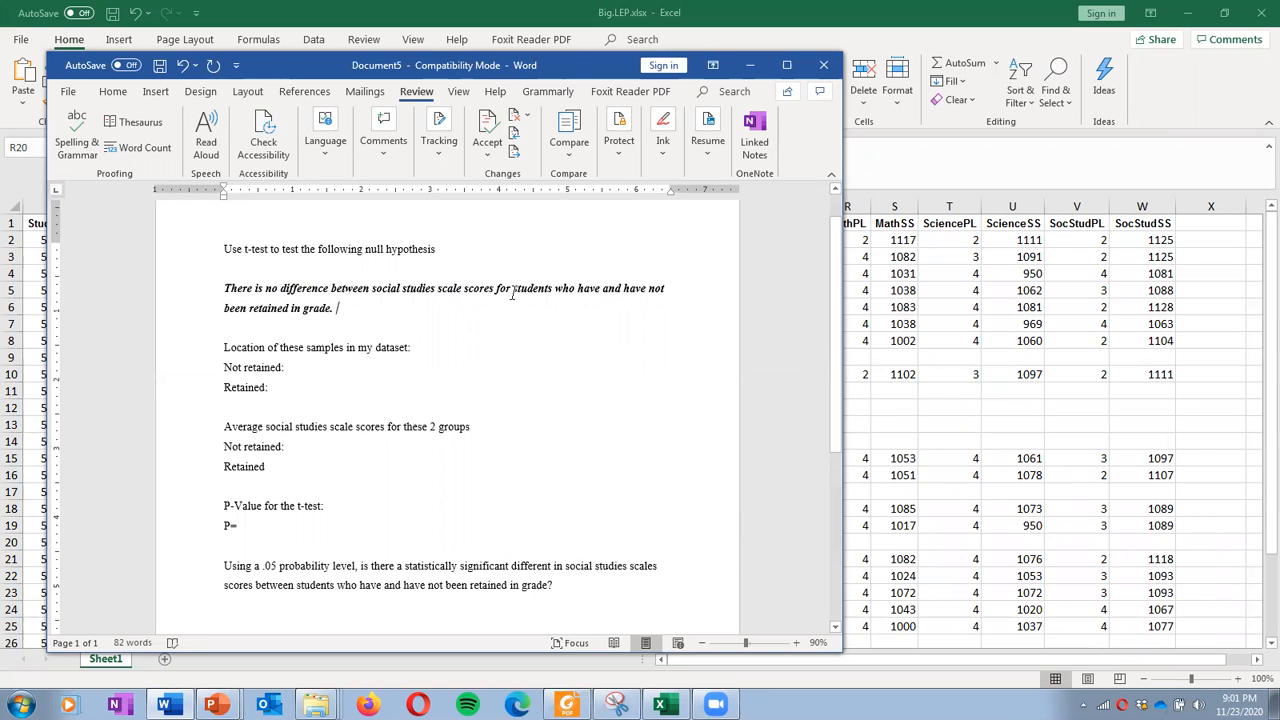
left_click_drag(513, 288, 665, 294)
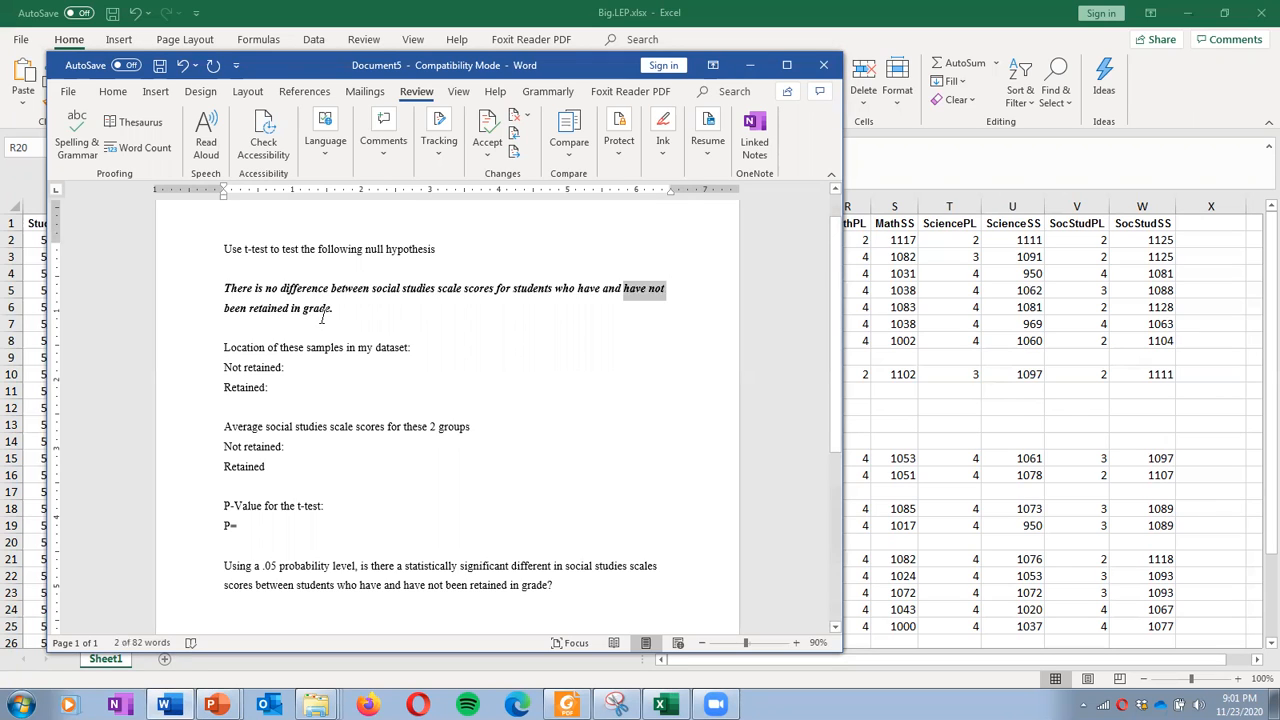
left_click(614, 329)
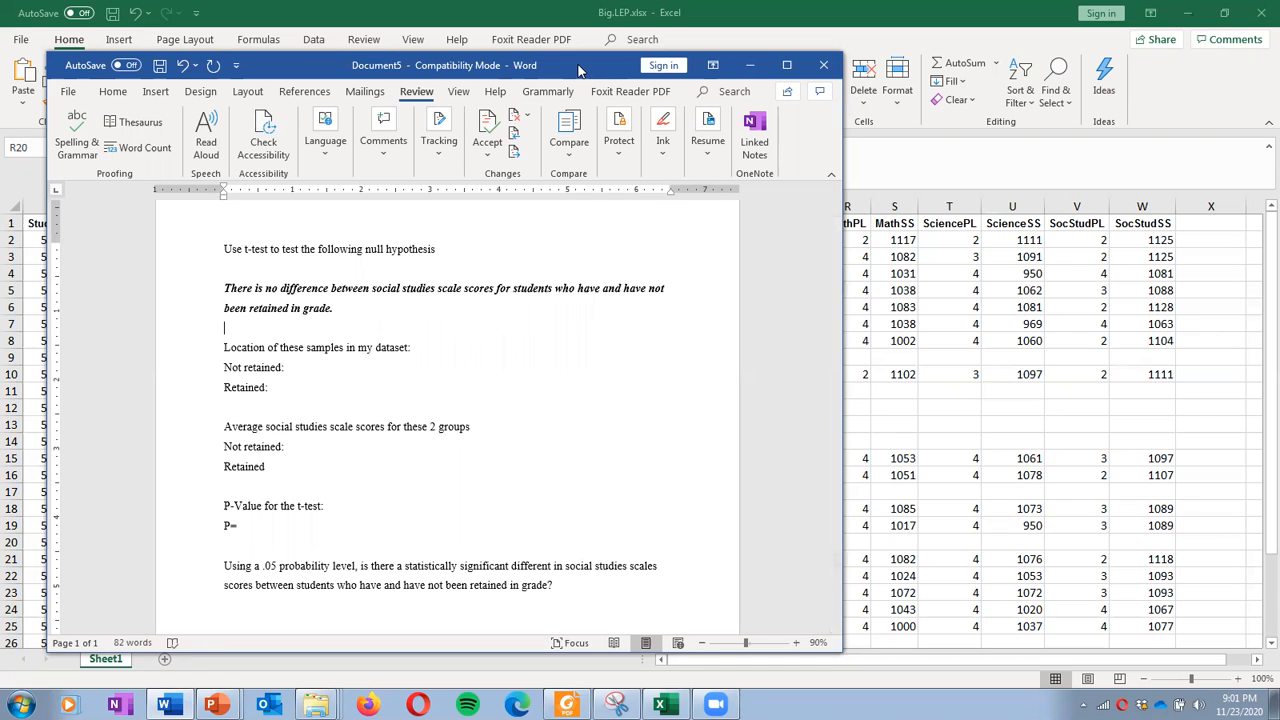
Look at the Retained and SocStudSS columns in Excel and reposition the Word window higher and left
left_click_drag(583, 74, 1279, 74)
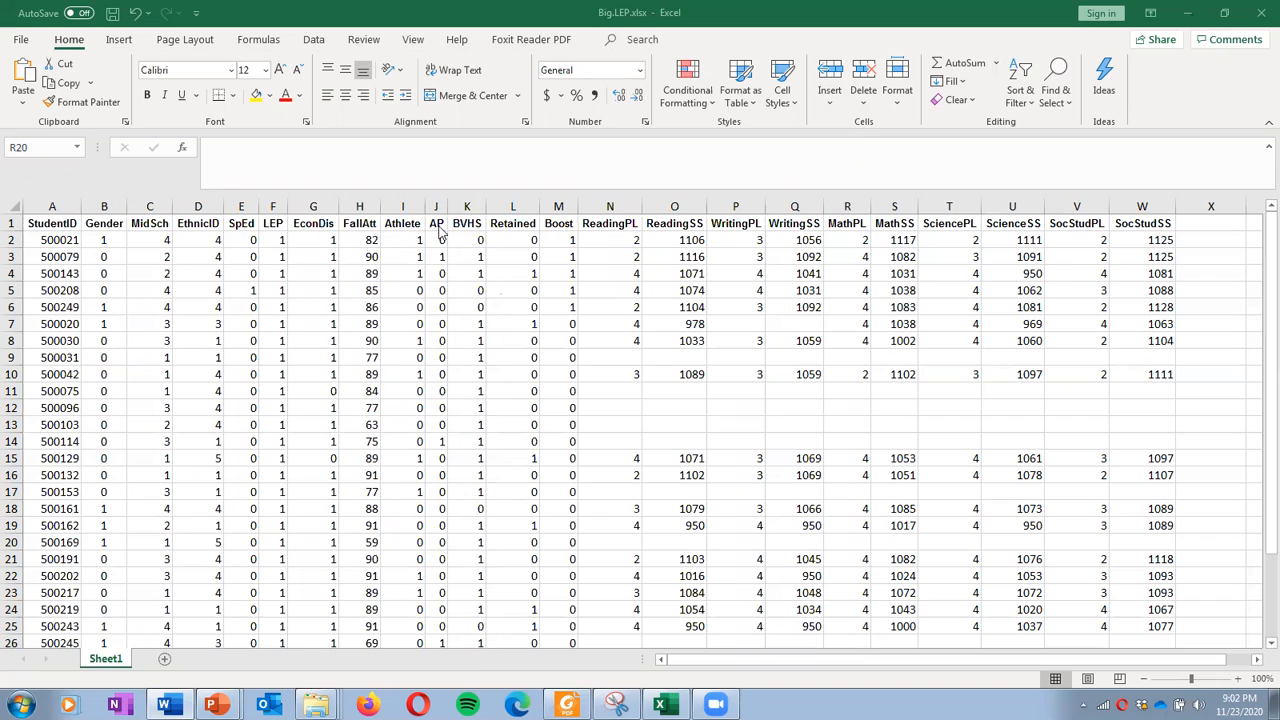
left_click(514, 198)
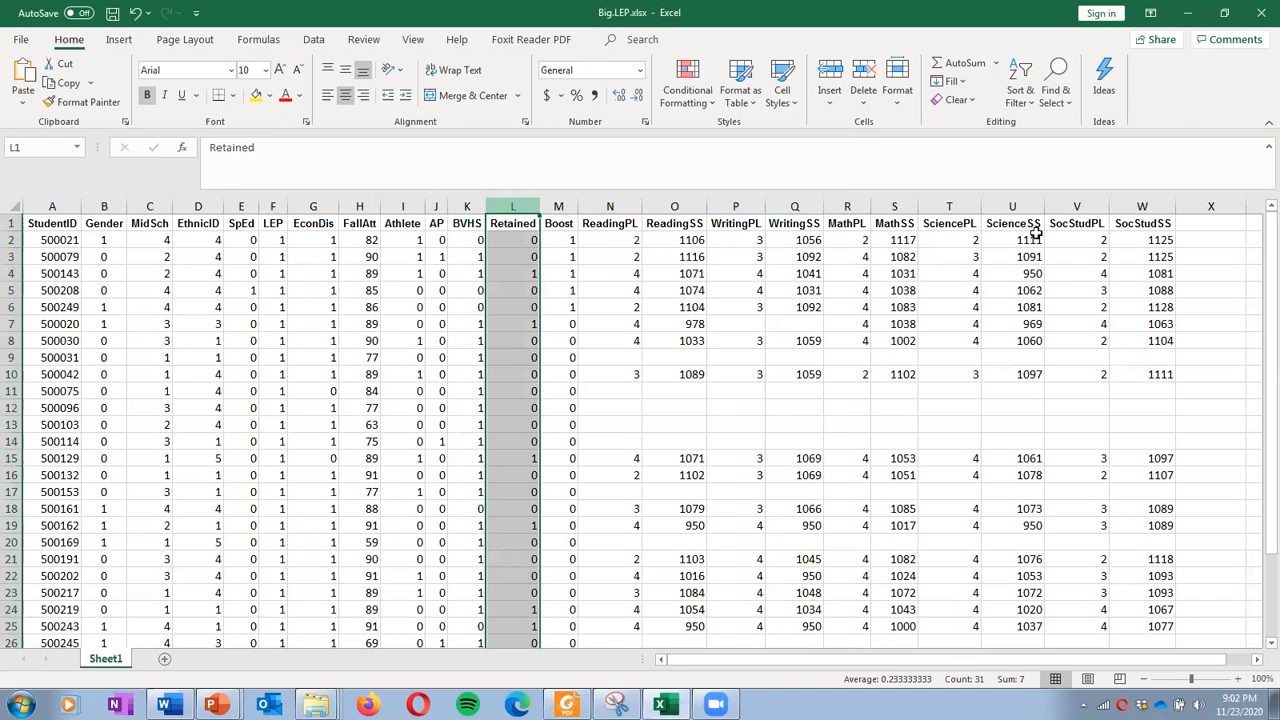
left_click(1147, 203)
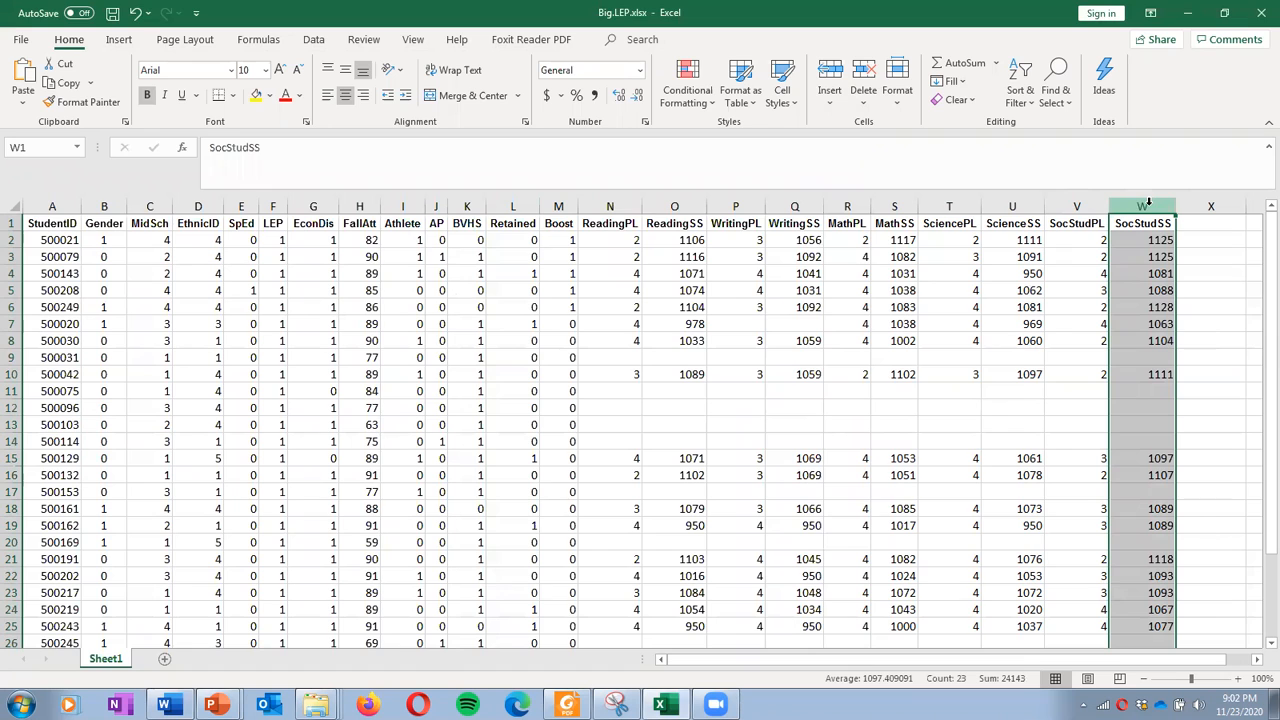
left_click(505, 205)
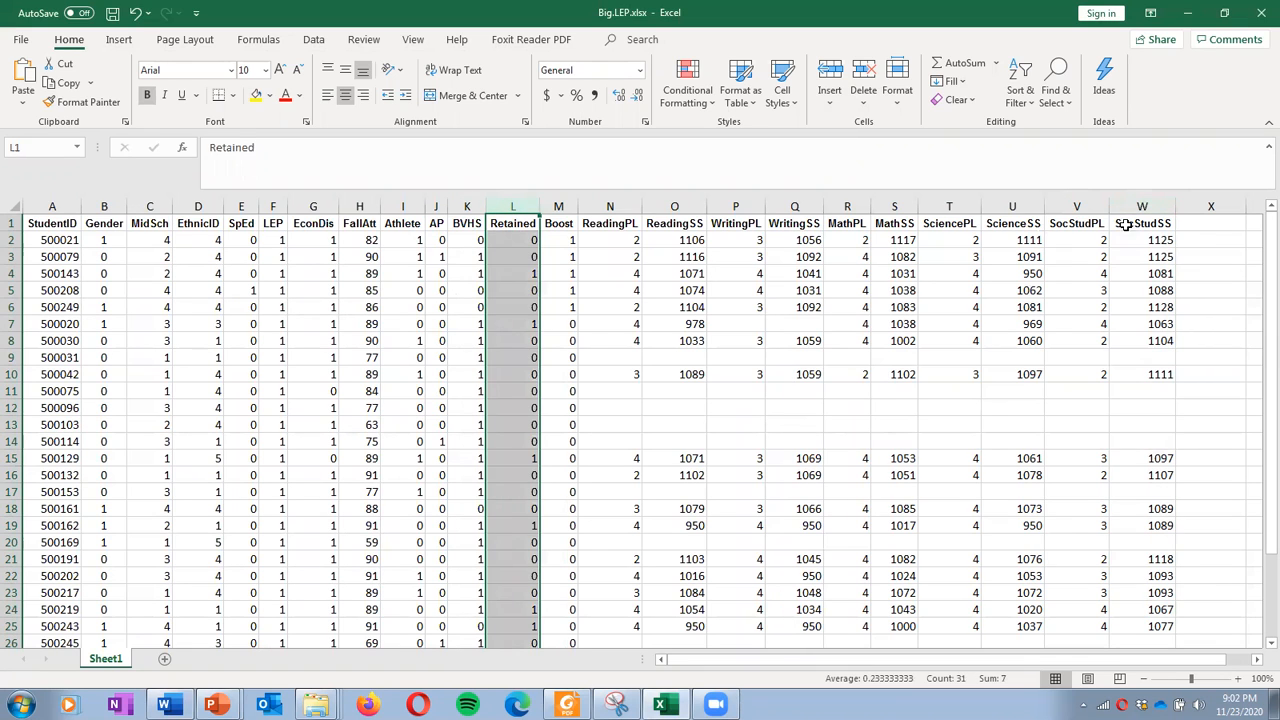
left_click(1138, 205)
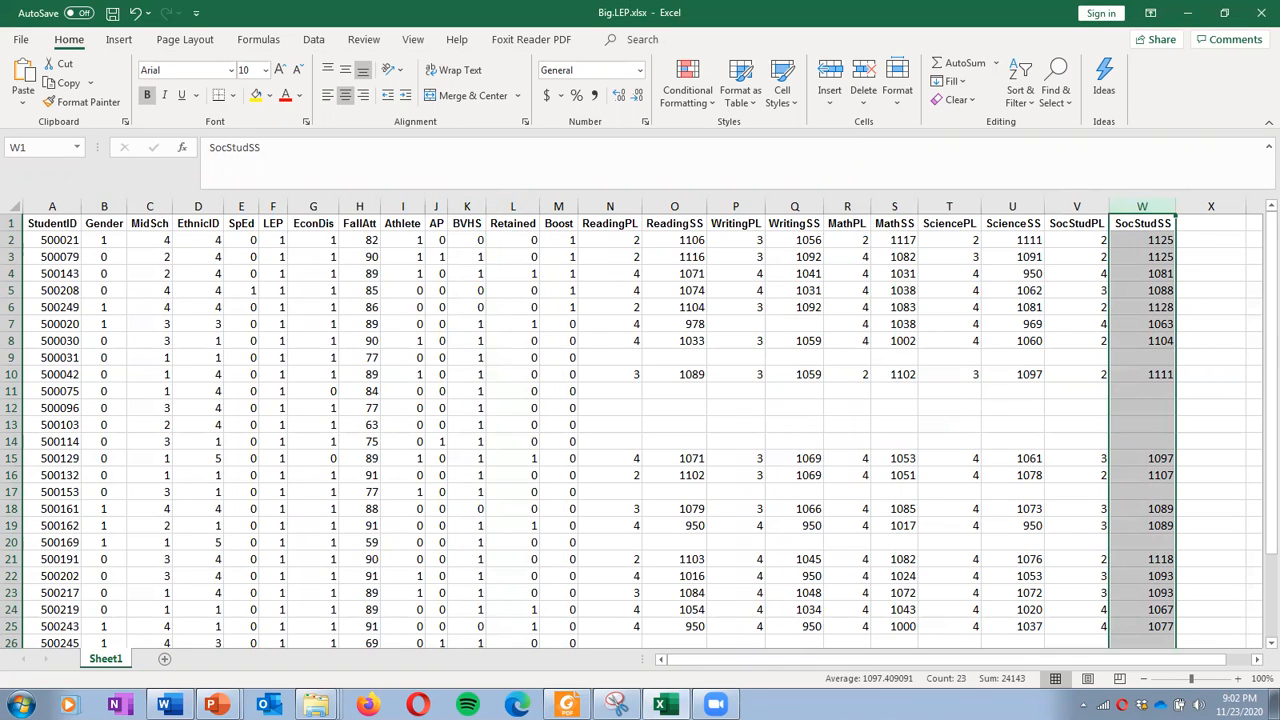
left_click(1211, 240)
left_click(170, 705)
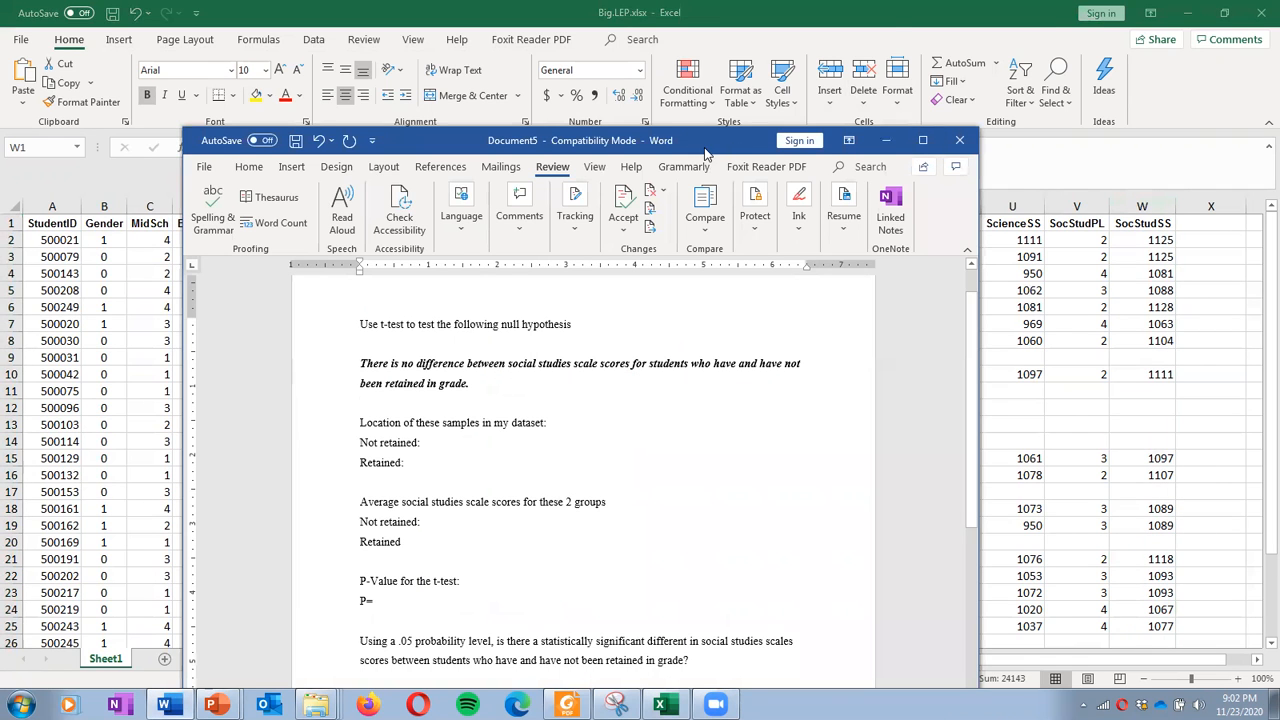
left_click_drag(705, 150, 624, 34)
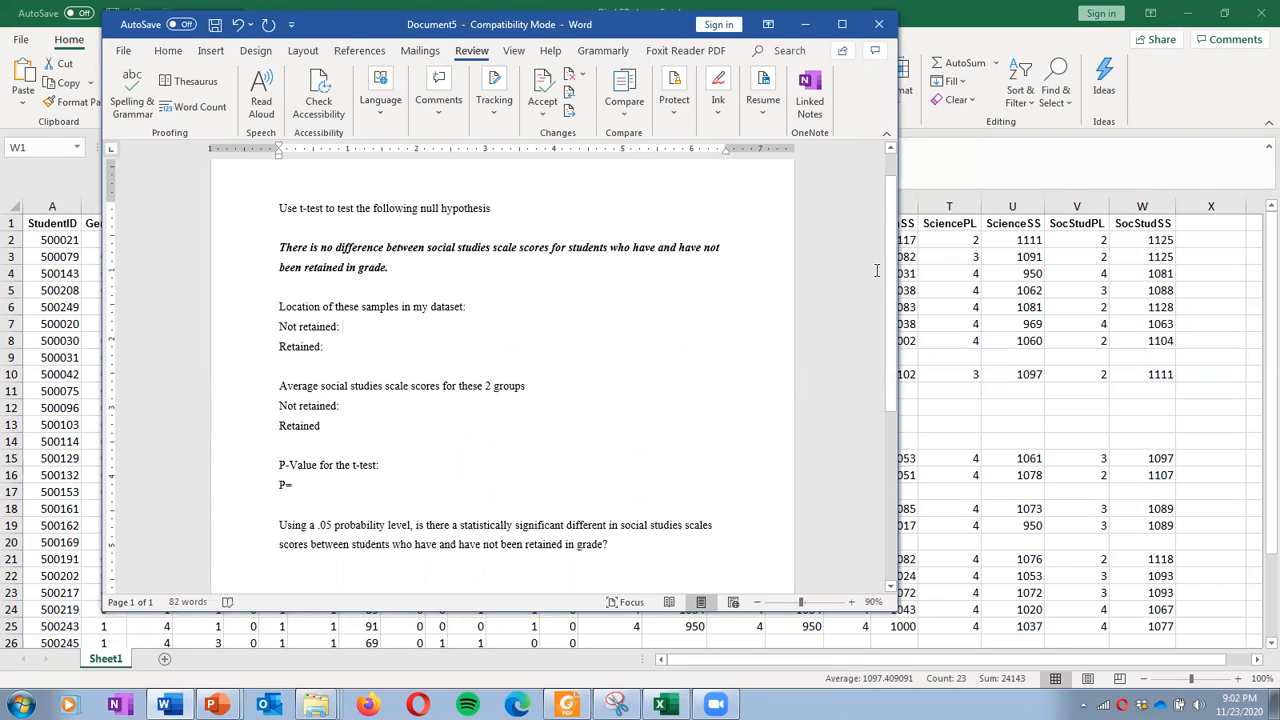
Reselect the SocStudSS and Retained columns and check the Retained values in the top rows
left_click(1070, 341)
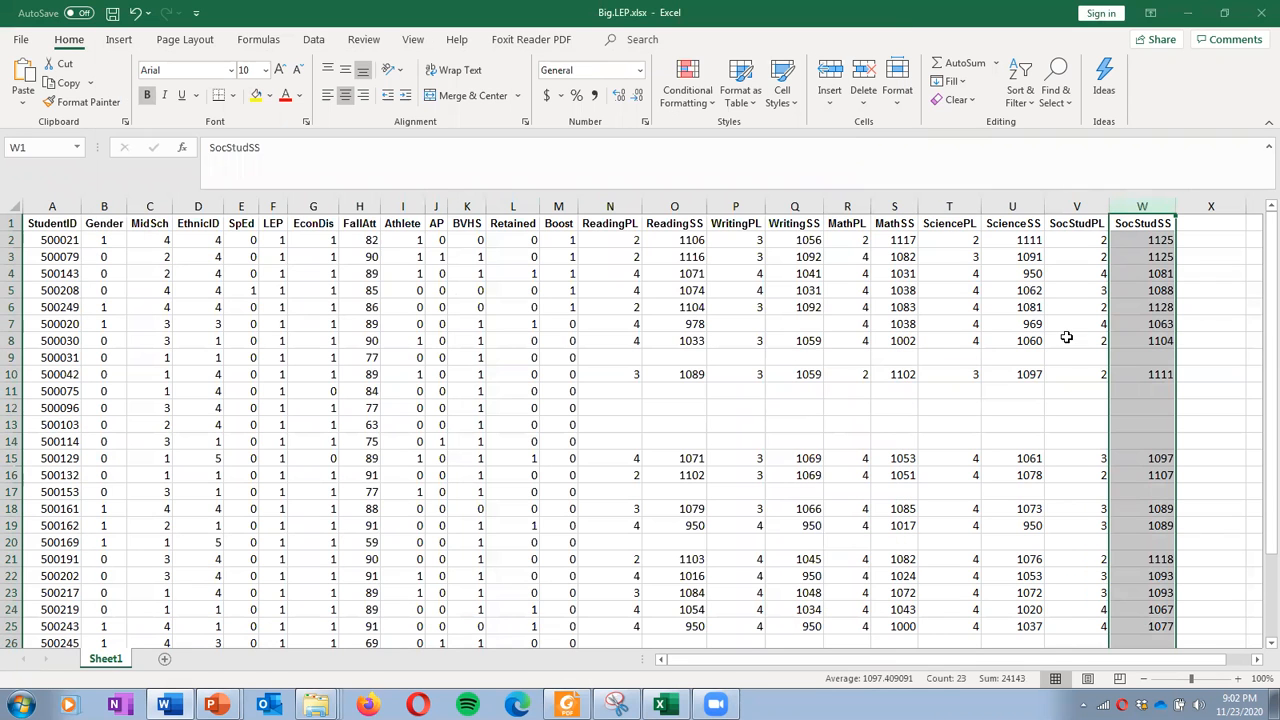
left_click(1188, 257)
left_click(1131, 205)
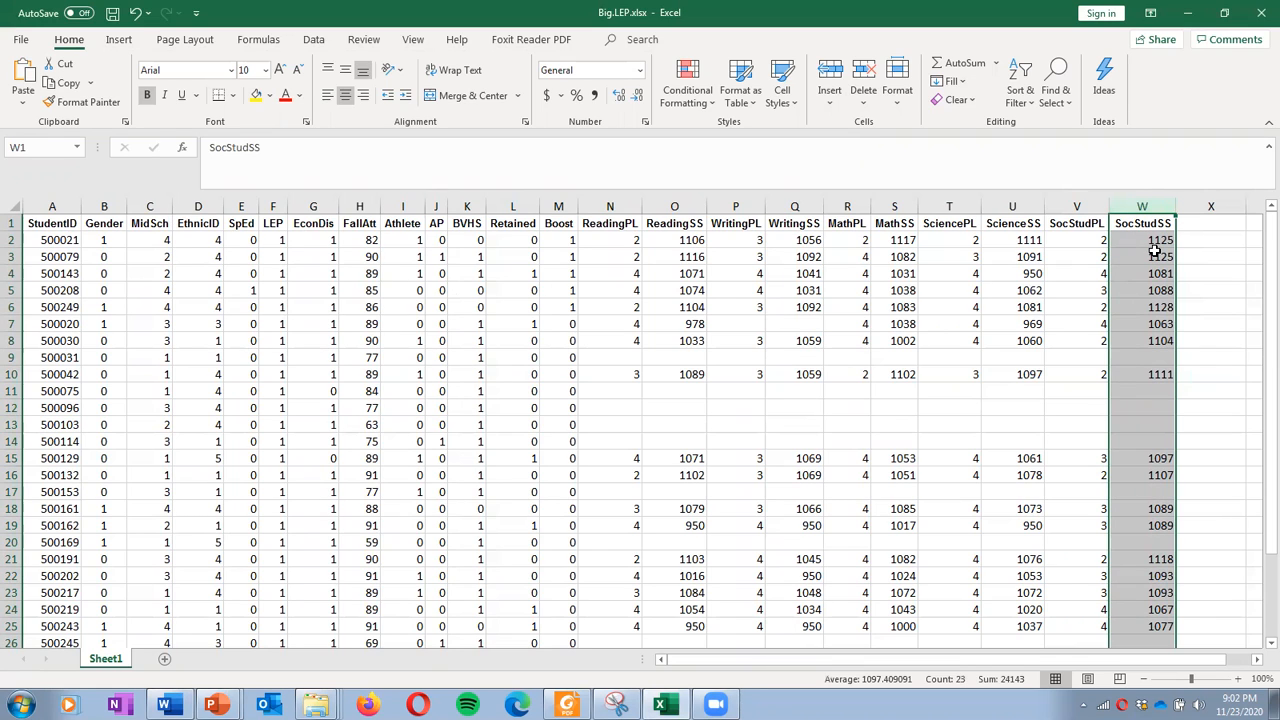
left_click(514, 205)
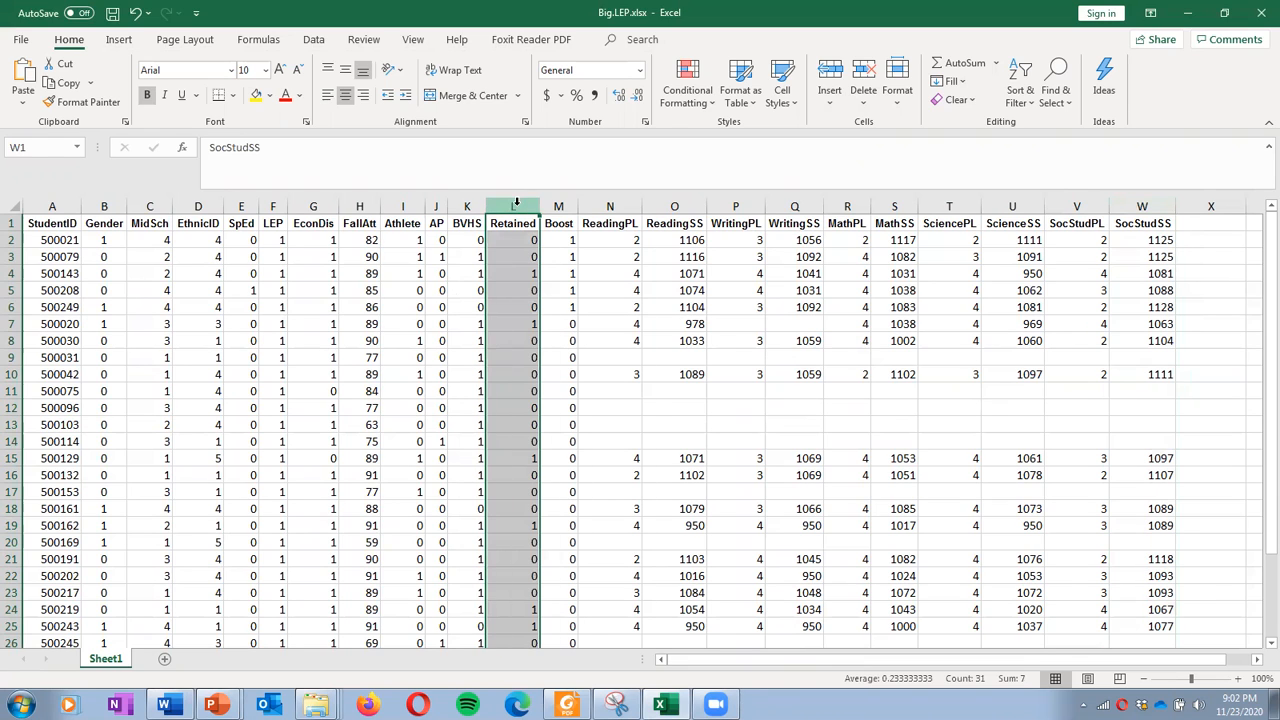
left_click(523, 273)
left_click(534, 239)
left_click(534, 256)
left_click(532, 273)
left_click(532, 290)
left_click(533, 306)
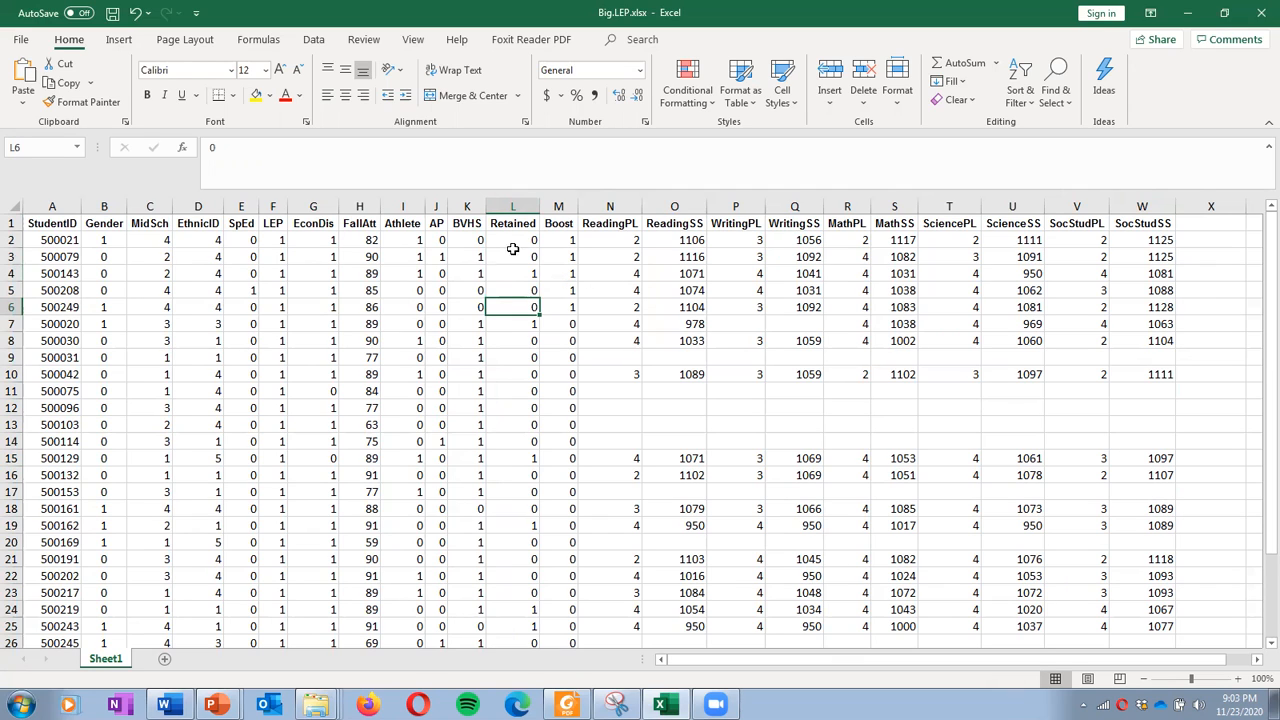
Sort the student data by Retained, smallest to largest
left_click(314, 40)
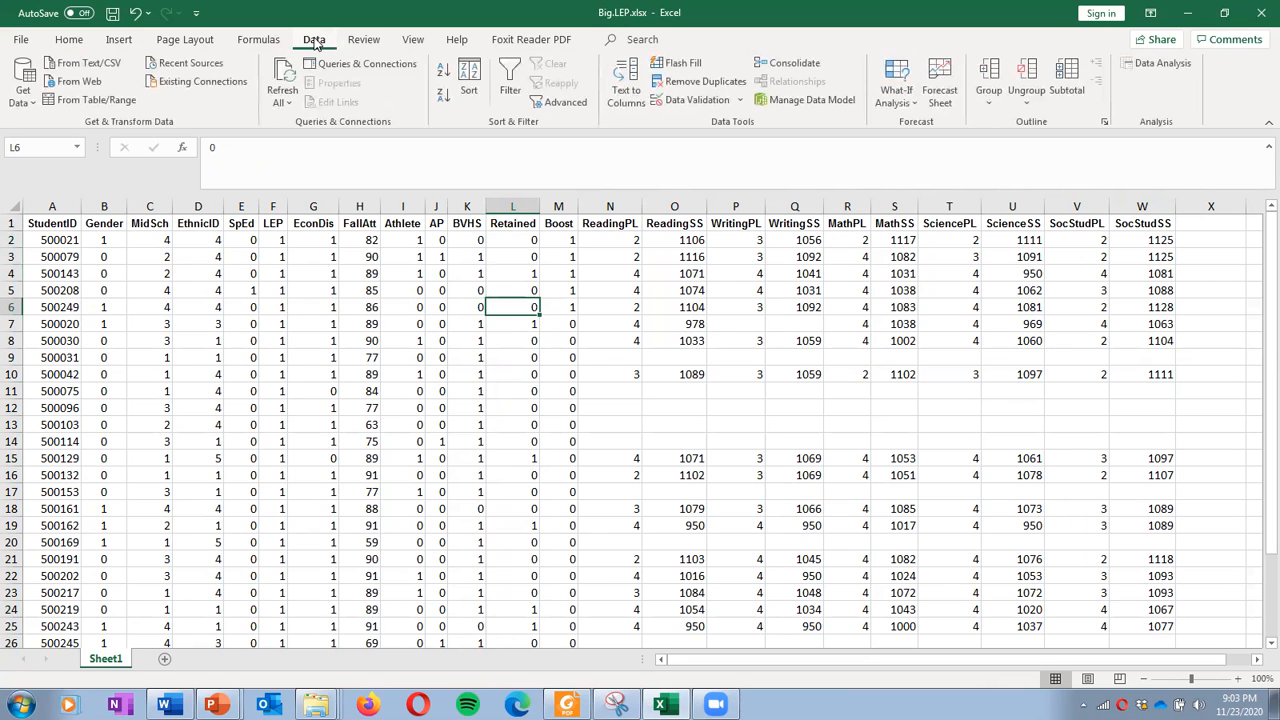
left_click(466, 82)
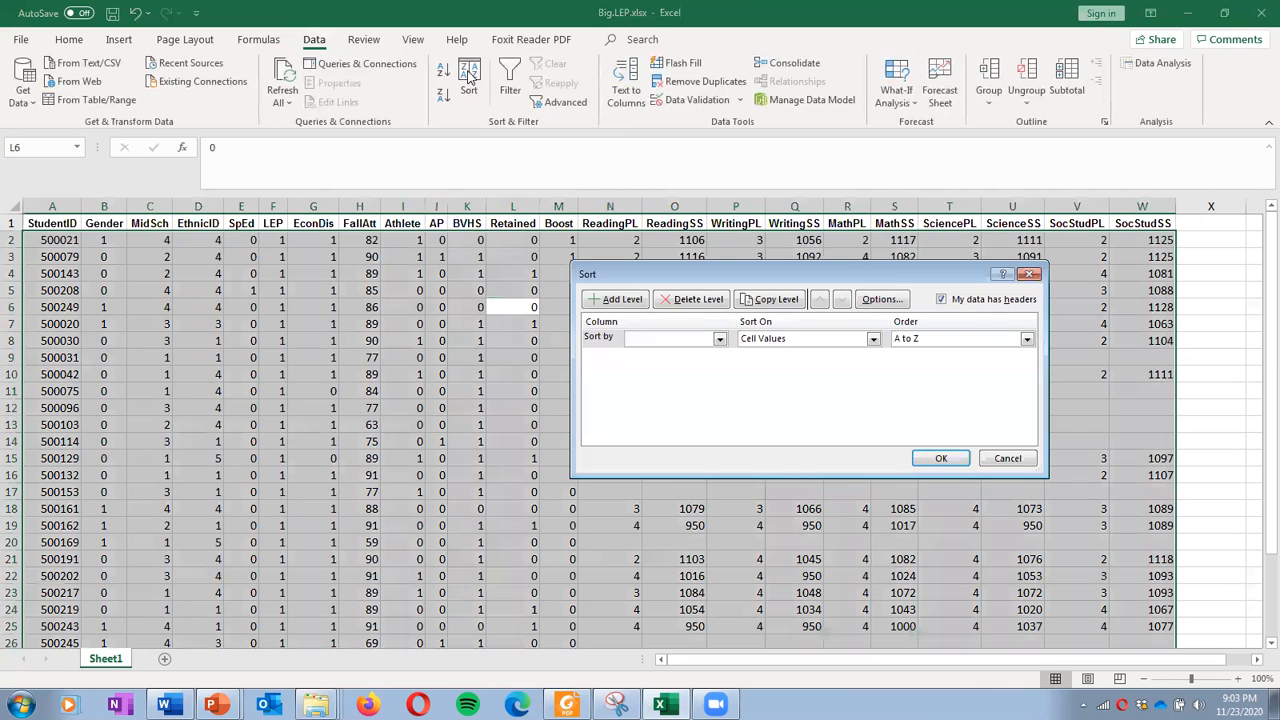
left_click(719, 339)
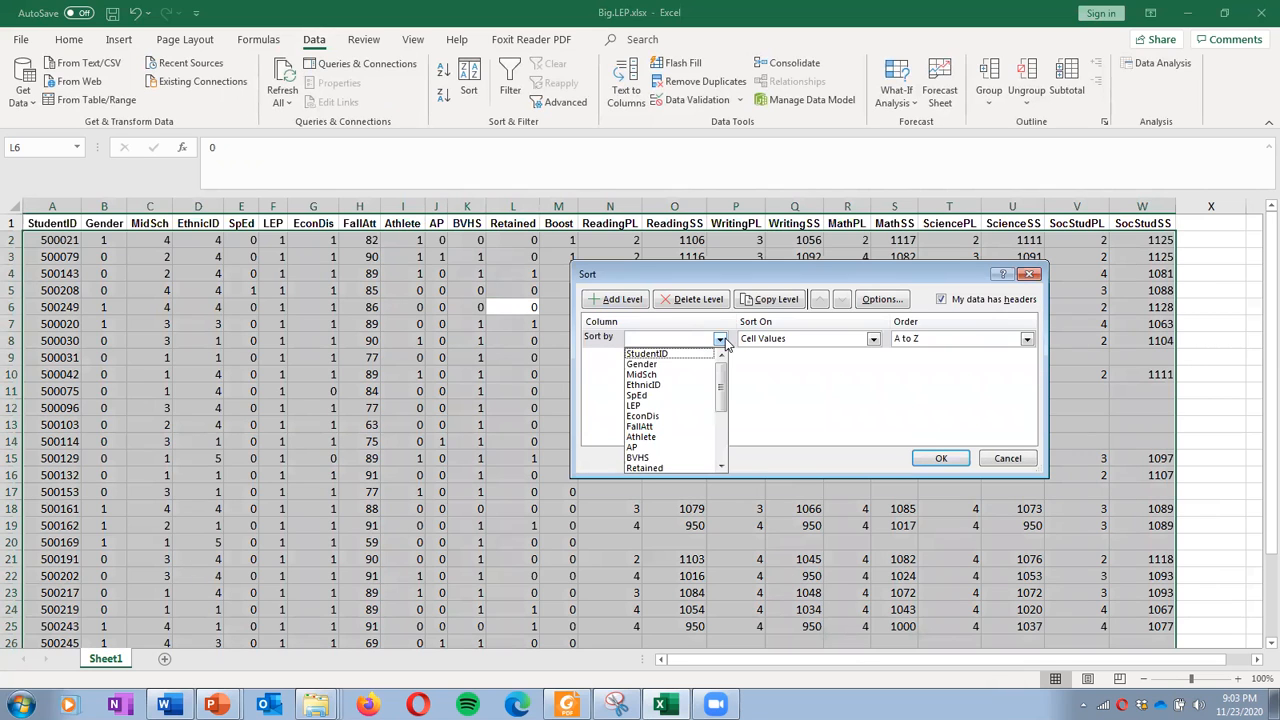
left_click(670, 467)
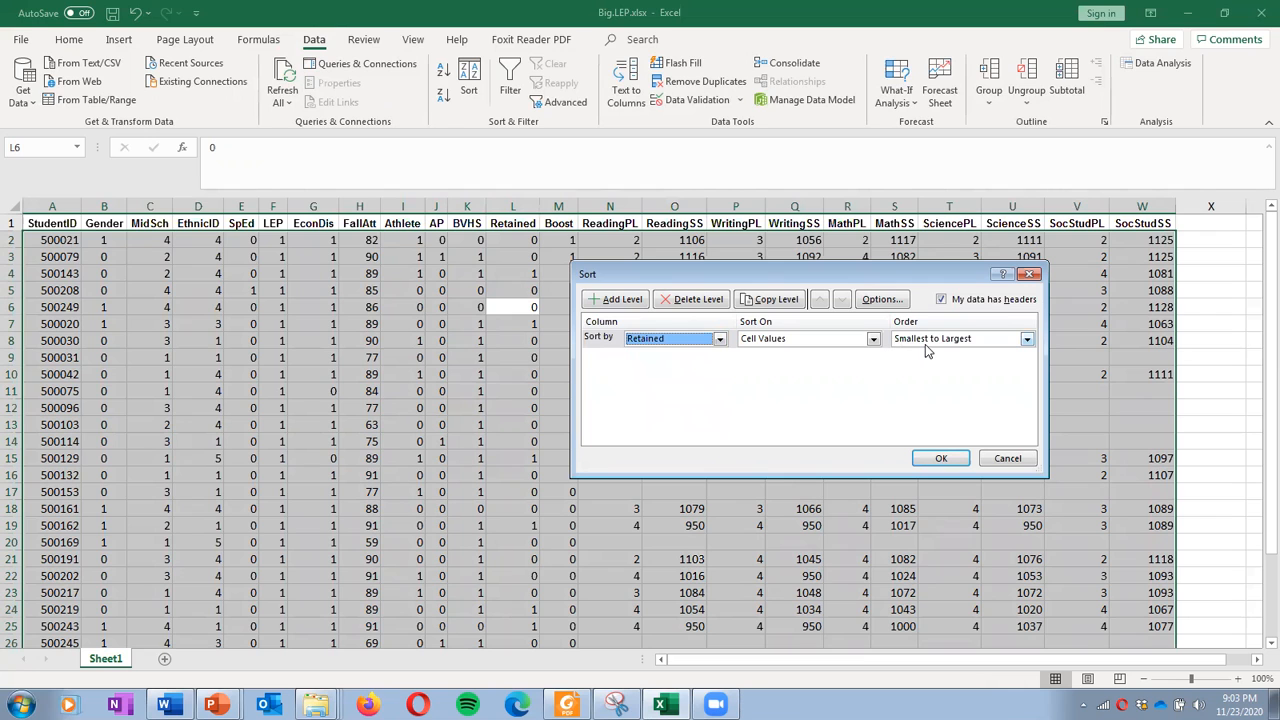
left_click(940, 458)
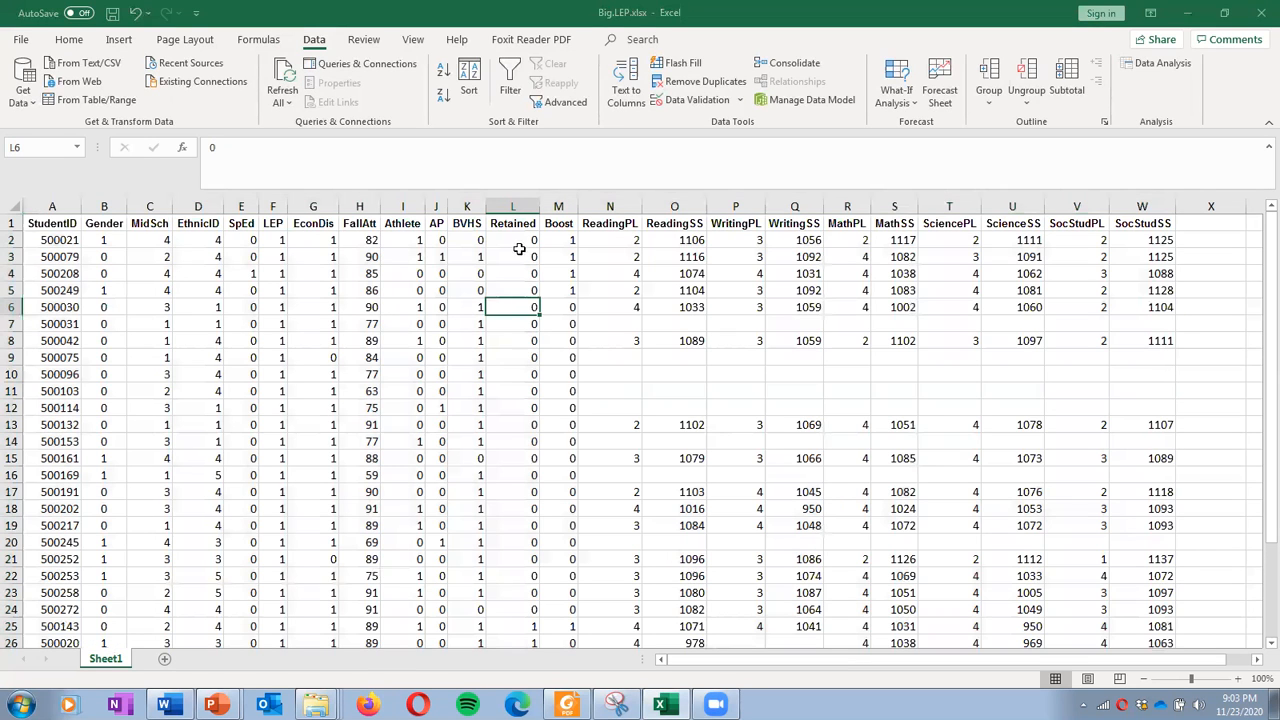
Scroll through the sorted Retained column to confirm the grouping
left_click_drag(520, 206, 524, 285)
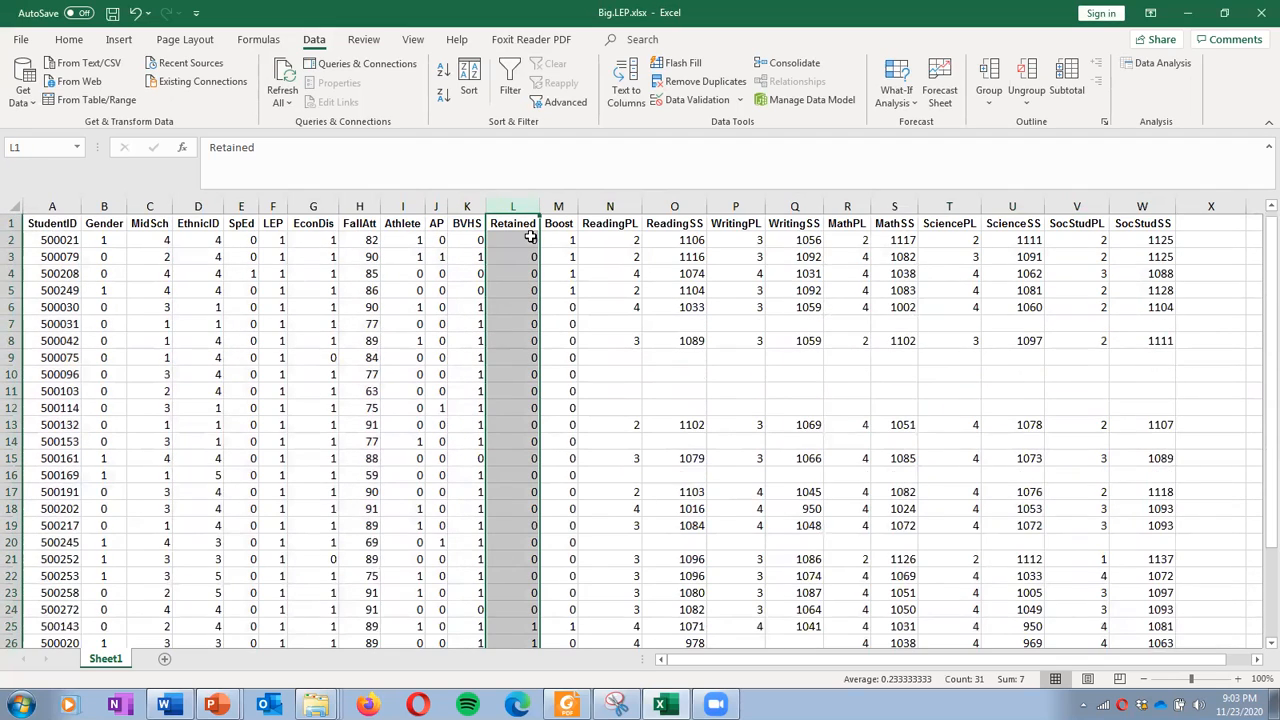
scroll(529, 328, "down", 3)
scroll(490, 385, "down", 1)
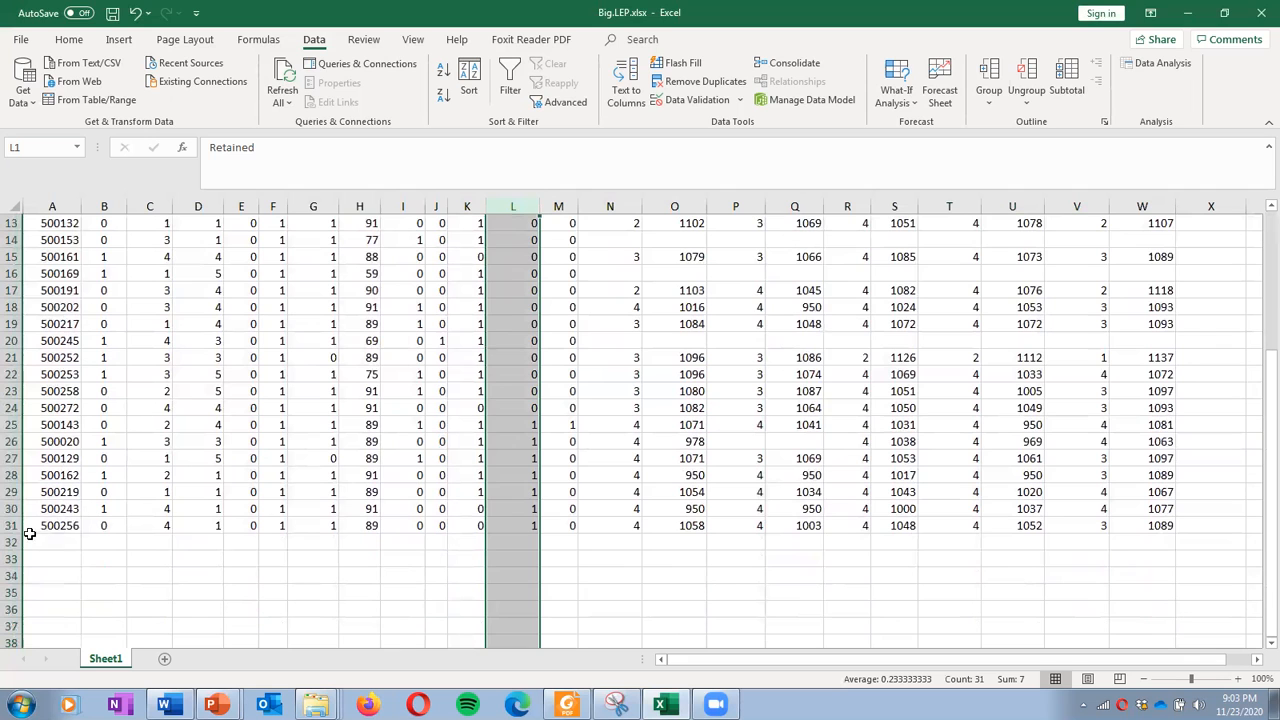
left_click(588, 553)
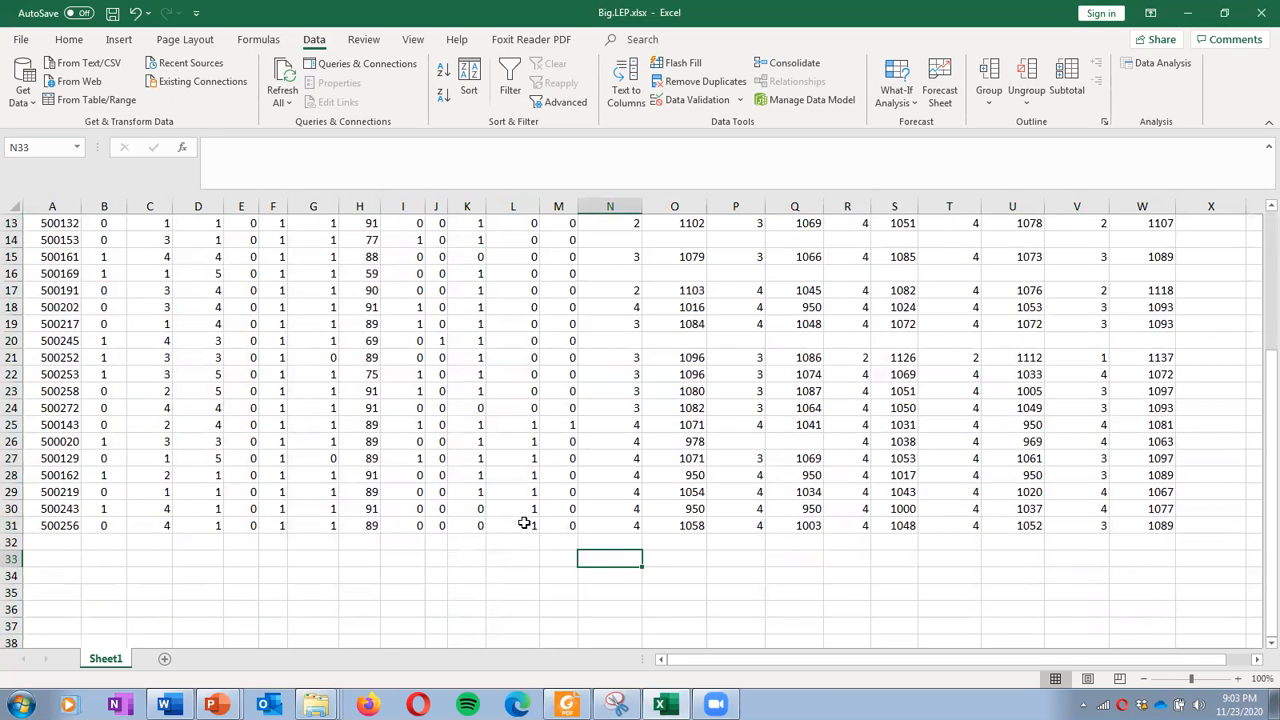
scroll(525, 500, "up", 4)
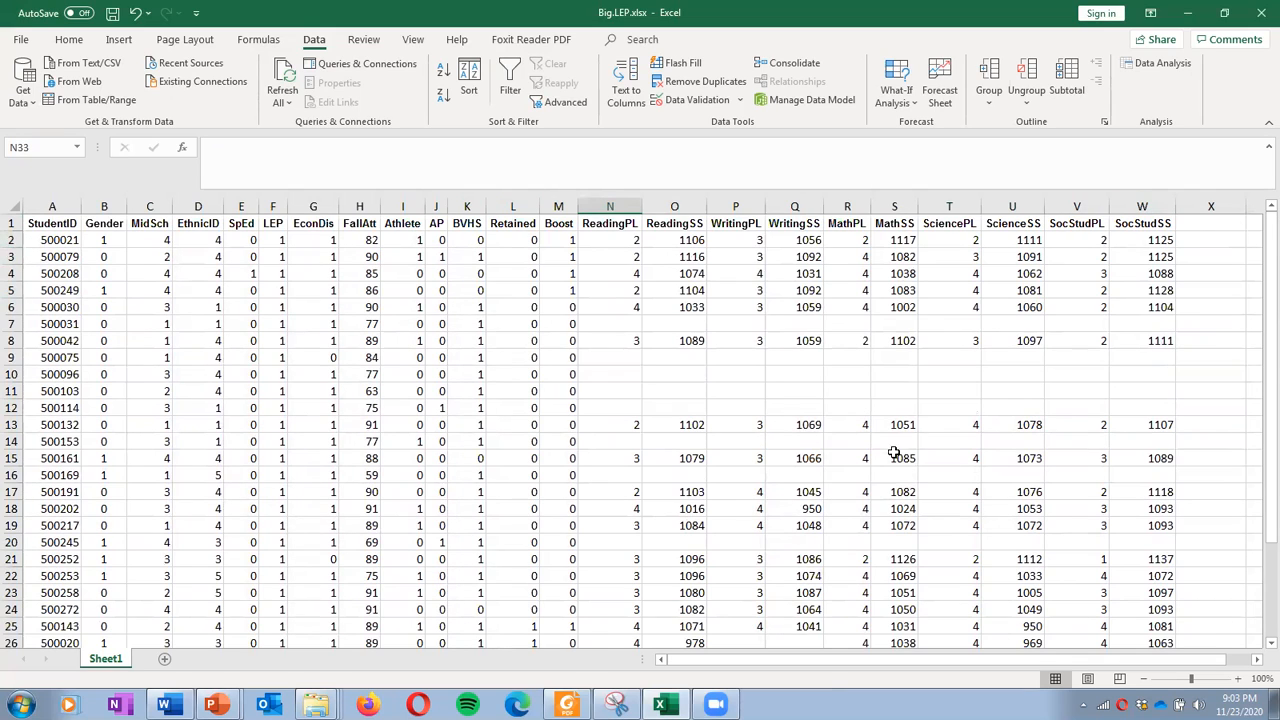
Locate row 24 as the last Retained 0 in the sorted sheet, then bring Word back
left_click(164, 705)
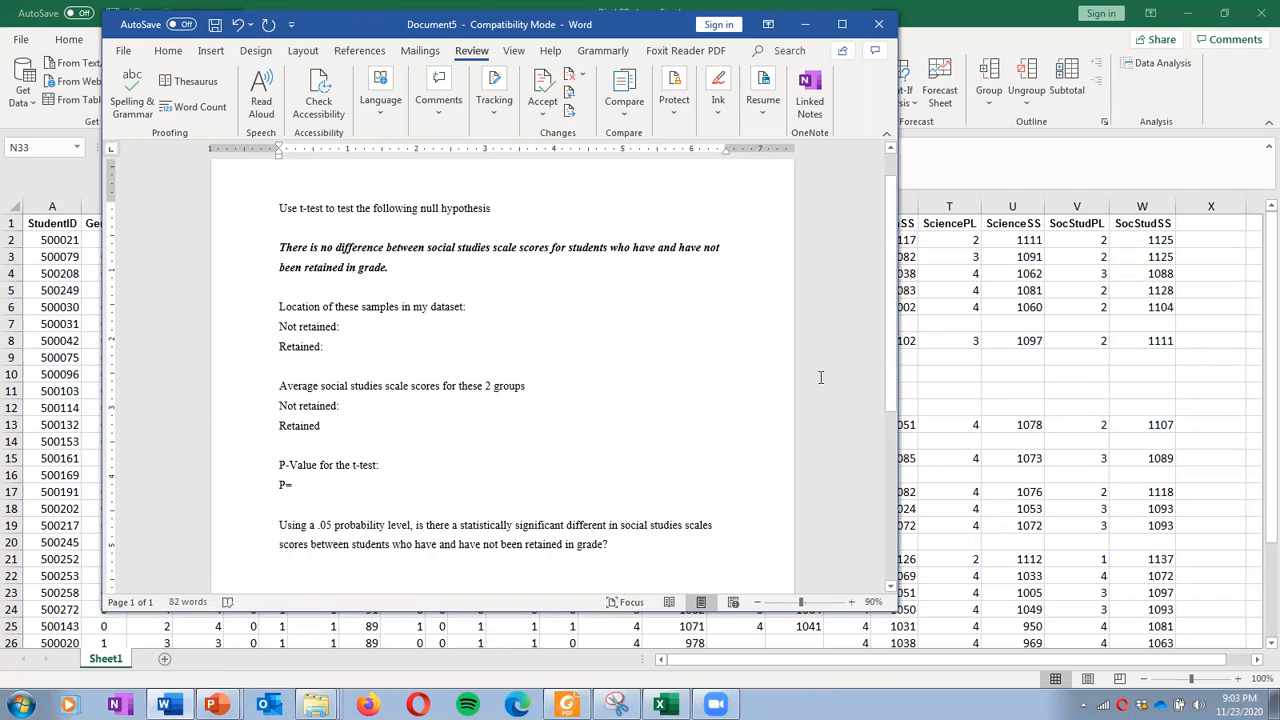
left_click(1145, 197)
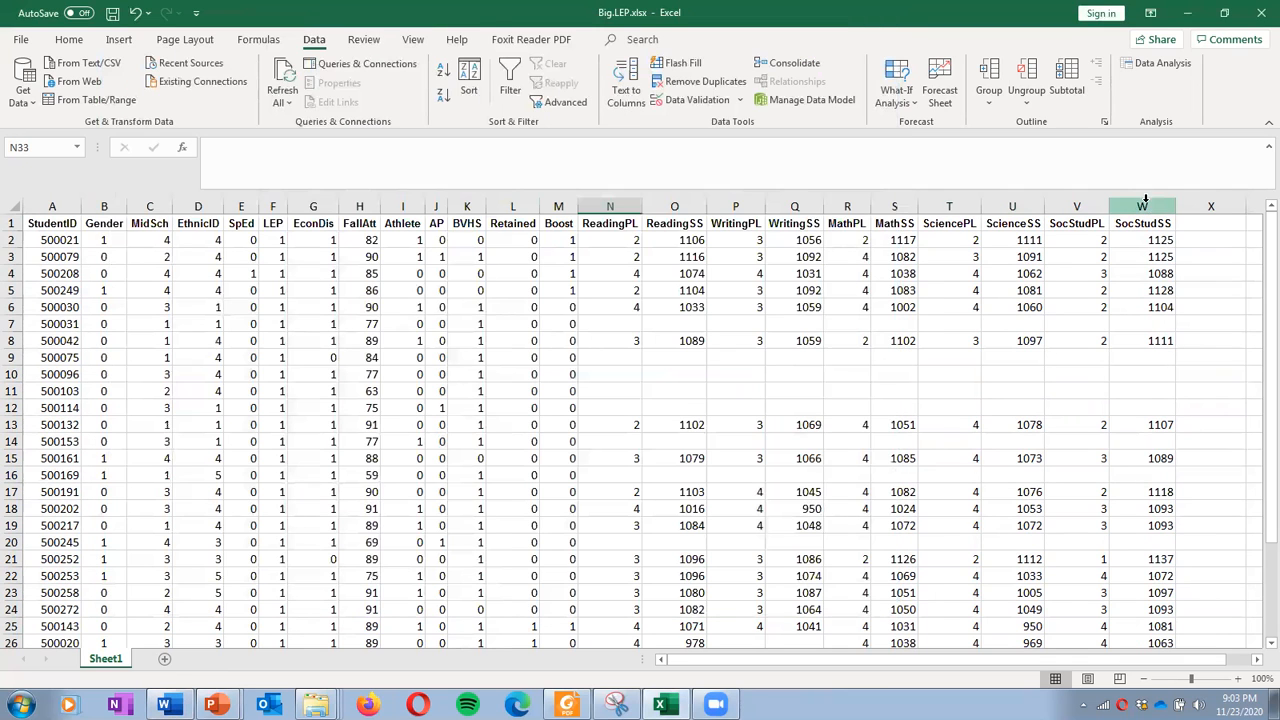
left_click(516, 239)
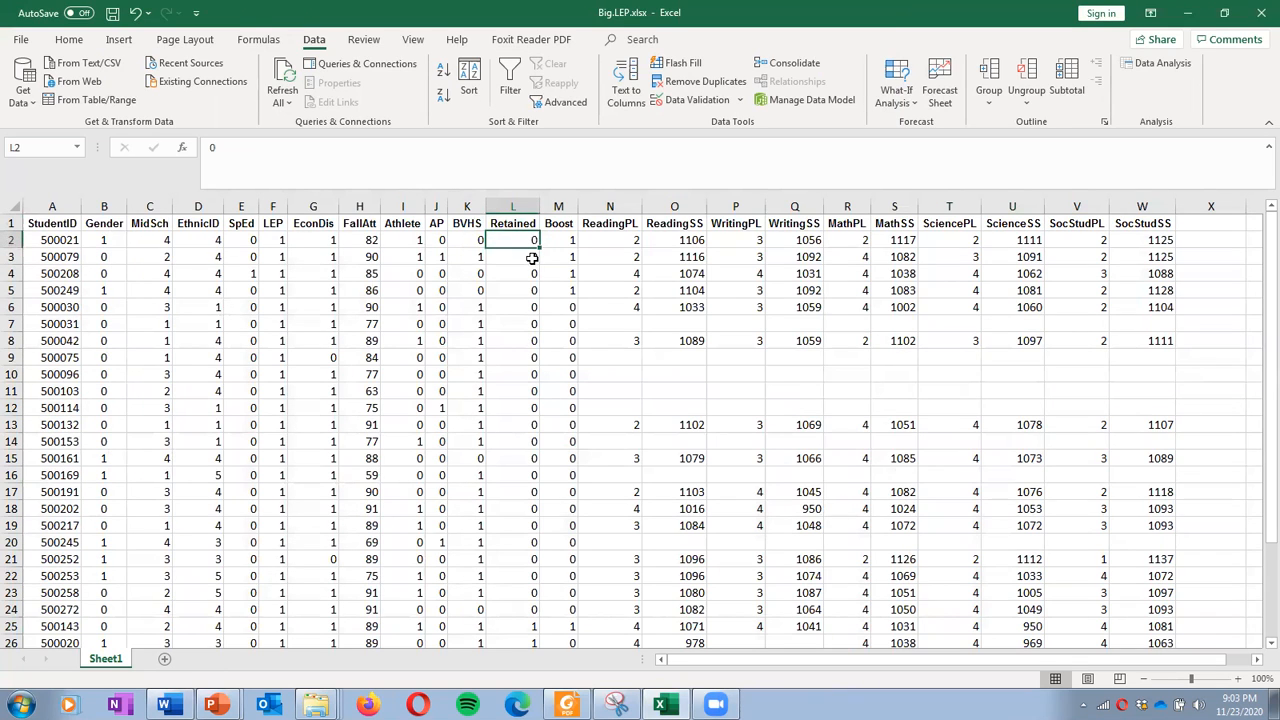
scroll(535, 270, "down", 3)
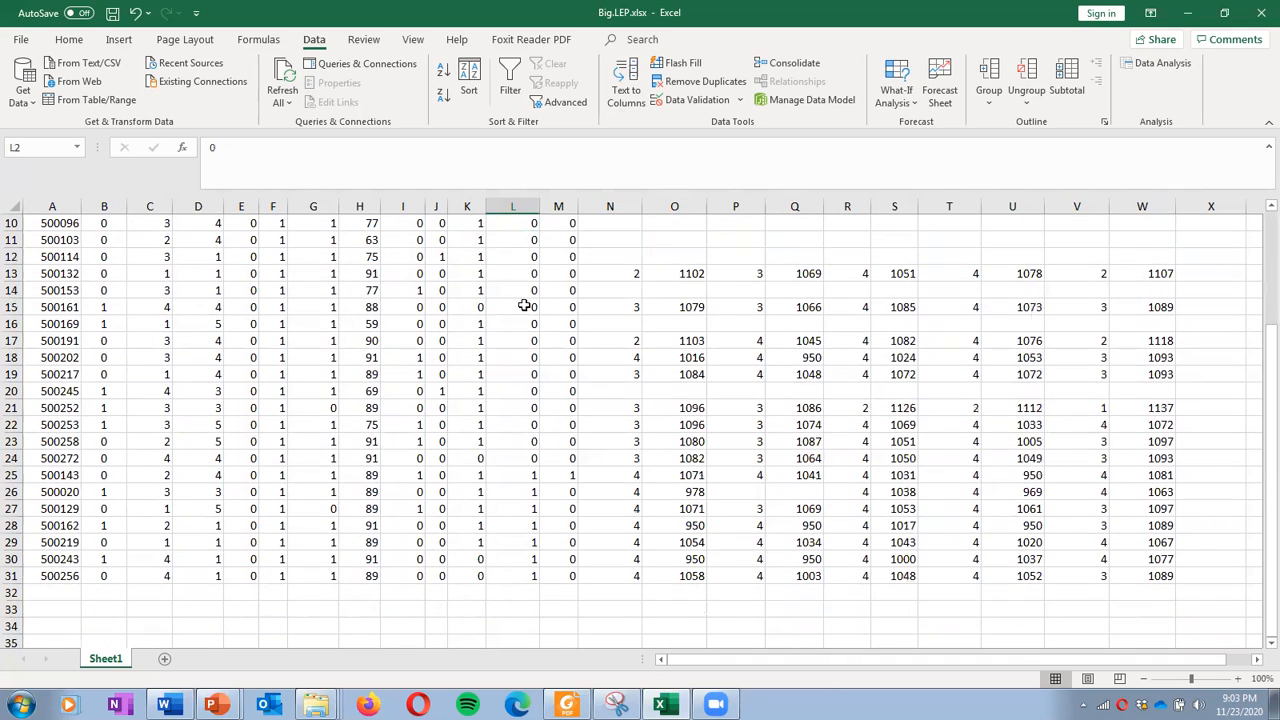
left_click(521, 457)
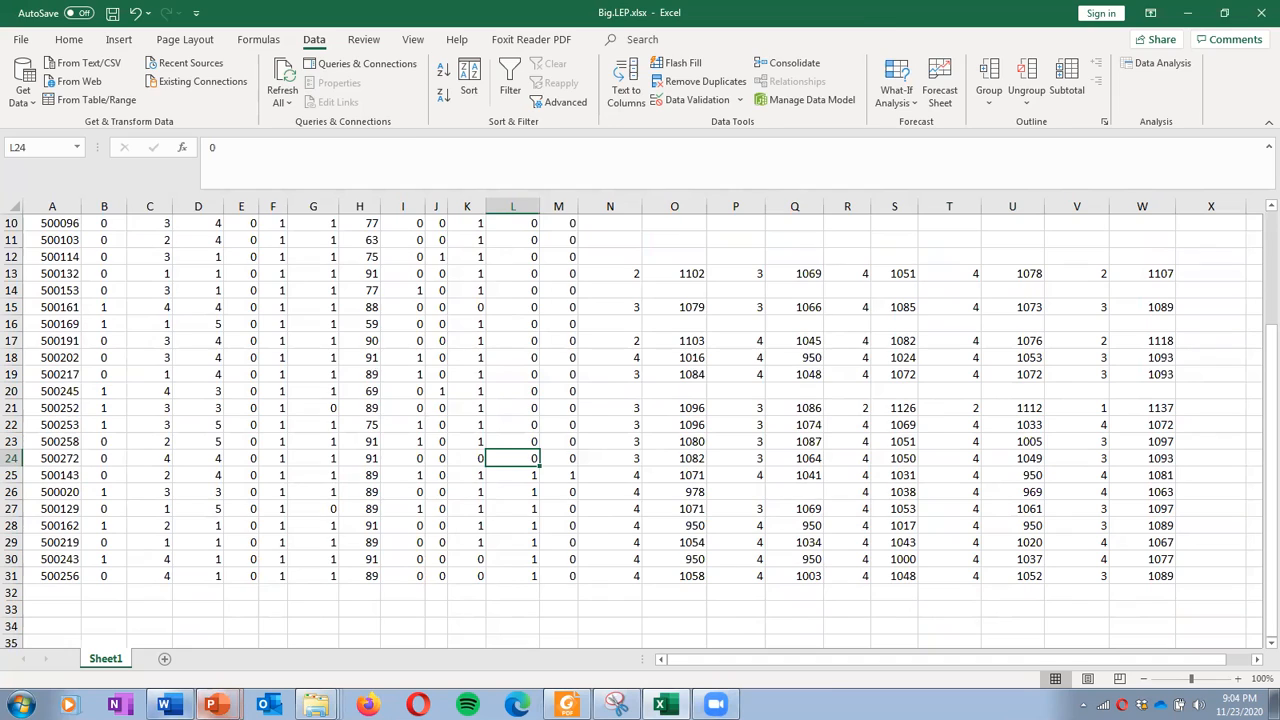
left_click(164, 705)
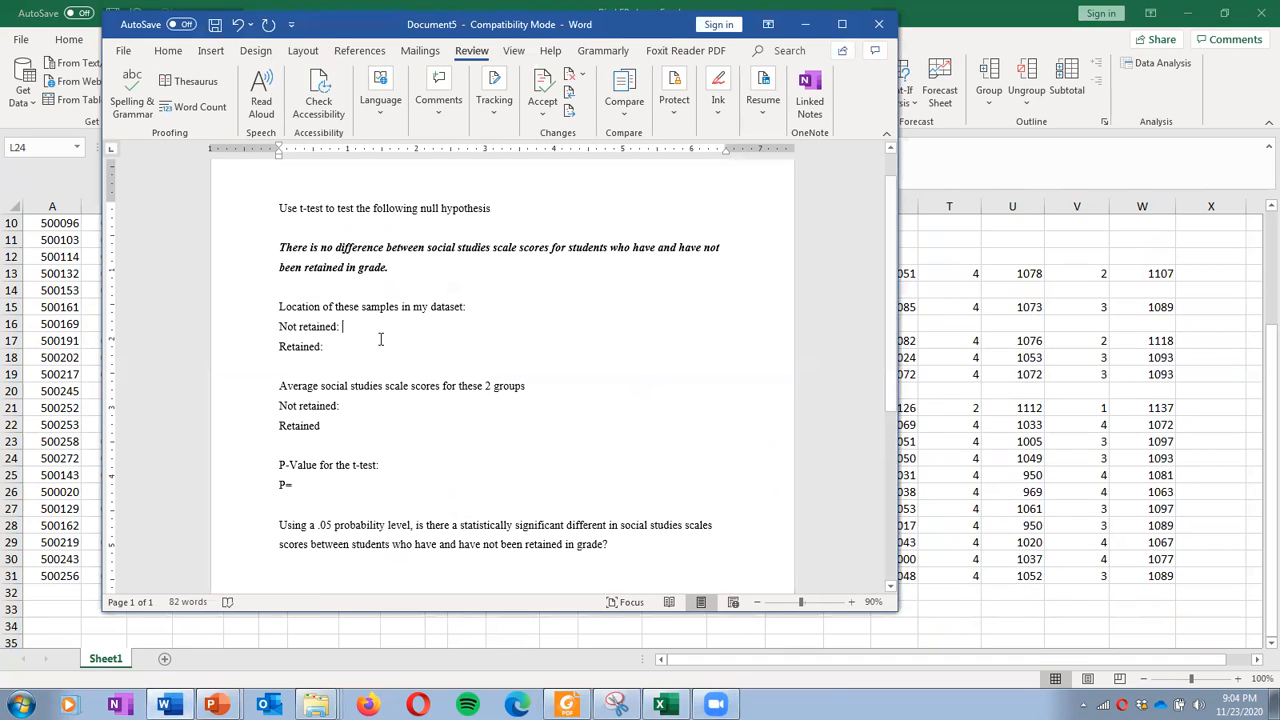
type("W2:W24")
left_click(350, 347)
Type the sample ranges W2:W24 and W25:W31, confirming row 31 is the last student row
type("W2")
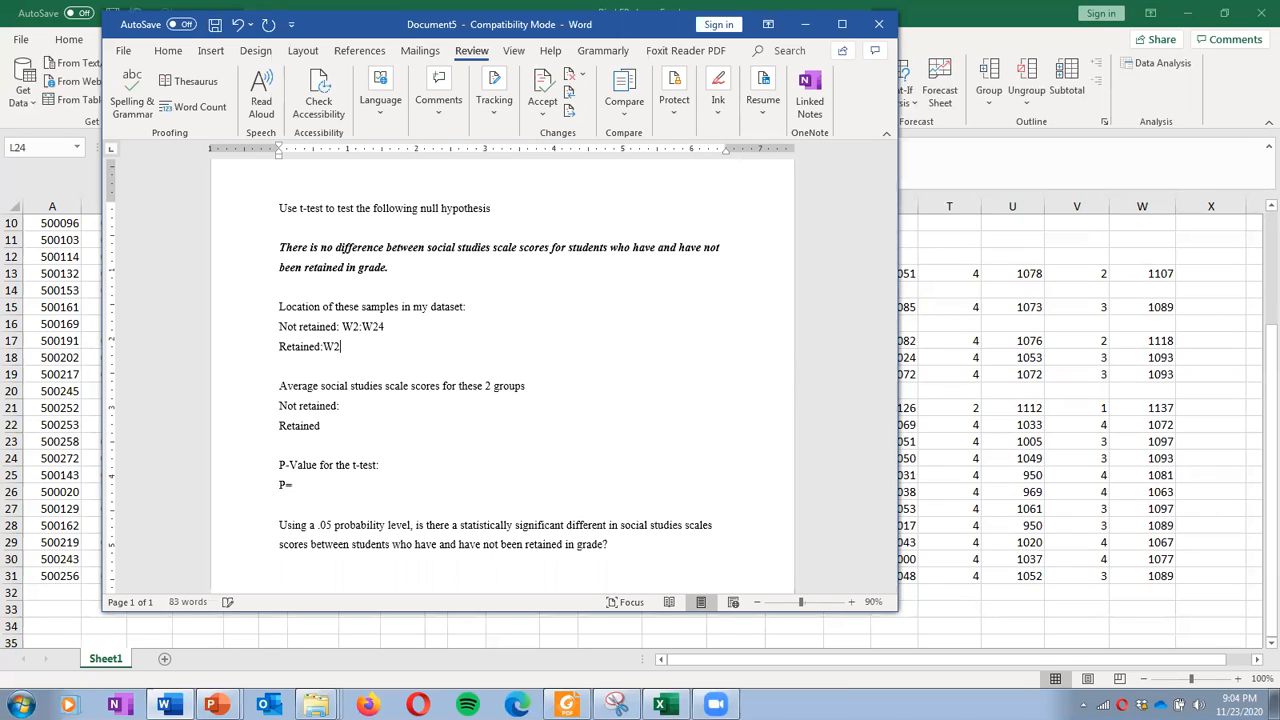
key("alt+Tab")
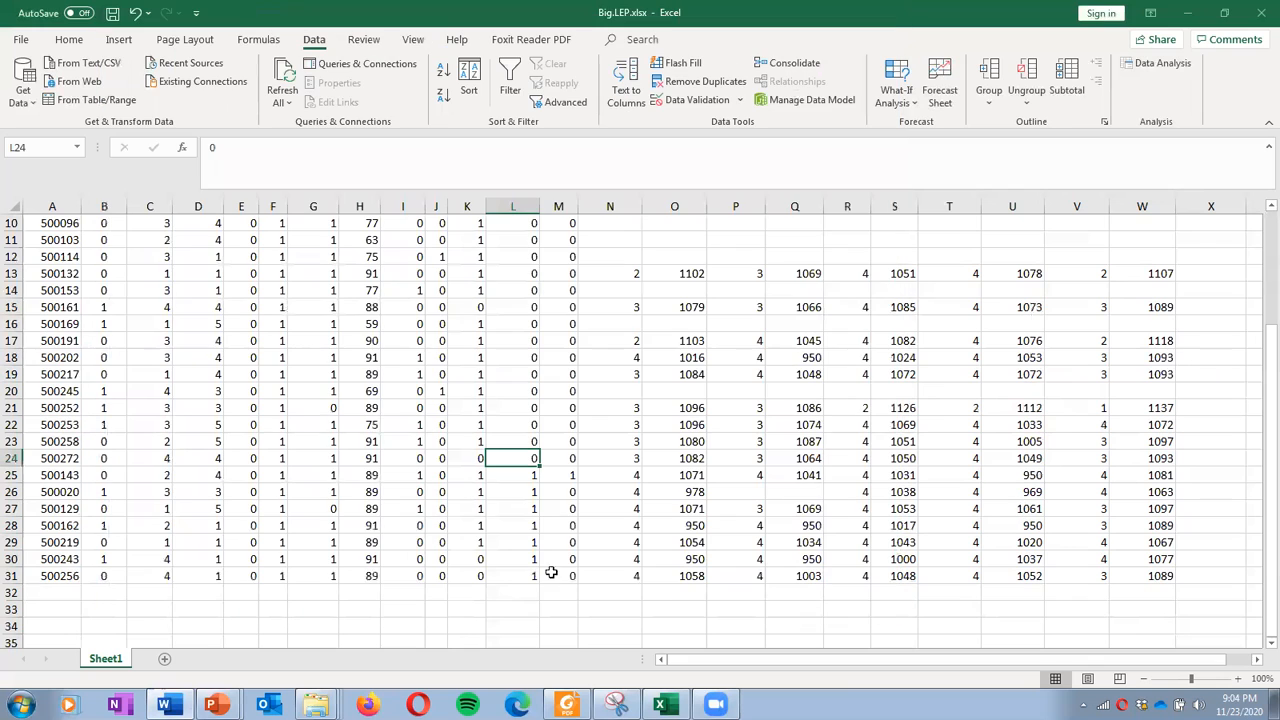
left_click(12, 576)
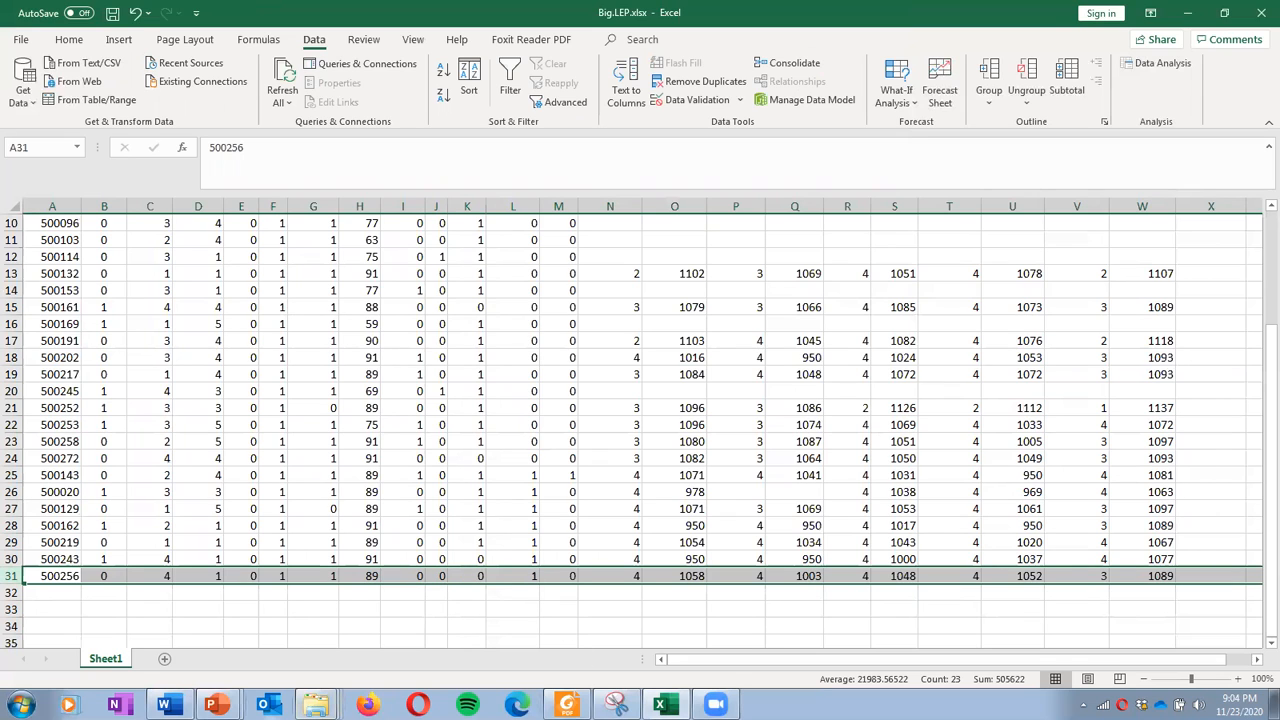
left_click(164, 705)
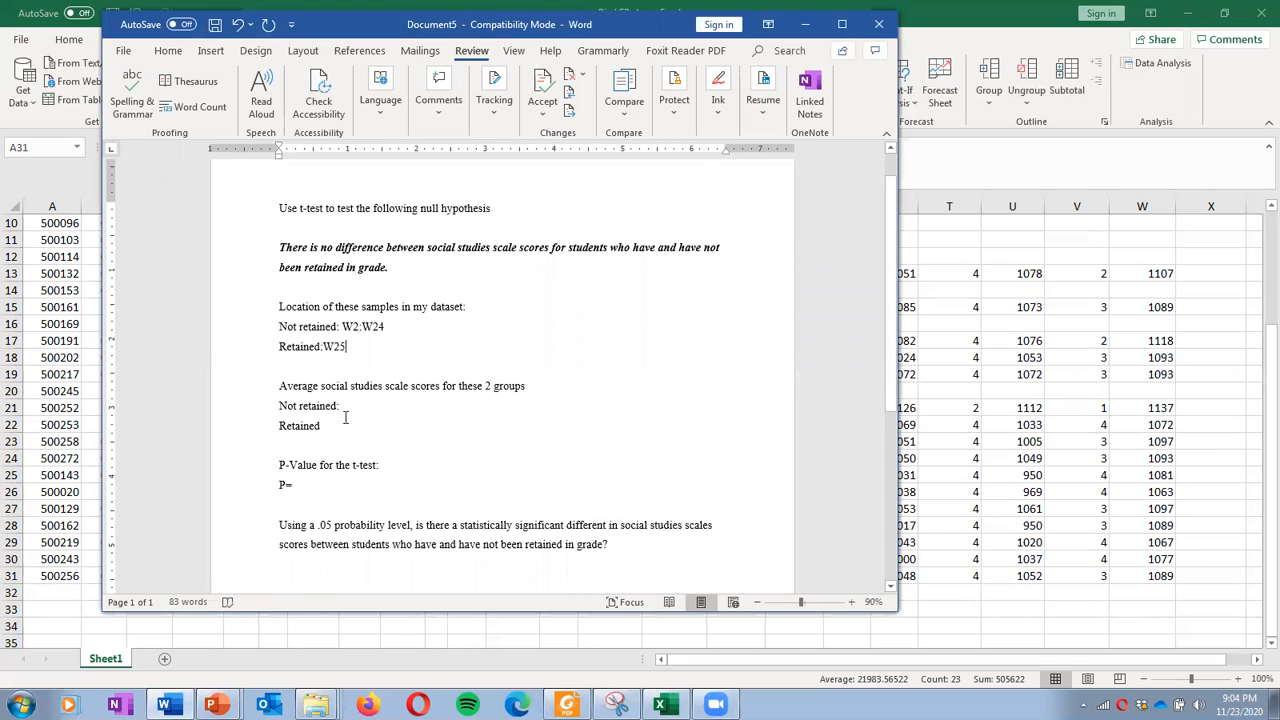
type(":")
type("W4")
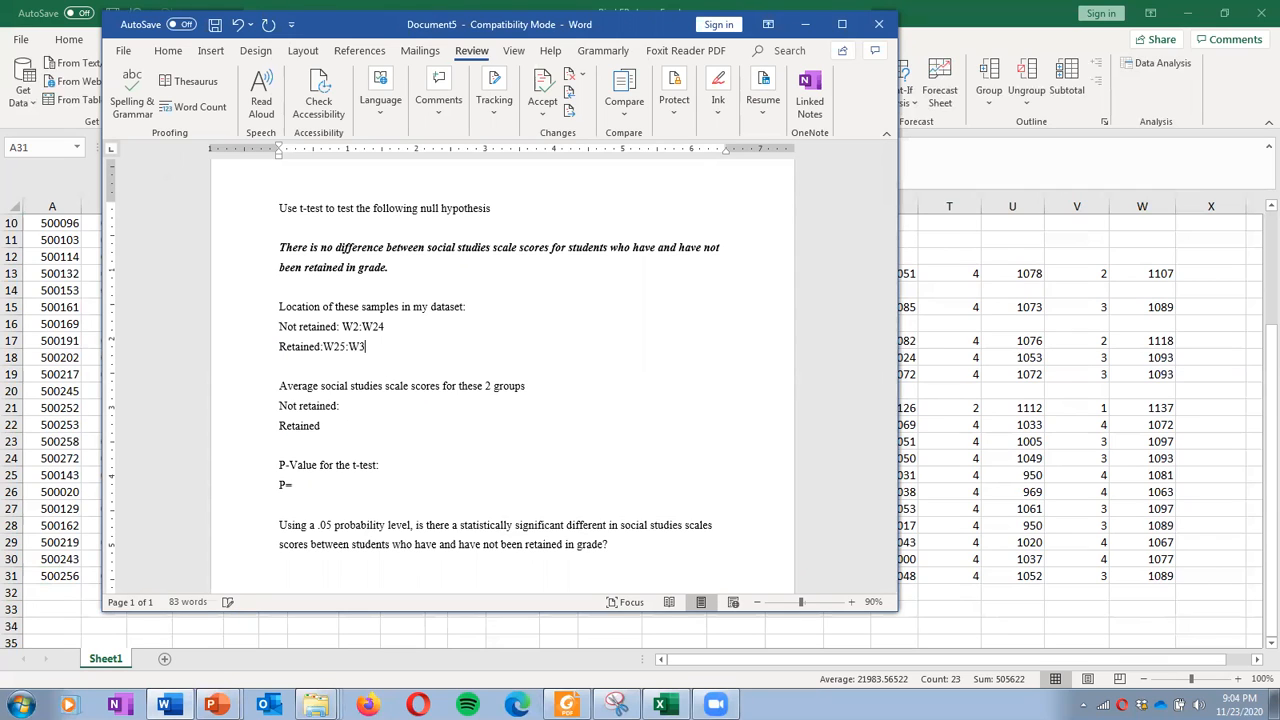
type("1")
Bold the typed ranges and place the cursor at the Retained average line
left_click_drag(388, 328, 322, 347)
key("ctrl+b")
key("ctrl+b")
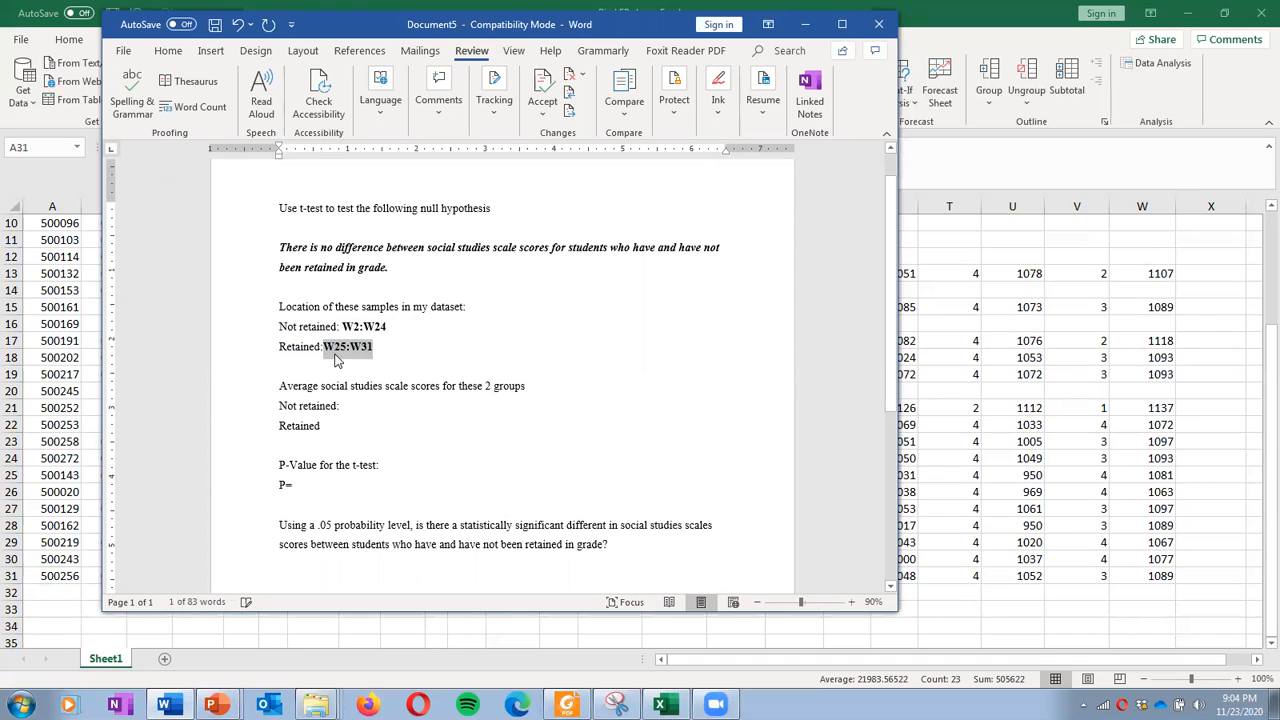
left_click(382, 366)
left_click(322, 347)
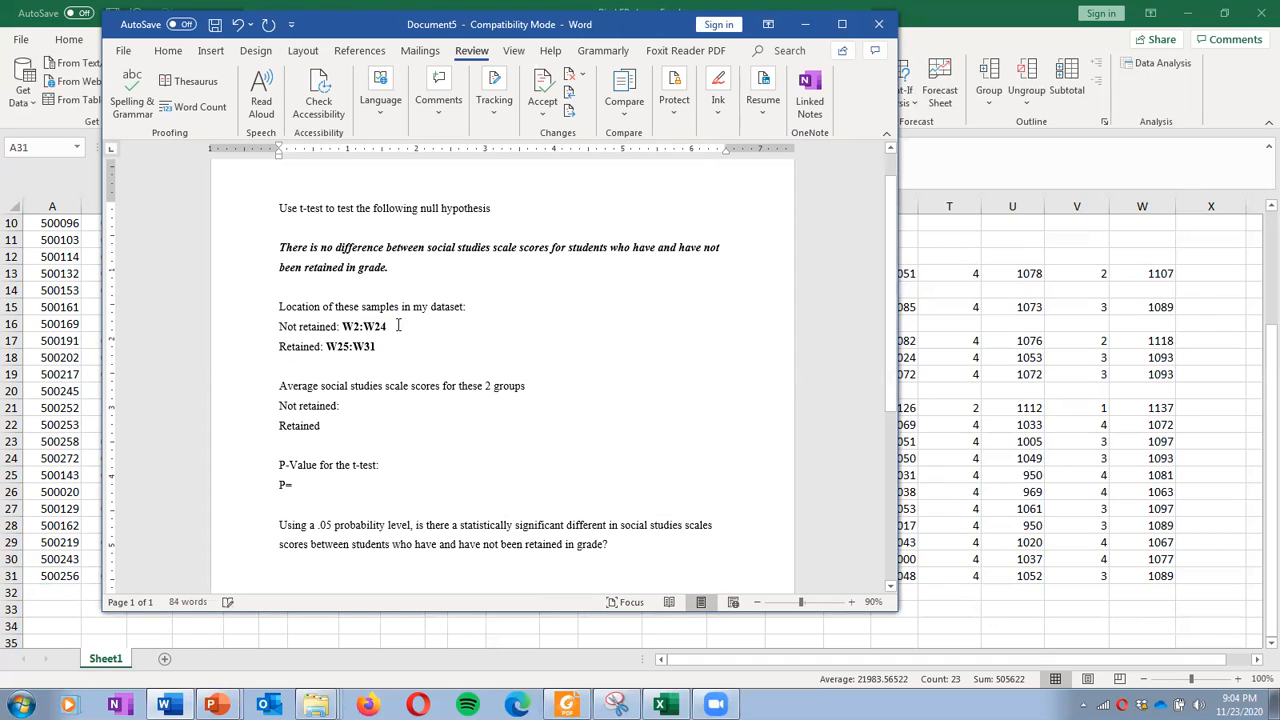
left_click(481, 440)
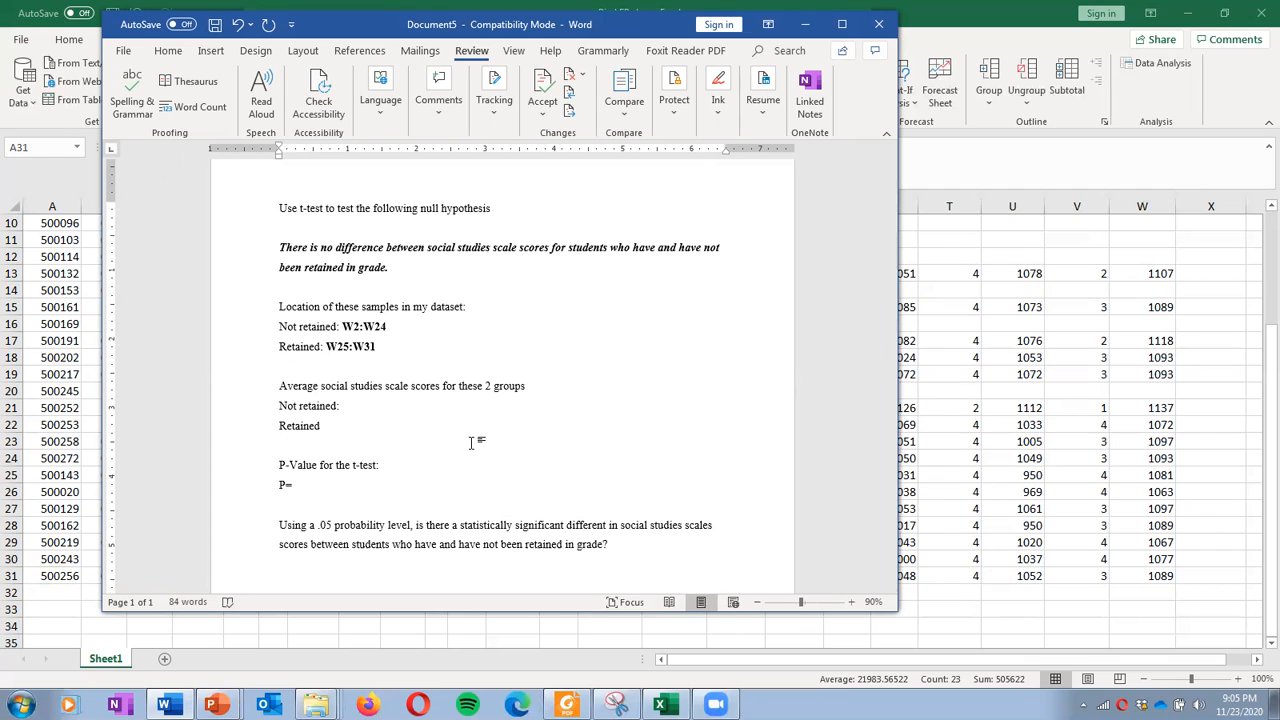
left_click(377, 430)
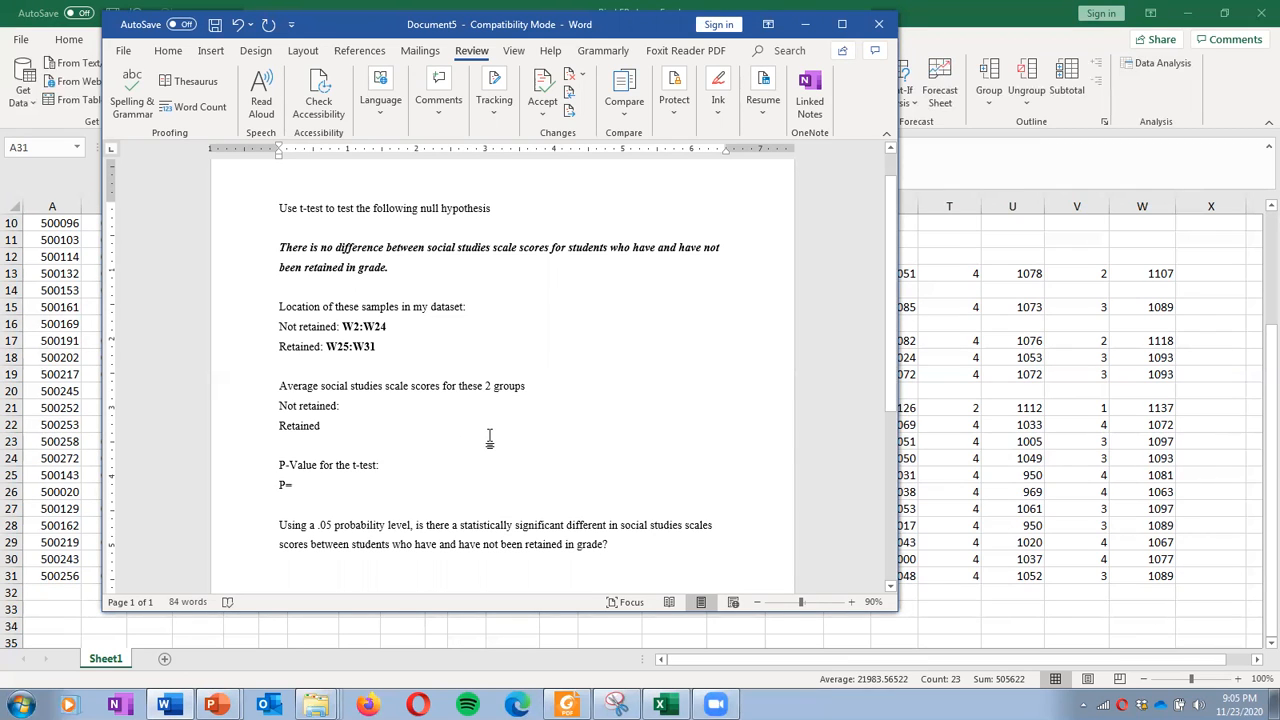
left_click(1210, 350)
Enter =AVERAGE(W2:W24) in X7 via Insert Function, giving 1105.33333
scroll(1213, 325, "up", 3)
left_click(1213, 321)
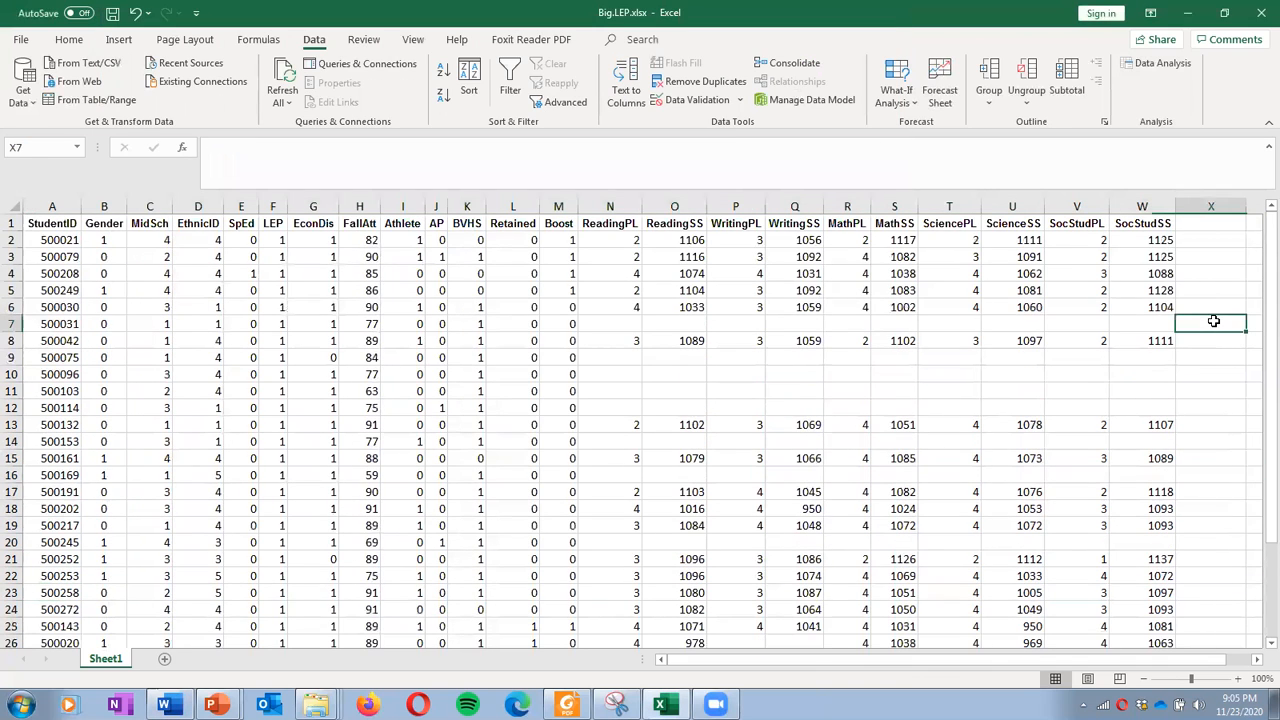
left_click(182, 150)
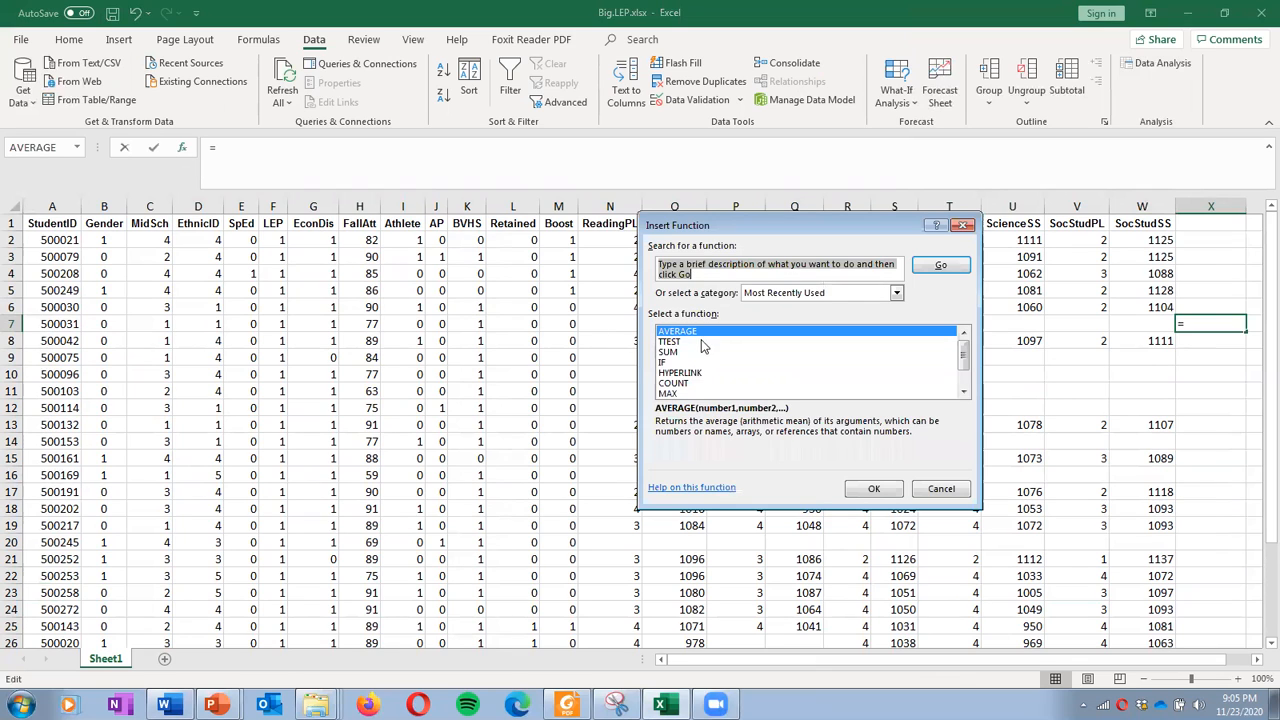
left_click(708, 332)
left_click(872, 488)
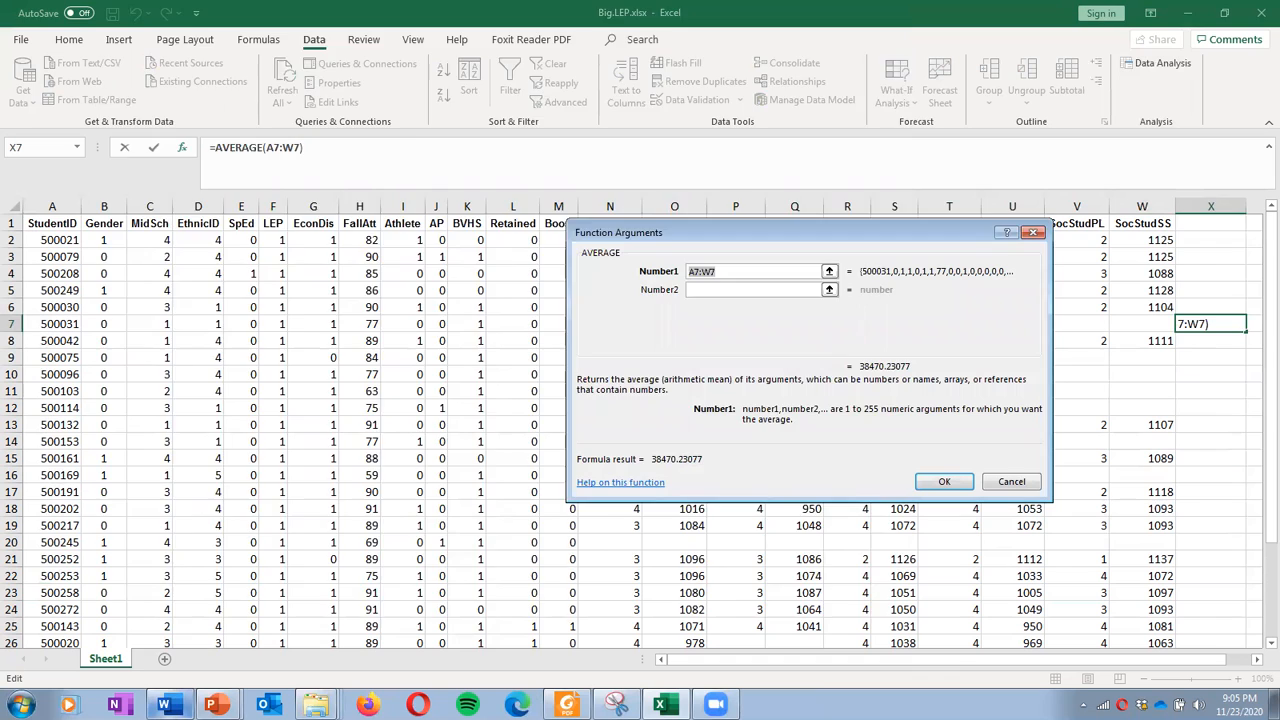
left_click(164, 705)
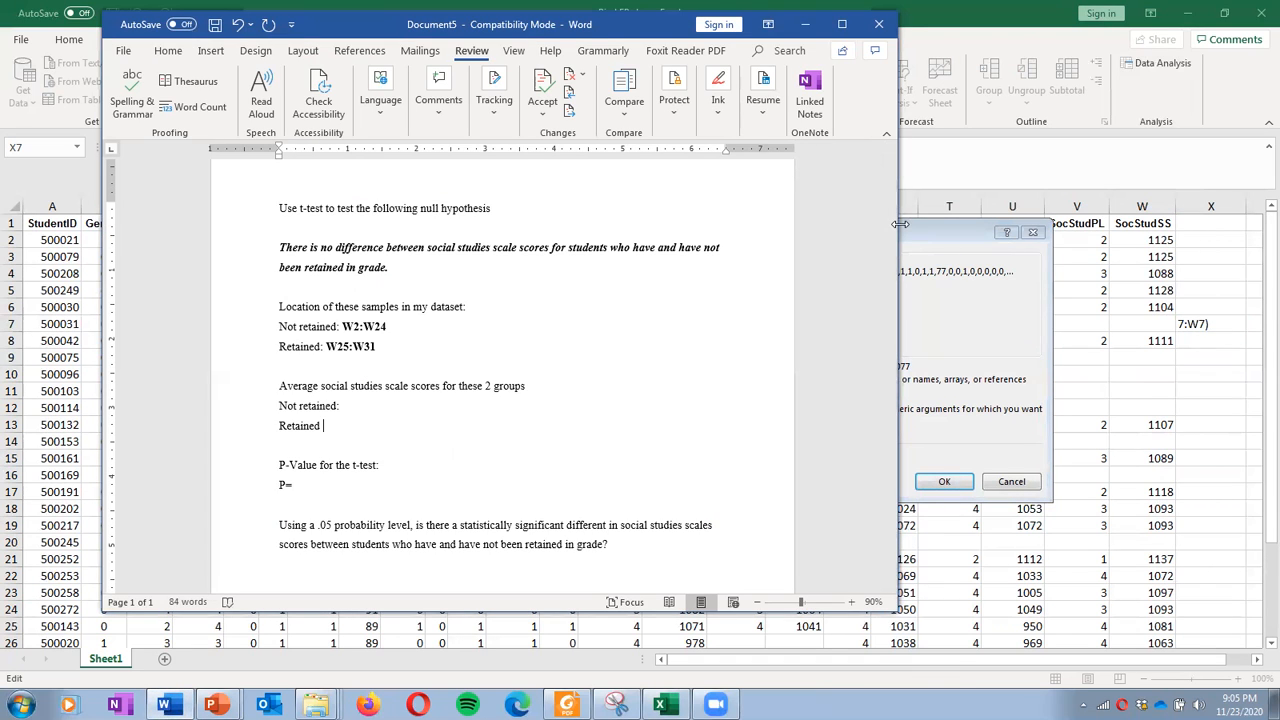
left_click_drag(899, 224, 557, 226)
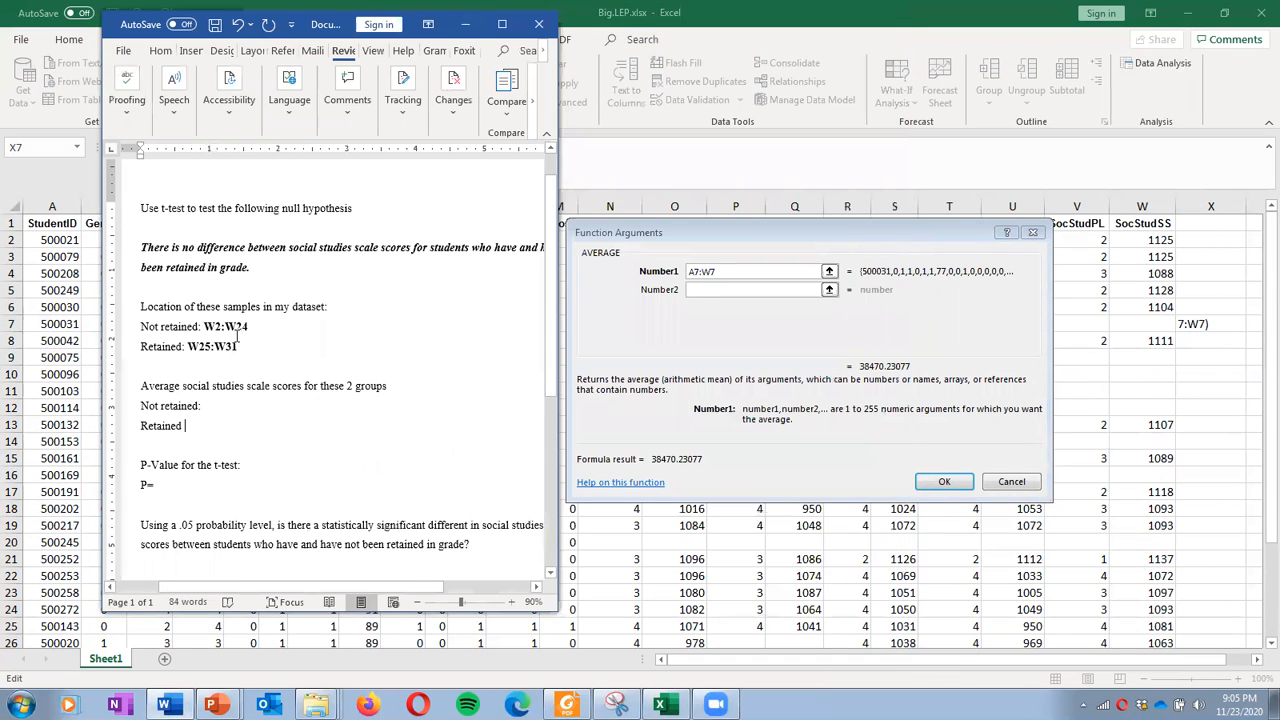
left_click(700, 271)
type("W")
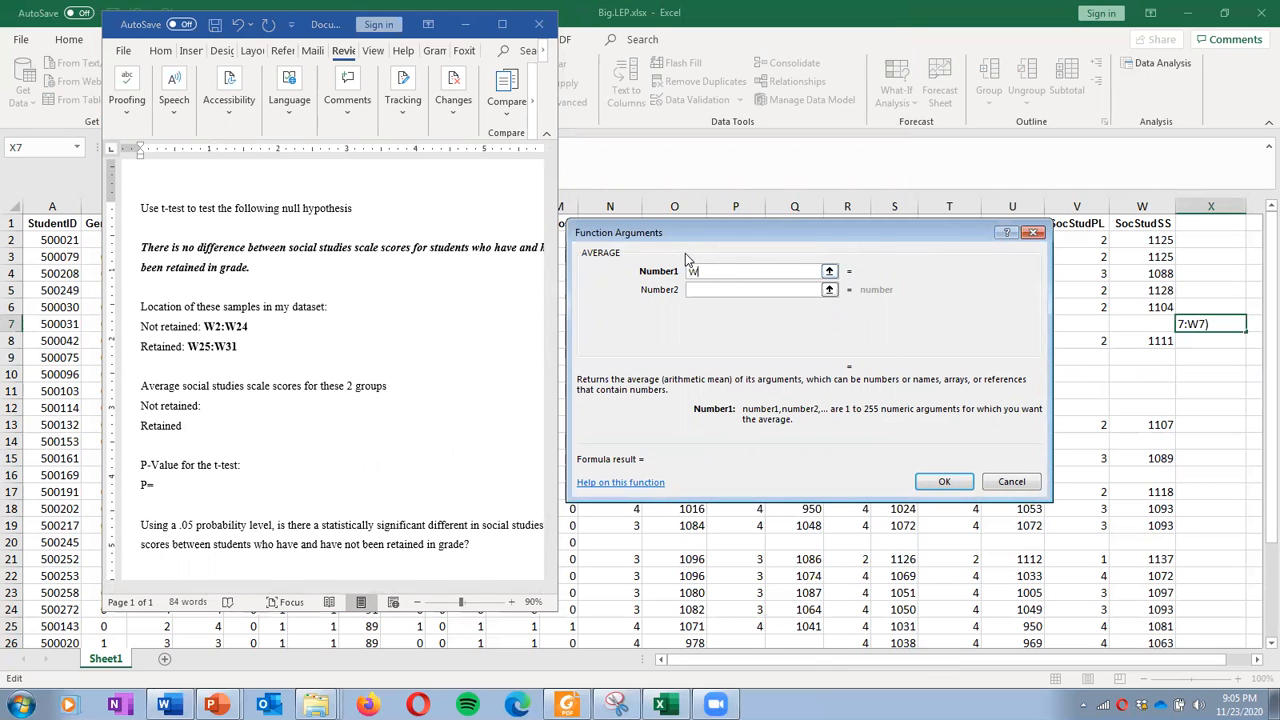
type("2:W24")
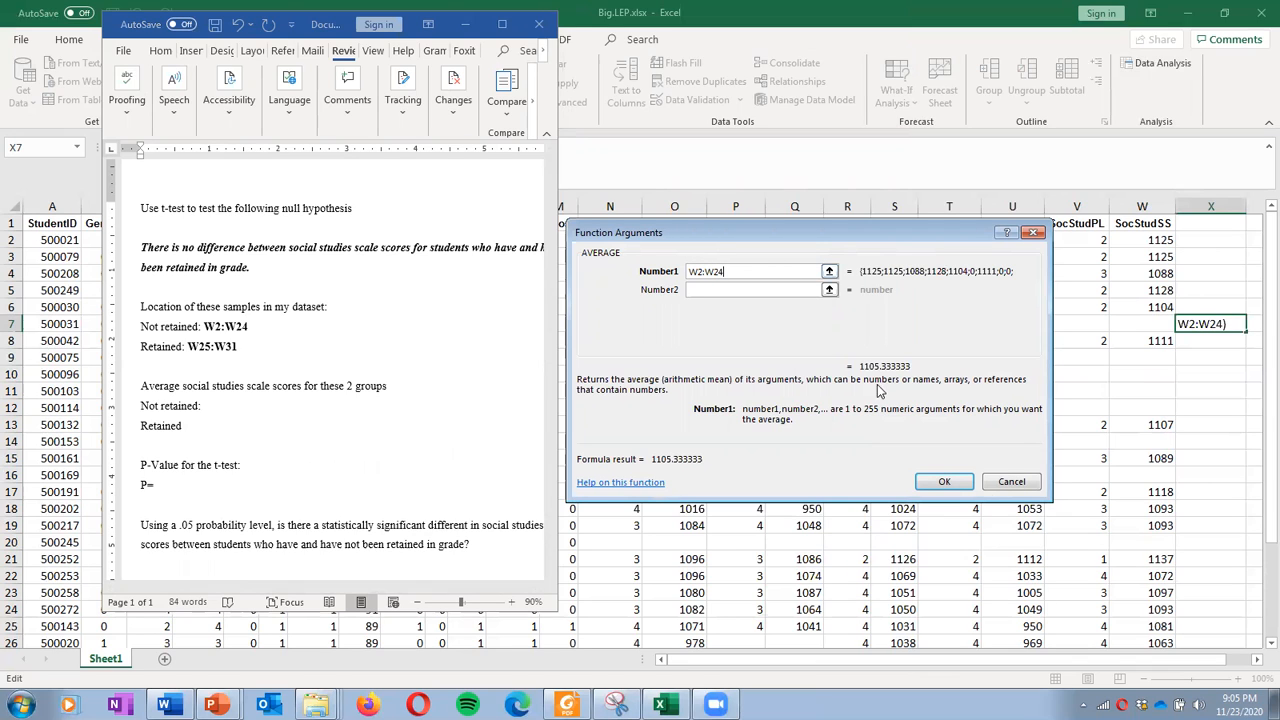
left_click(955, 484)
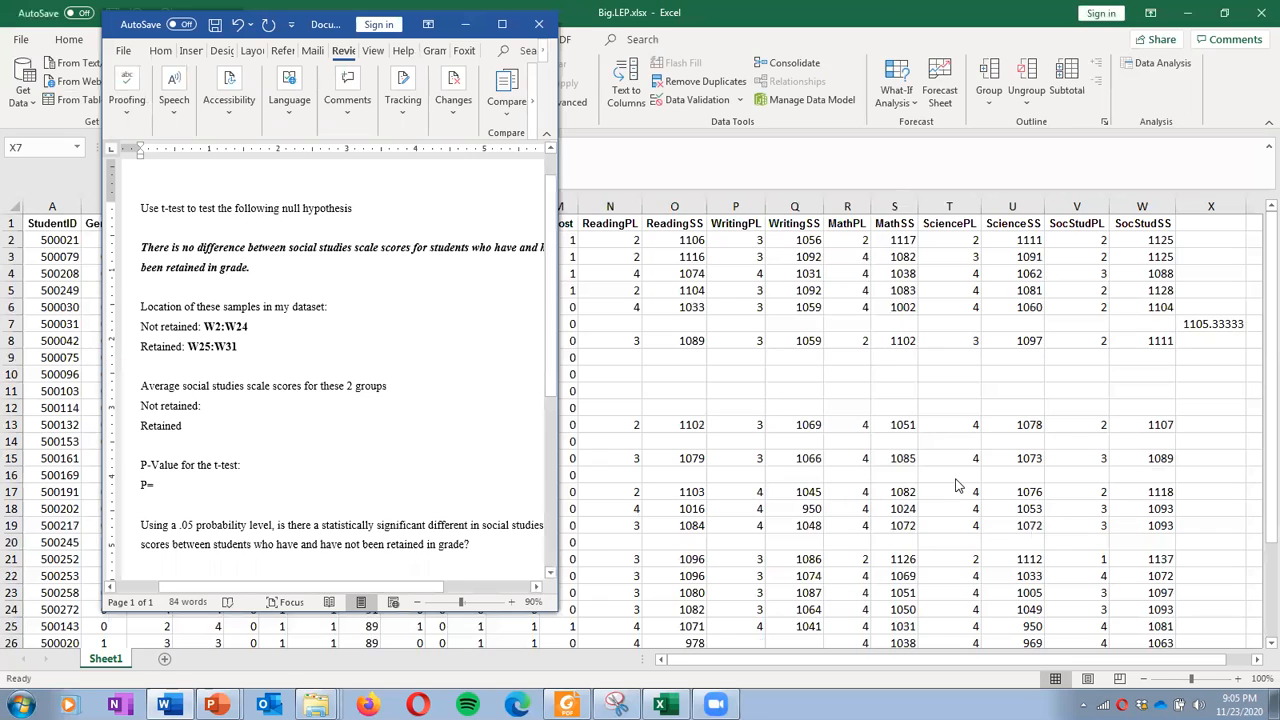
left_click(218, 410)
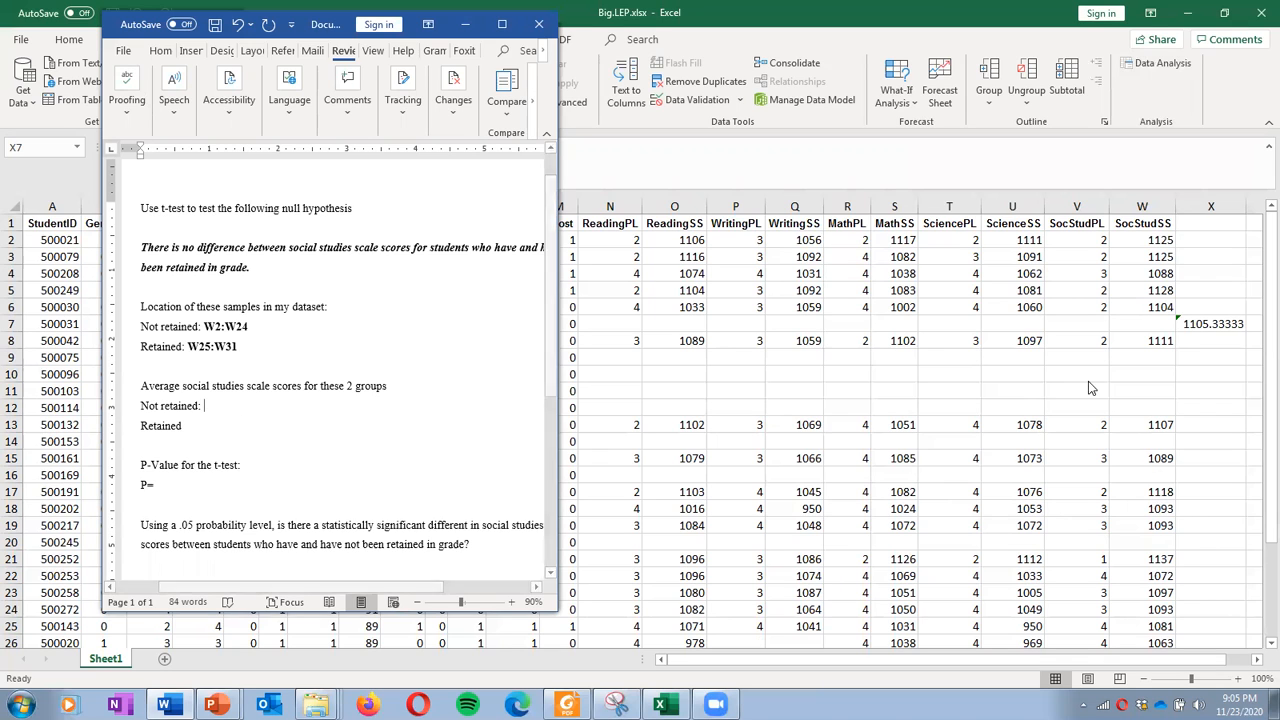
left_click(1196, 323)
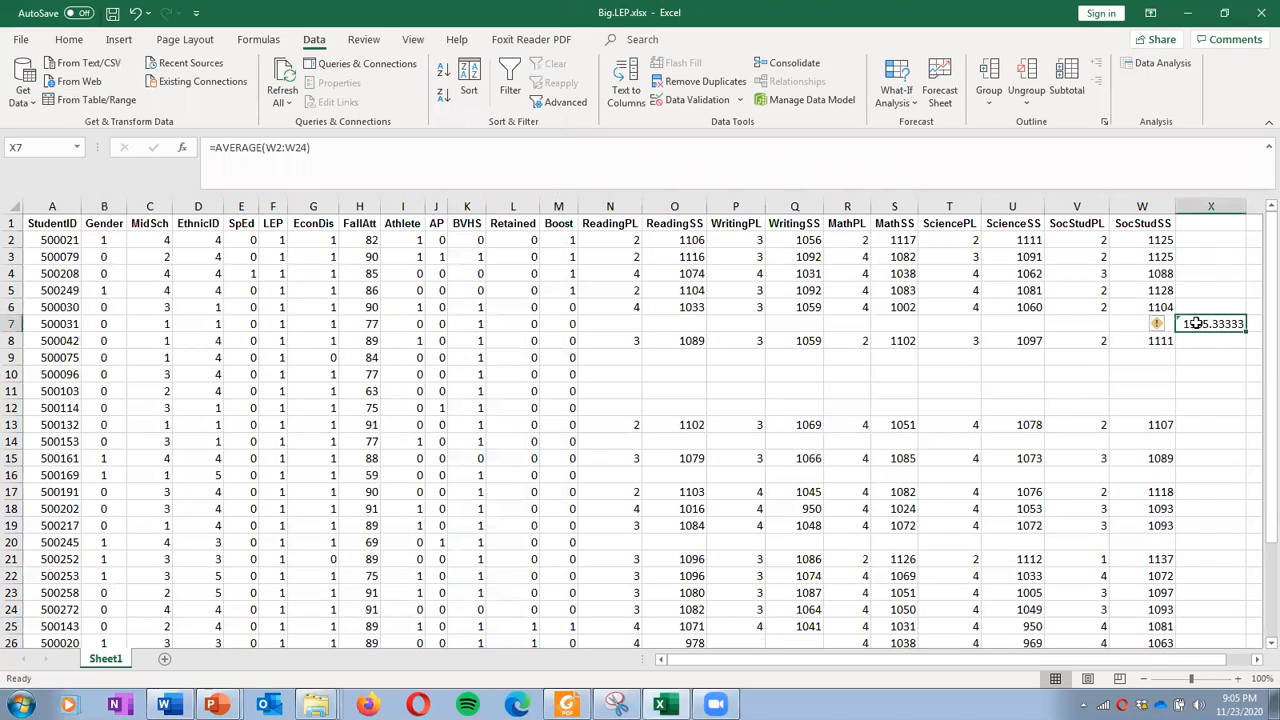
Format X7 as Number with two decimals so it shows 1105.33
right_click(1196, 322)
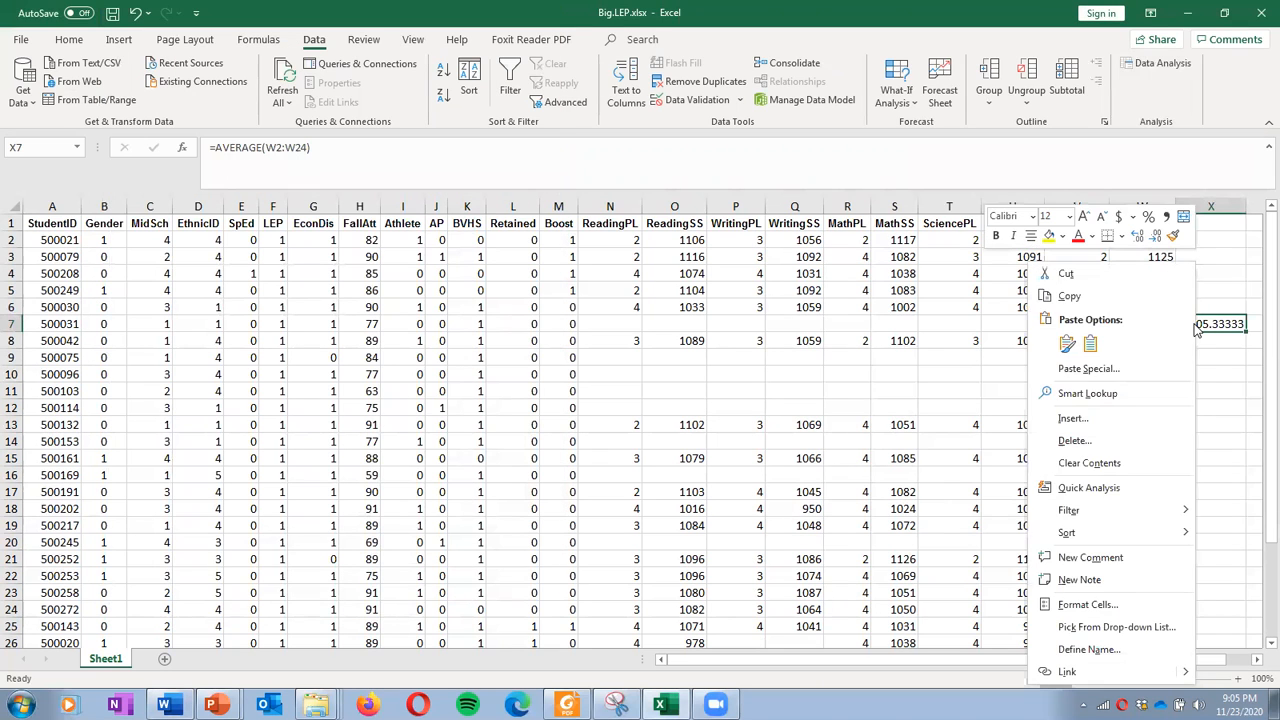
left_click(1098, 604)
left_click(885, 380)
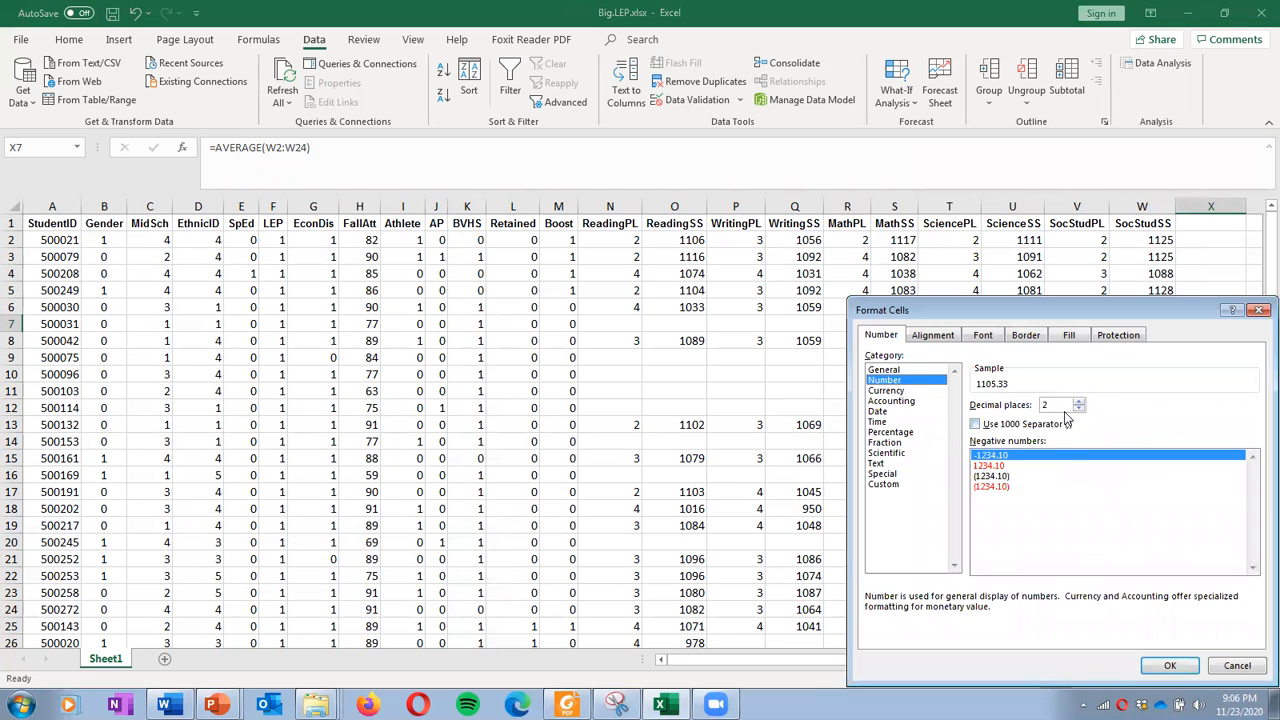
left_click(1163, 660)
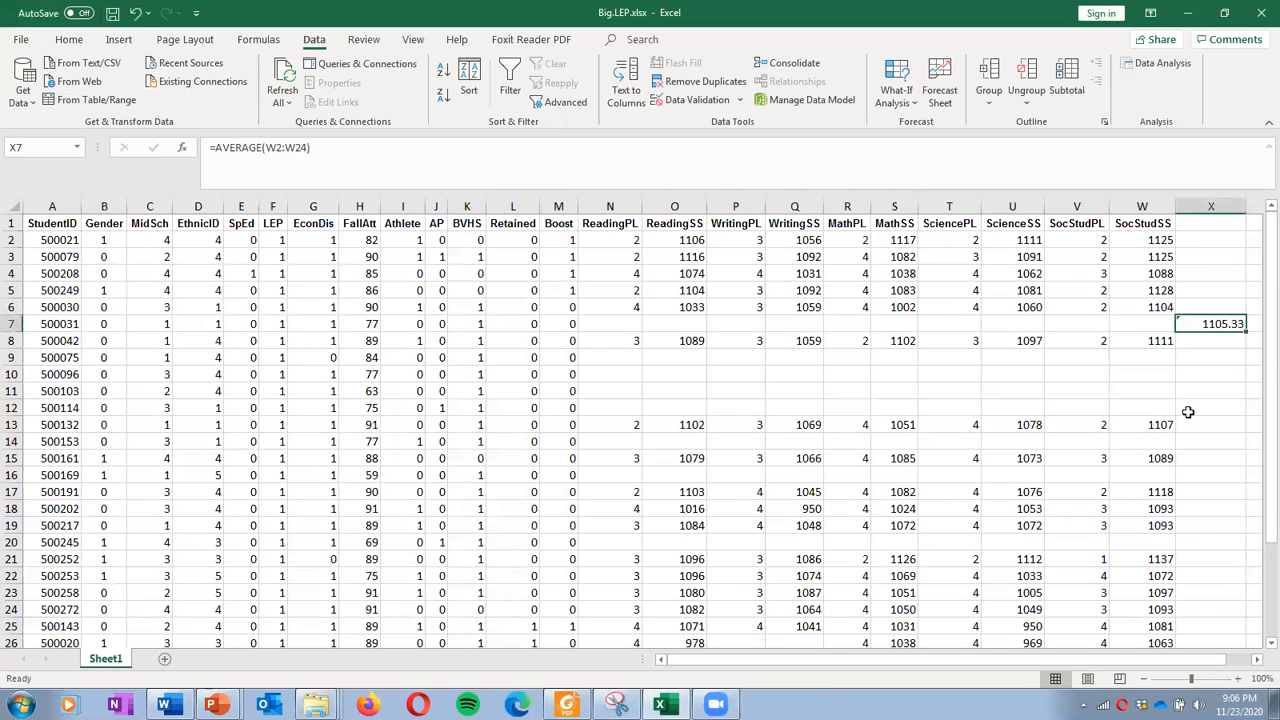
Paste 1105.33 after 'Not retained:' in Word with source formatting and remove the extra line
right_click(1218, 325)
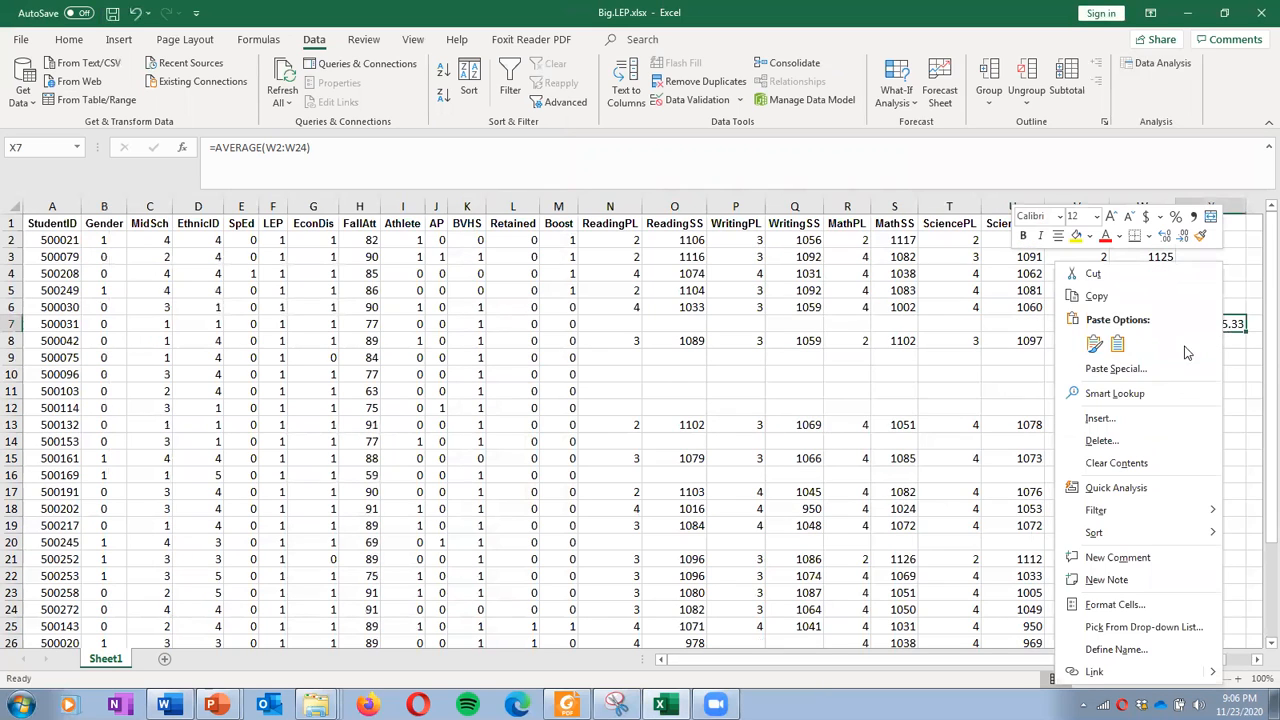
left_click(1096, 296)
left_click(164, 705)
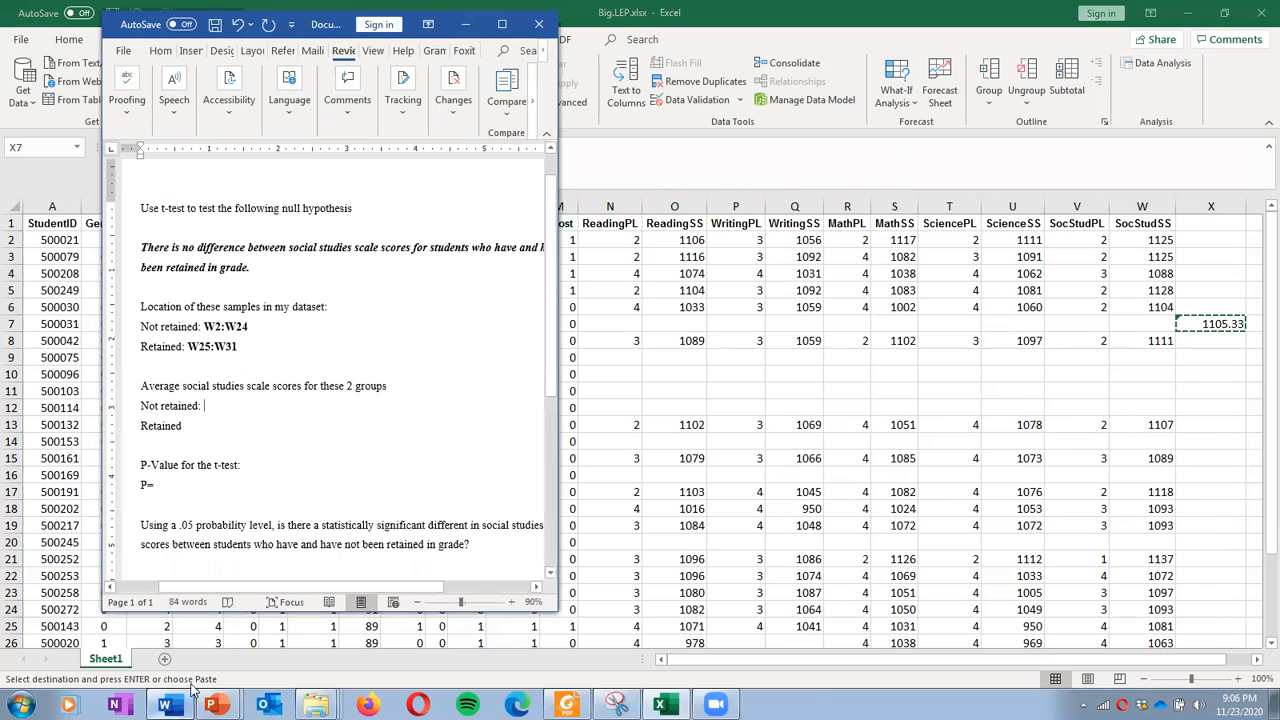
right_click(229, 405)
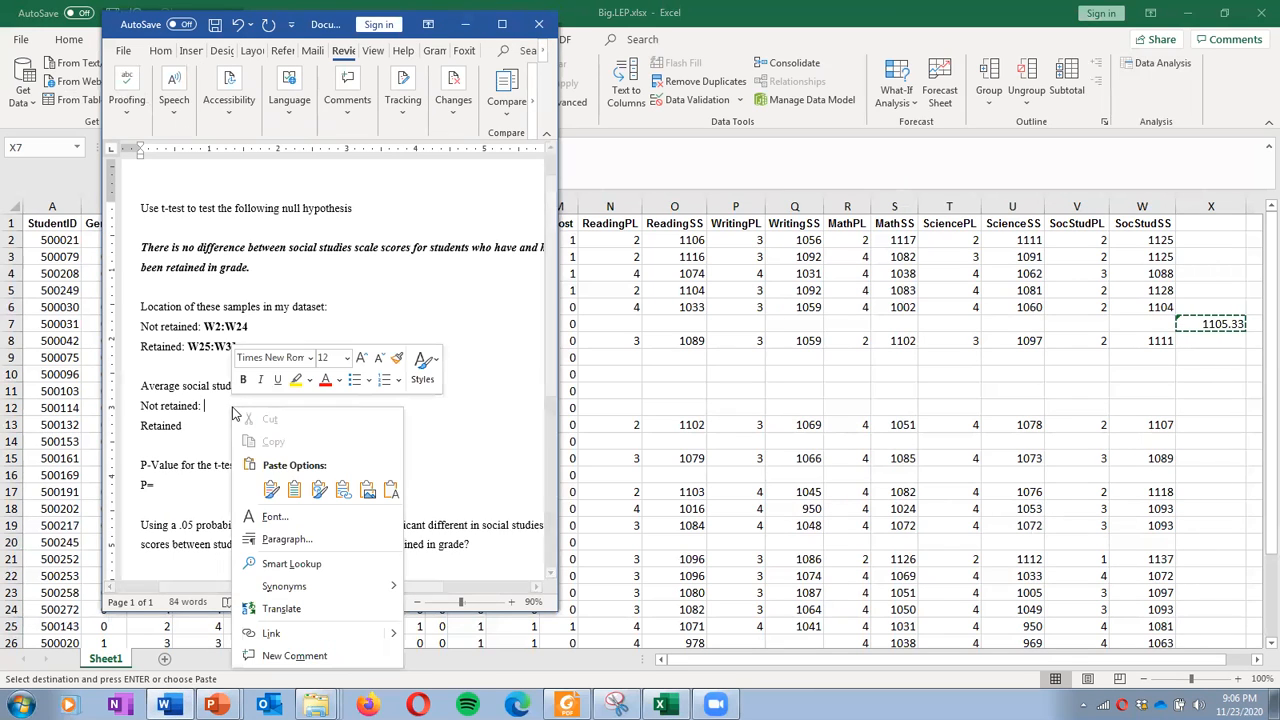
left_click(271, 490)
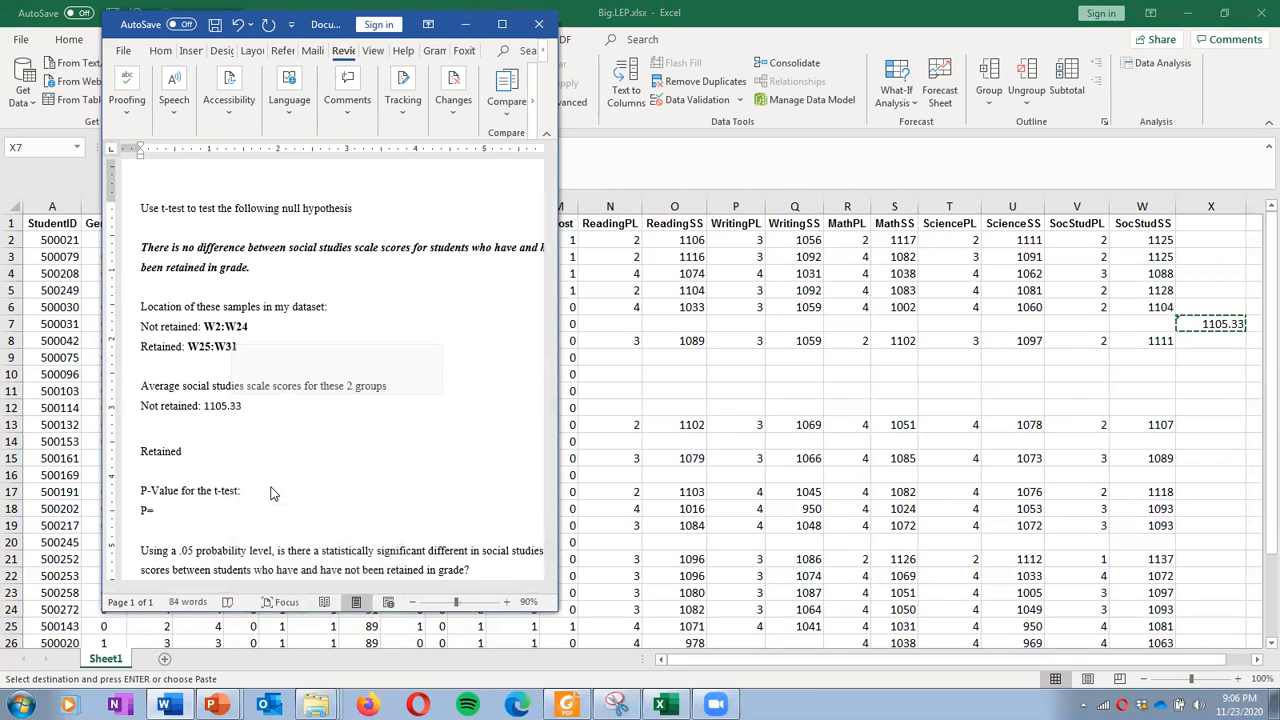
key("BackSpace")
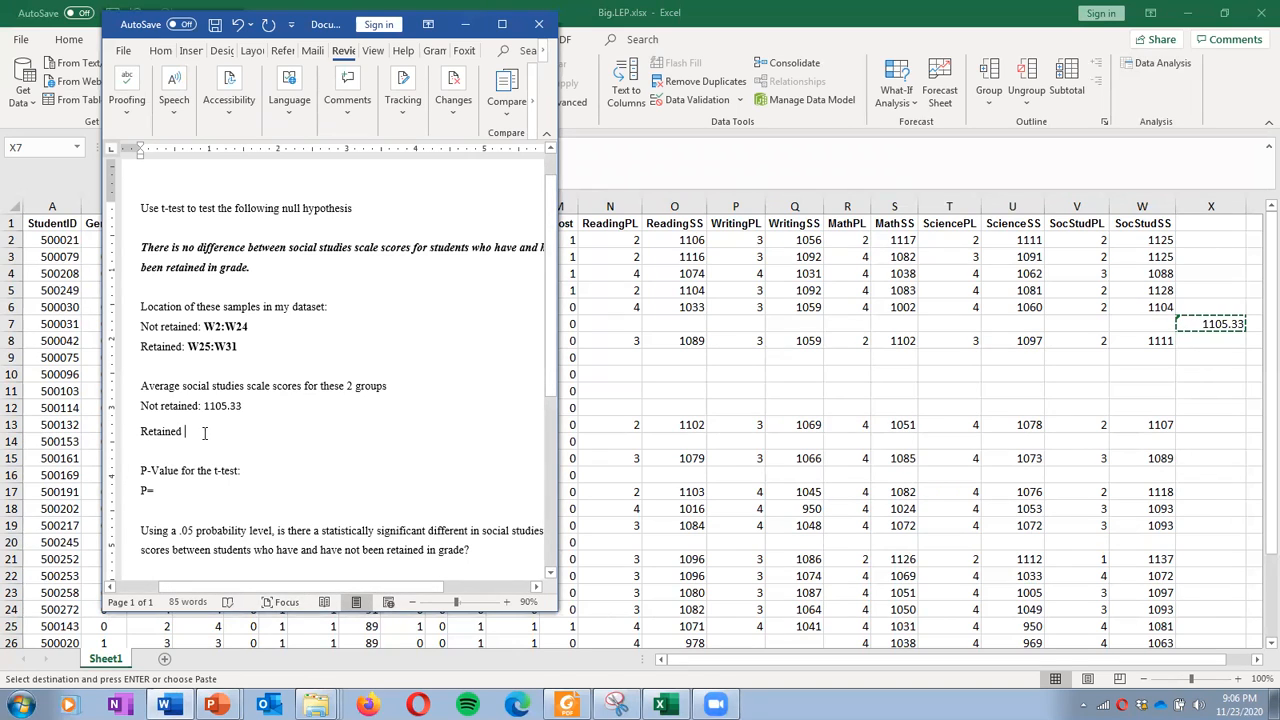
key("BackSpace")
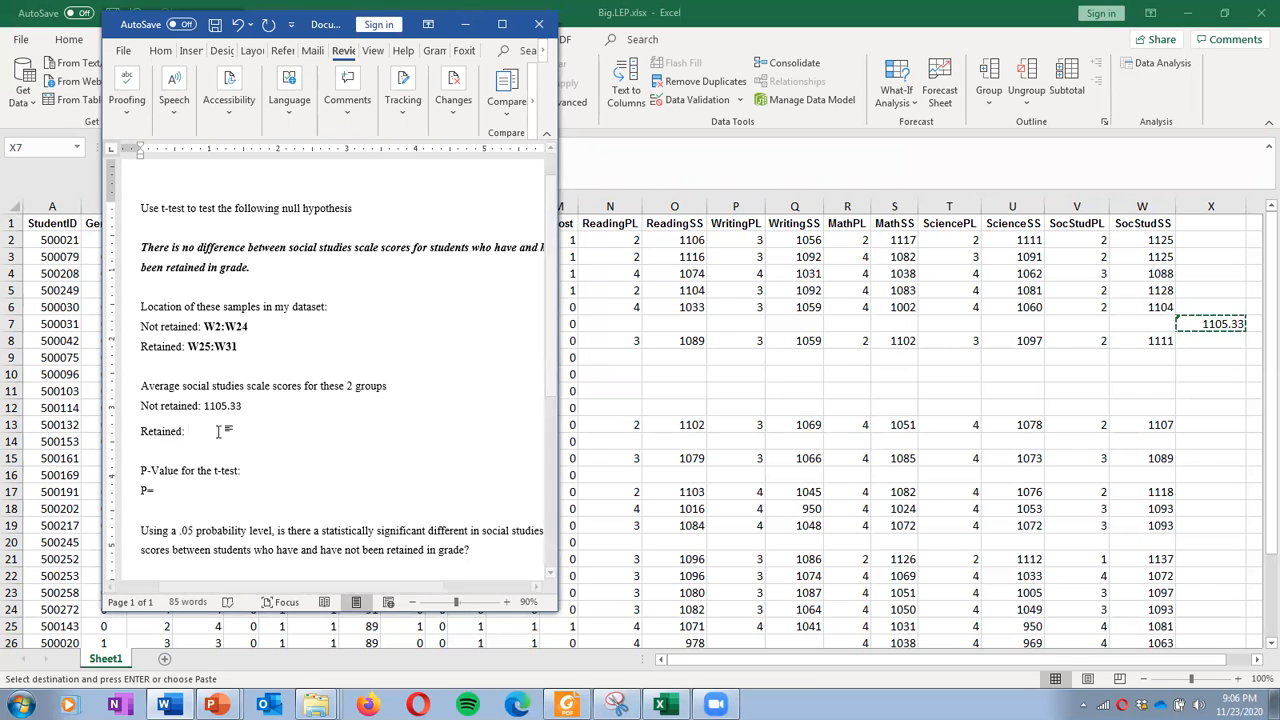
key("alt+Tab")
Enter =AVERAGE(W25:W31) in X10, giving 1080.42857
left_click(1207, 368)
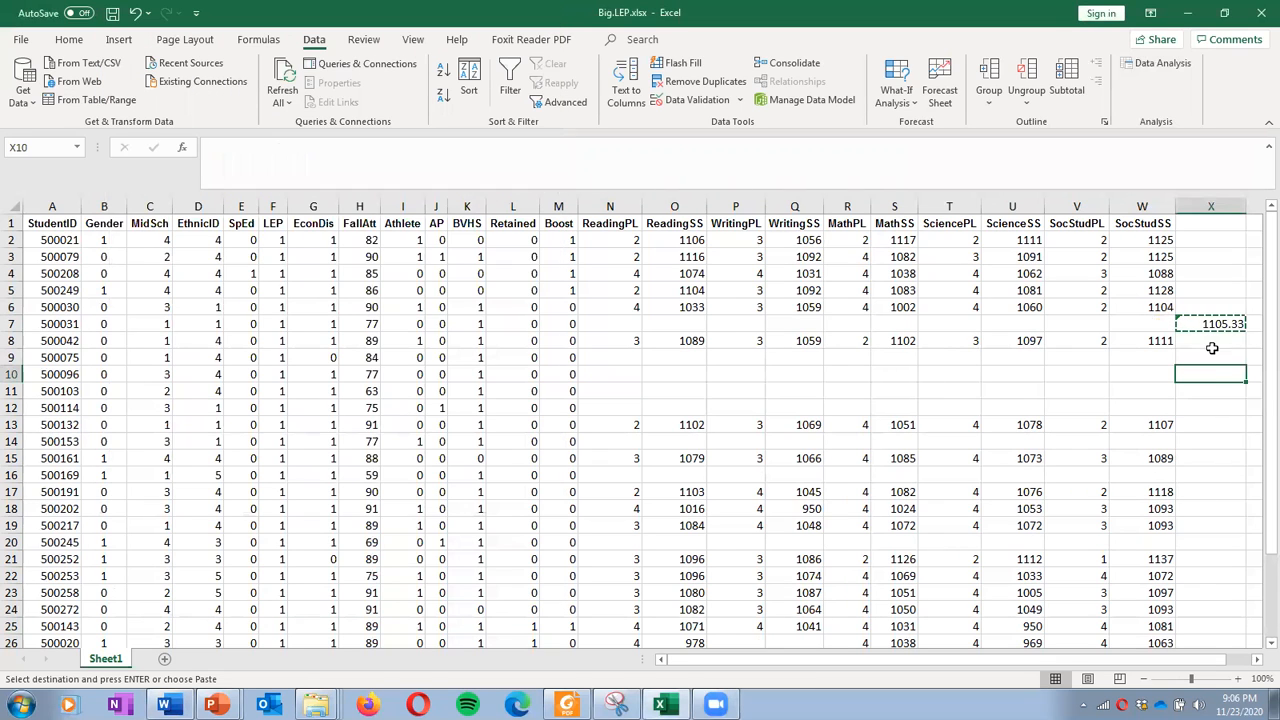
left_click(182, 148)
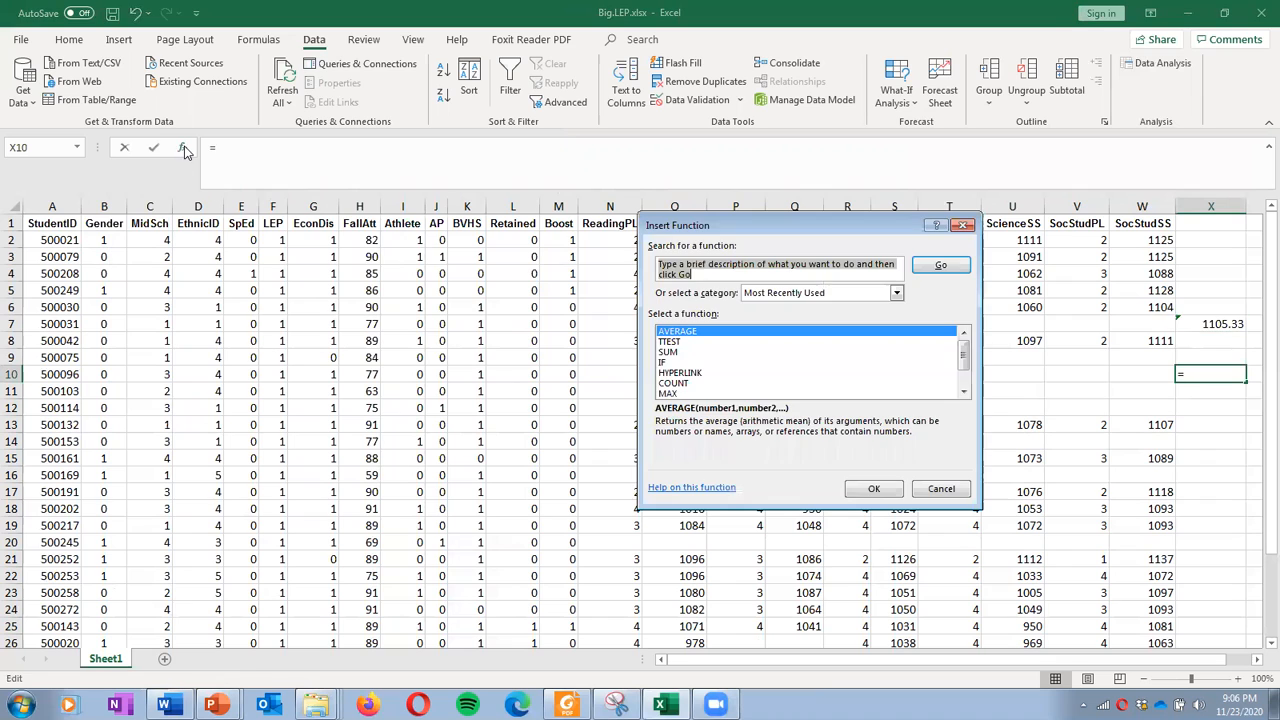
left_click(873, 488)
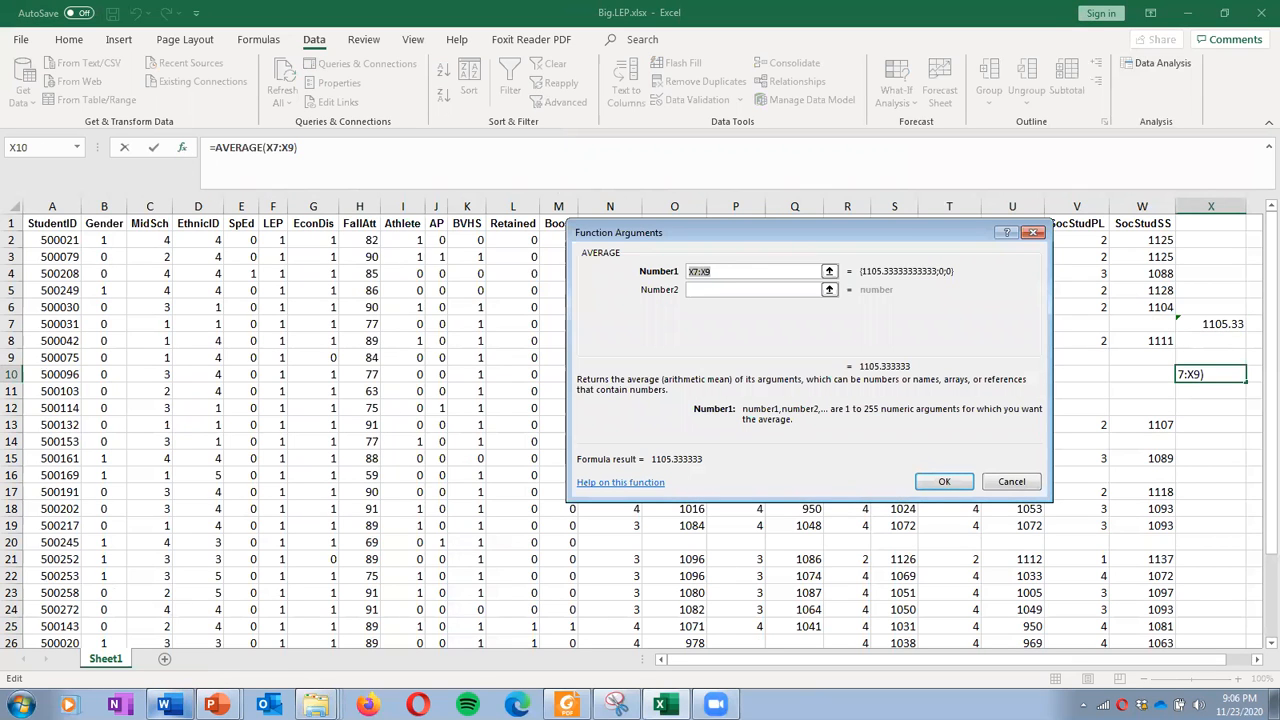
left_click(166, 705)
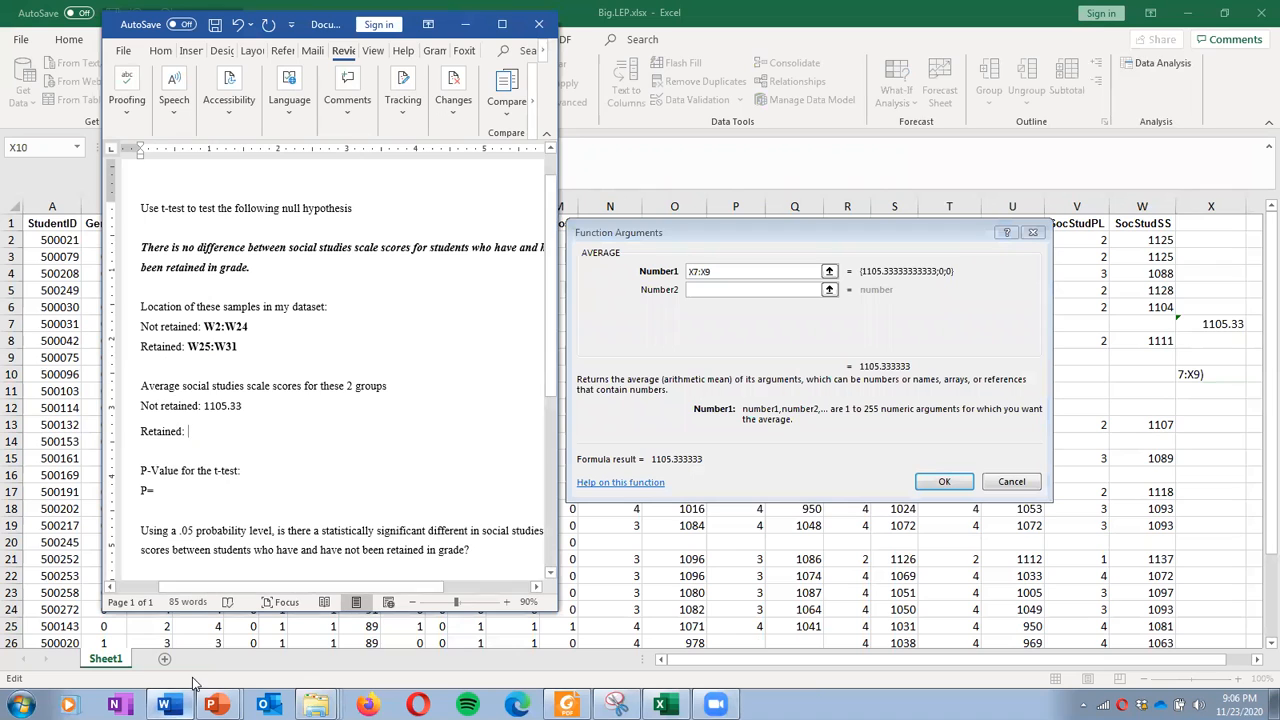
left_click(721, 271)
type("W")
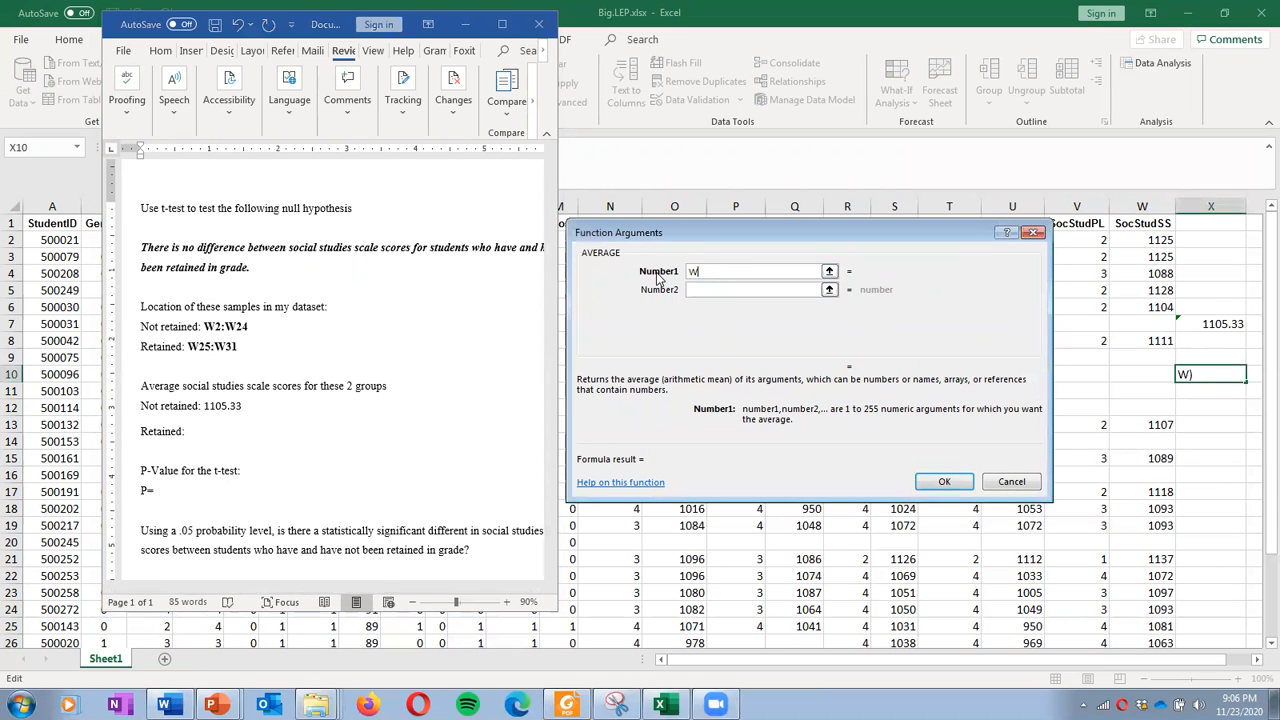
type("25:W31")
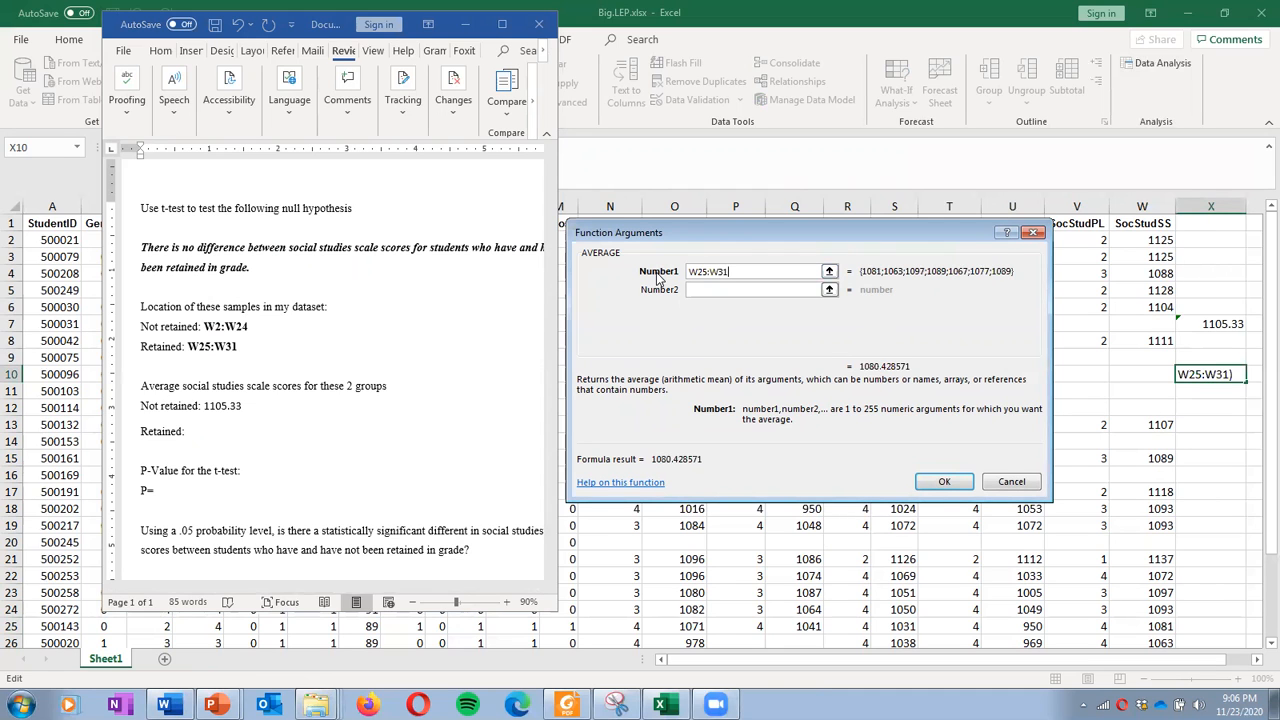
left_click(957, 482)
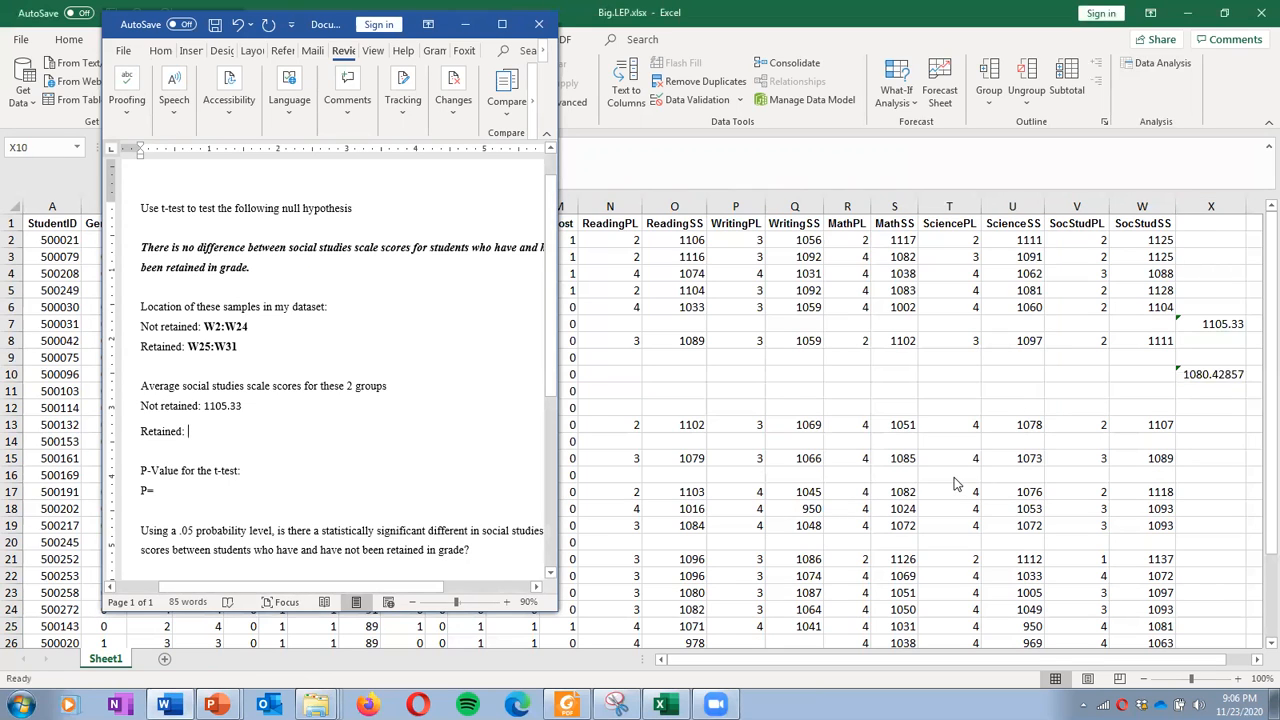
Paste the X10 retained average after 'Retained:' in the Word worksheet
left_click(1212, 380)
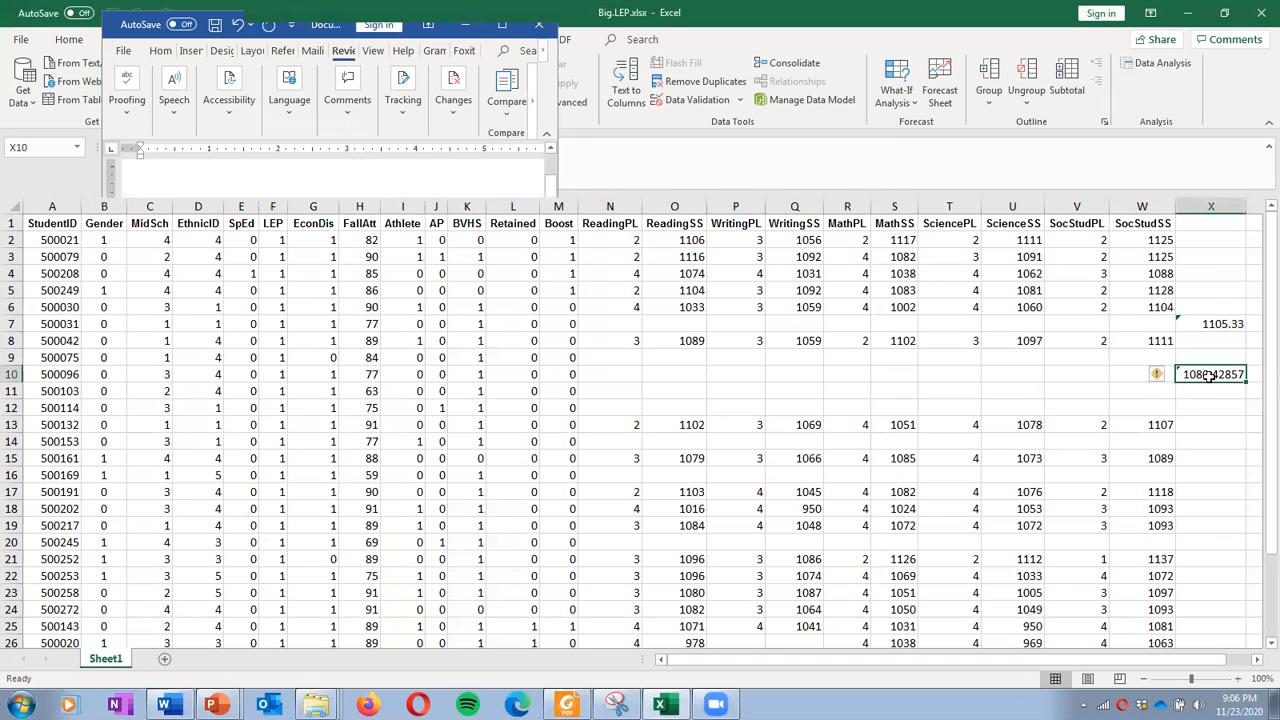
right_click(1212, 383)
left_click(1080, 296)
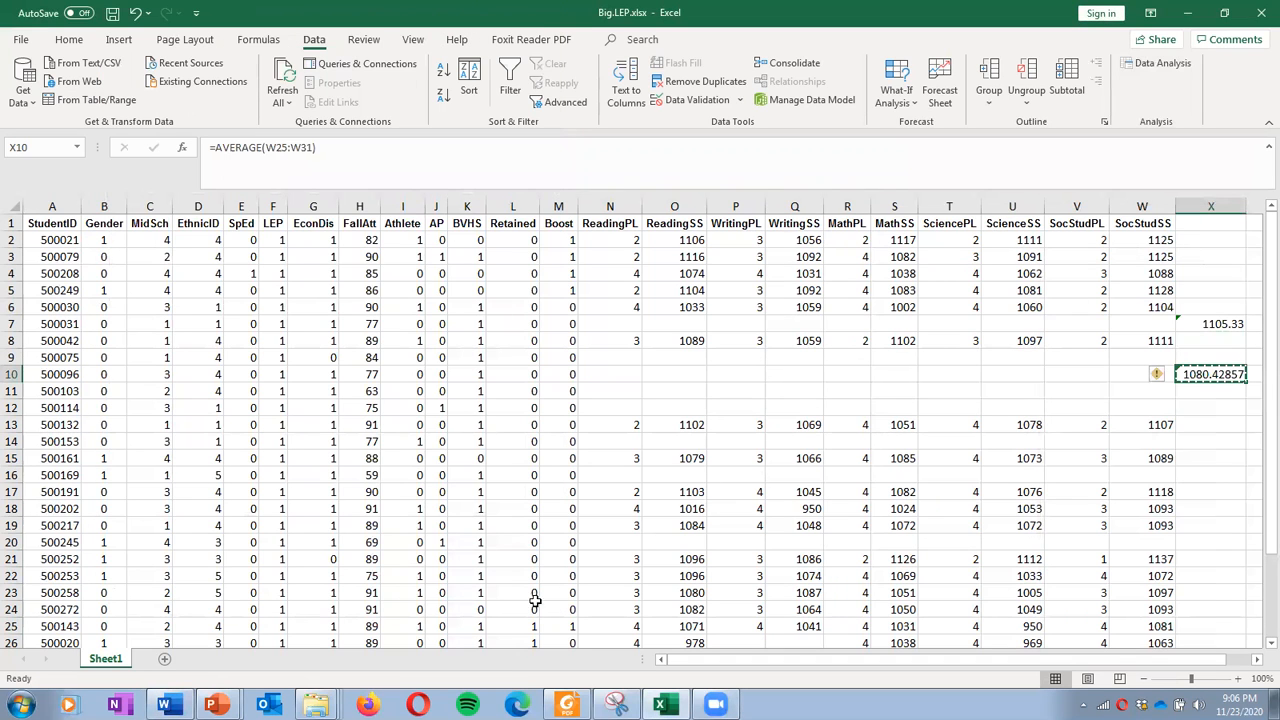
left_click(164, 705)
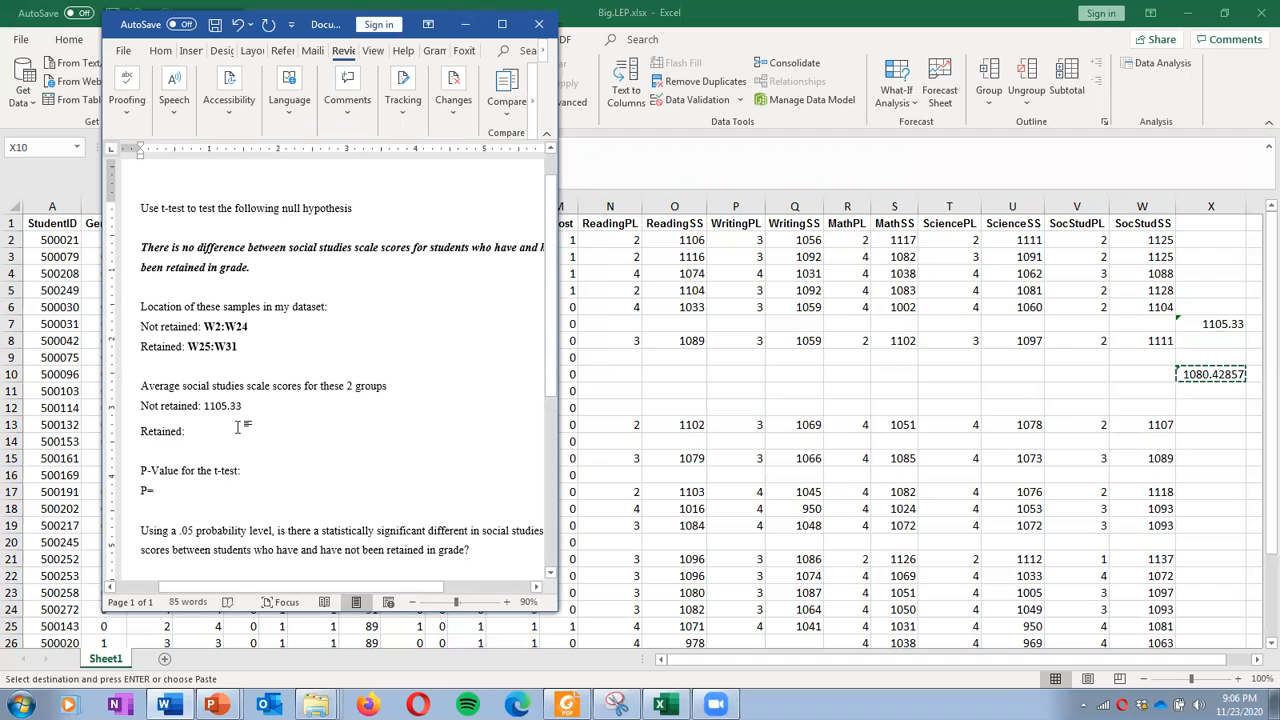
right_click(238, 428)
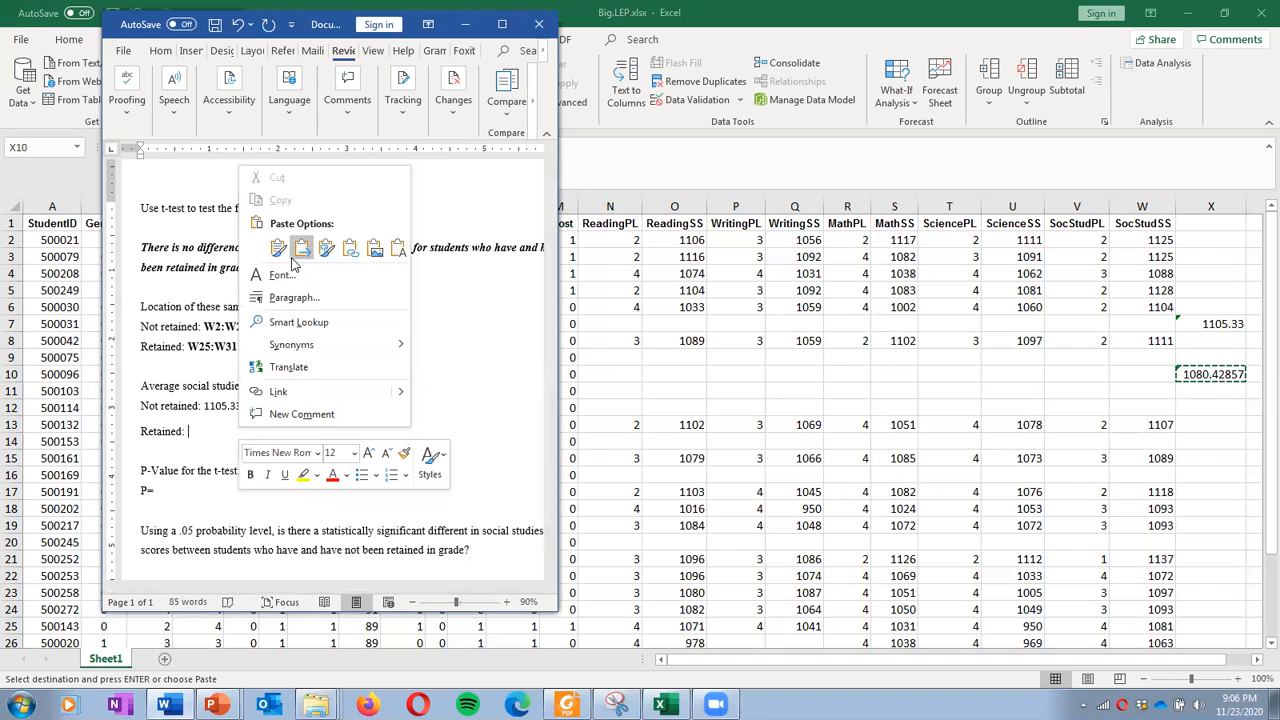
left_click(362, 254)
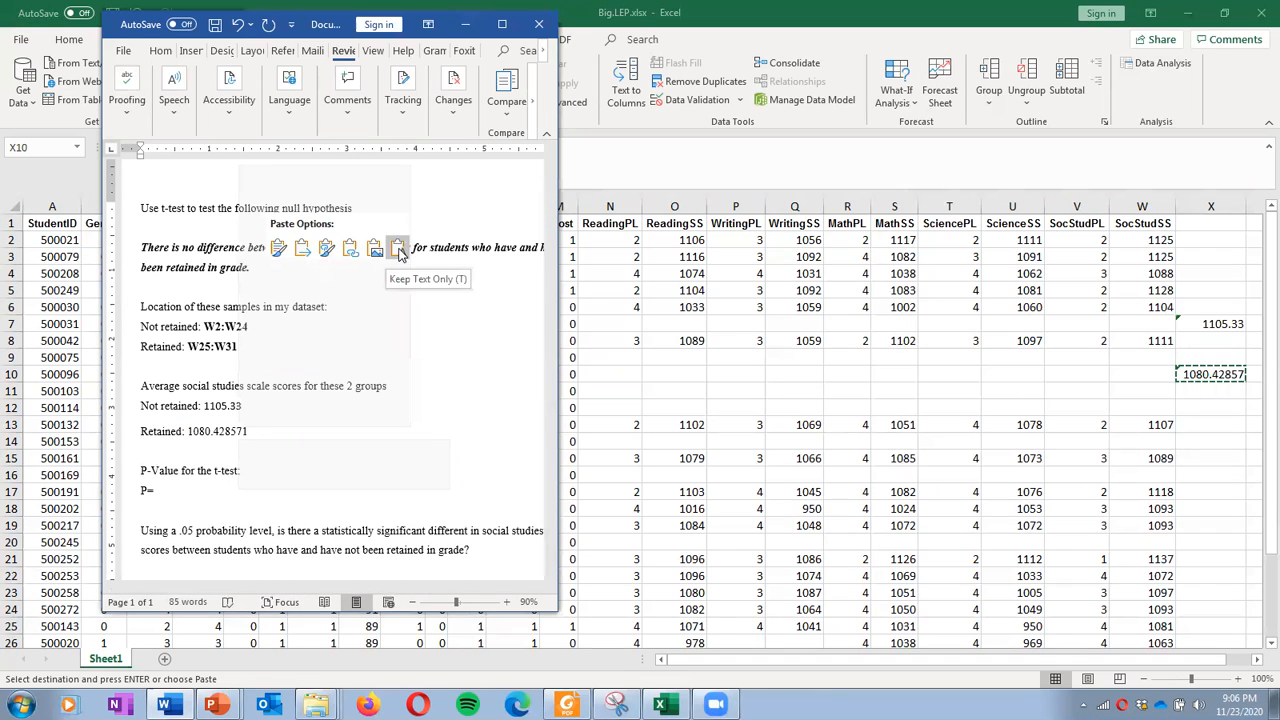
left_click(279, 251)
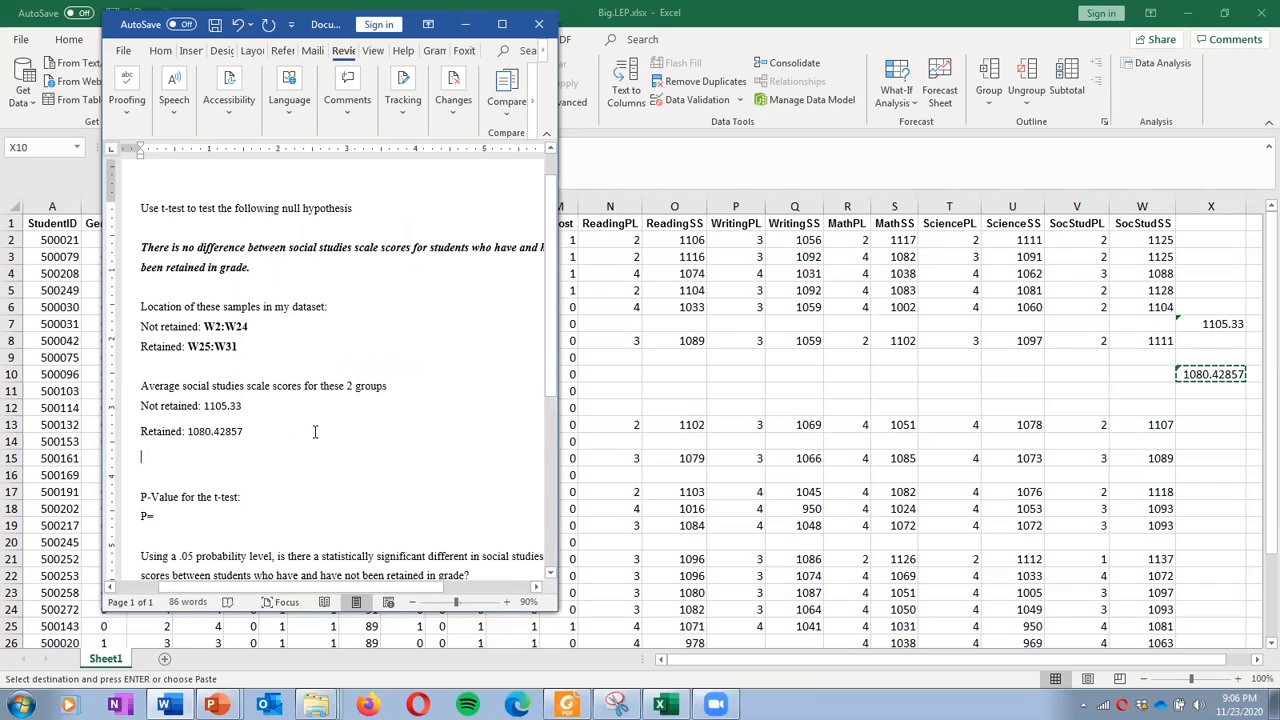
Bold both group averages, remove the empty line, and place the cursor after P=
left_click_drag(248, 414, 203, 436)
key("ctrl+b")
left_click_drag(246, 407, 213, 407)
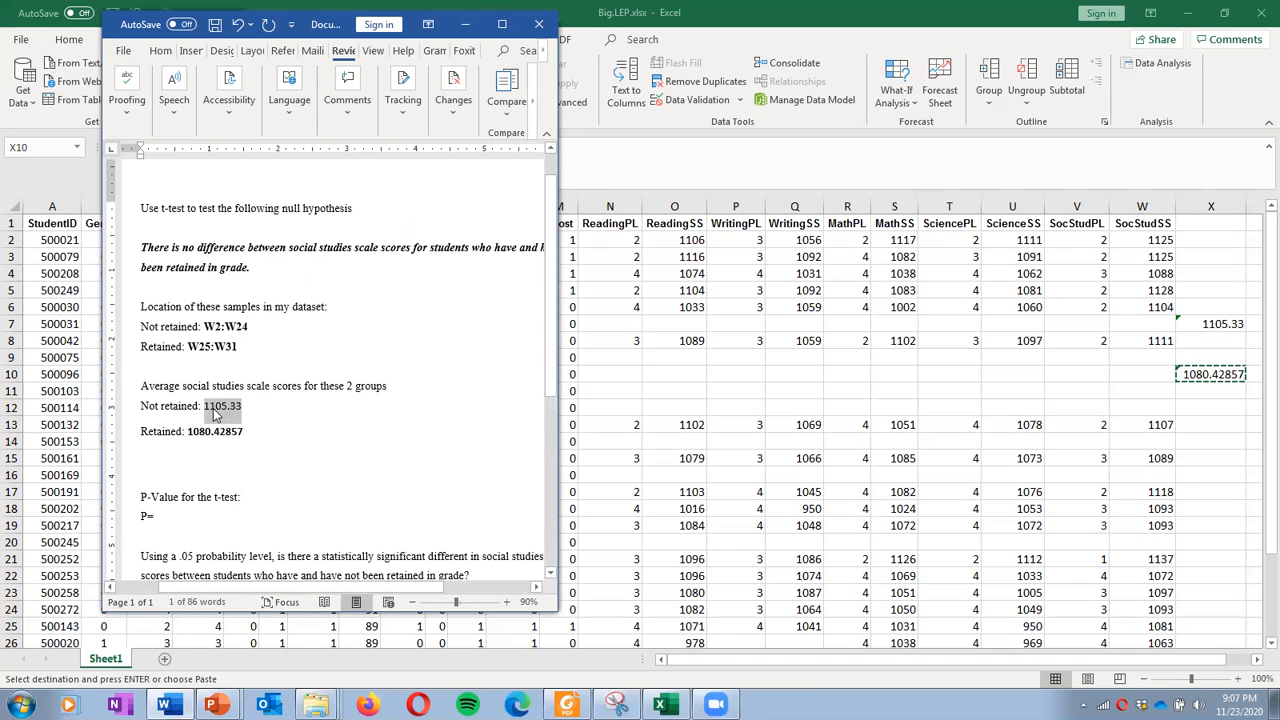
key("ctrl+v")
key("ctrl+z")
left_click(299, 441)
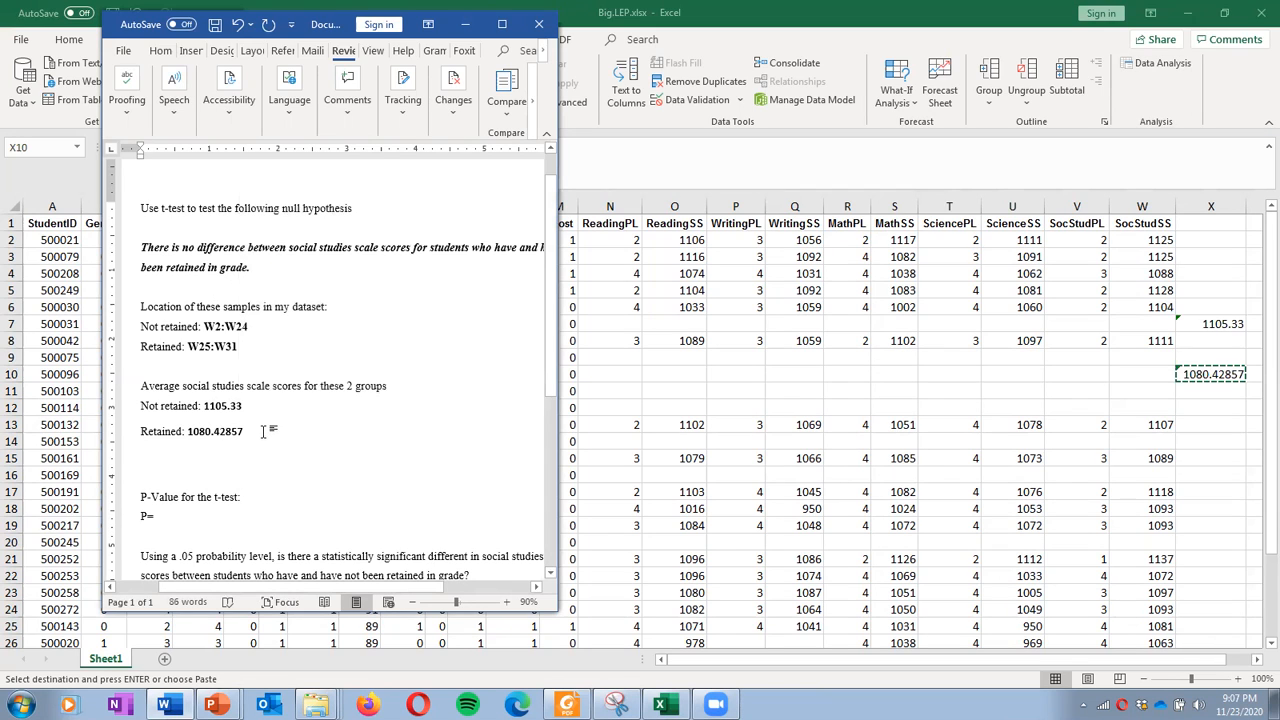
scroll(278, 465, "down", 1)
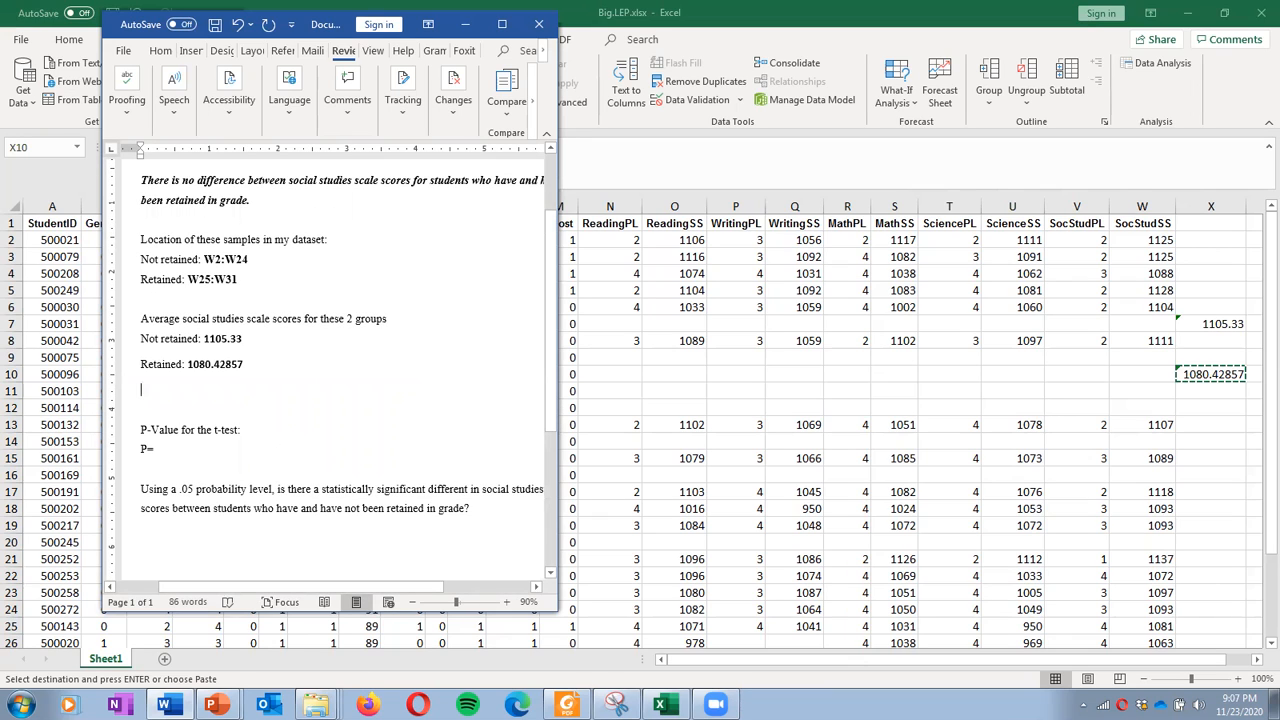
key("BackSpace")
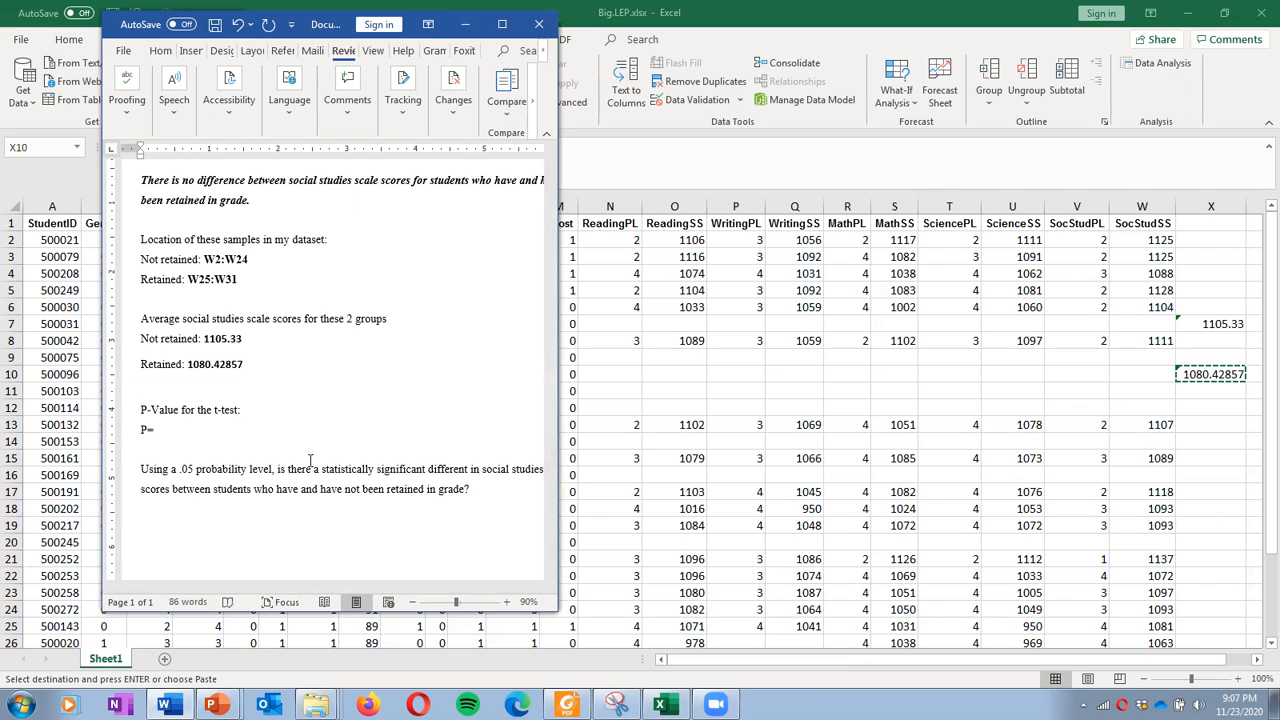
left_click(220, 428)
Insert the TTEST function into cell X14
left_click(1205, 376)
left_click(1212, 446)
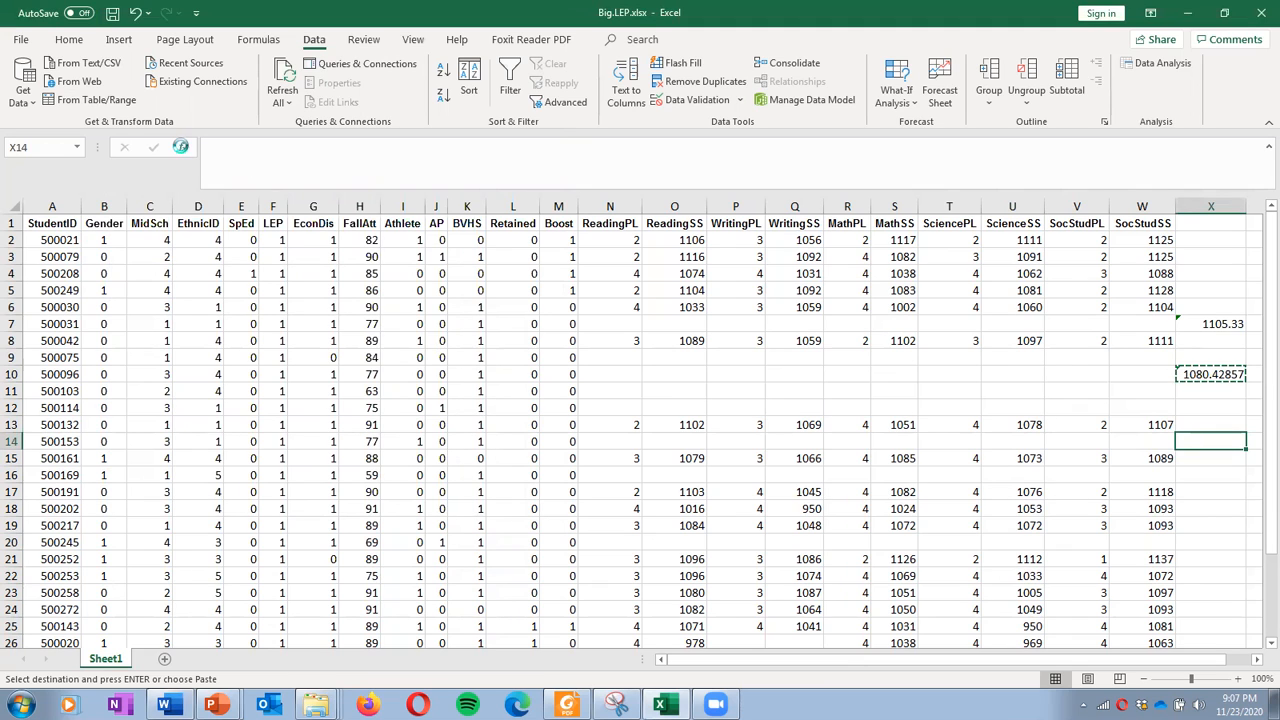
left_click(182, 147)
left_click(676, 342)
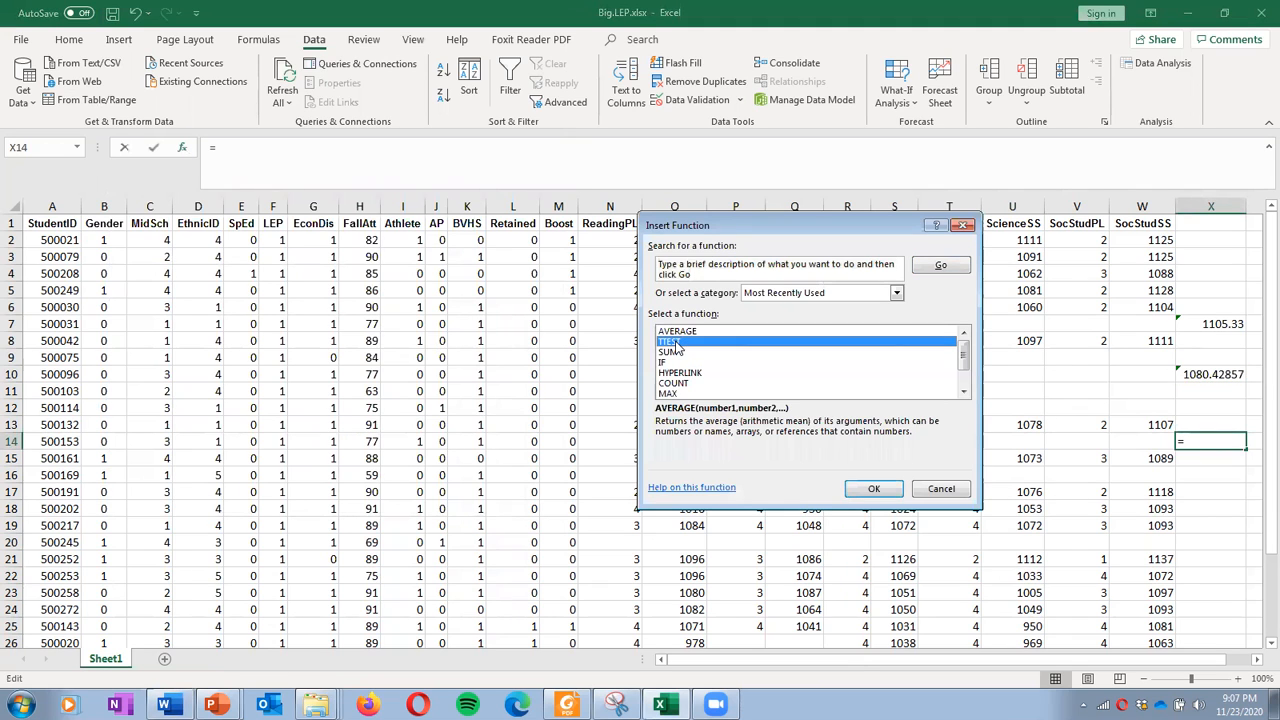
left_click(870, 490)
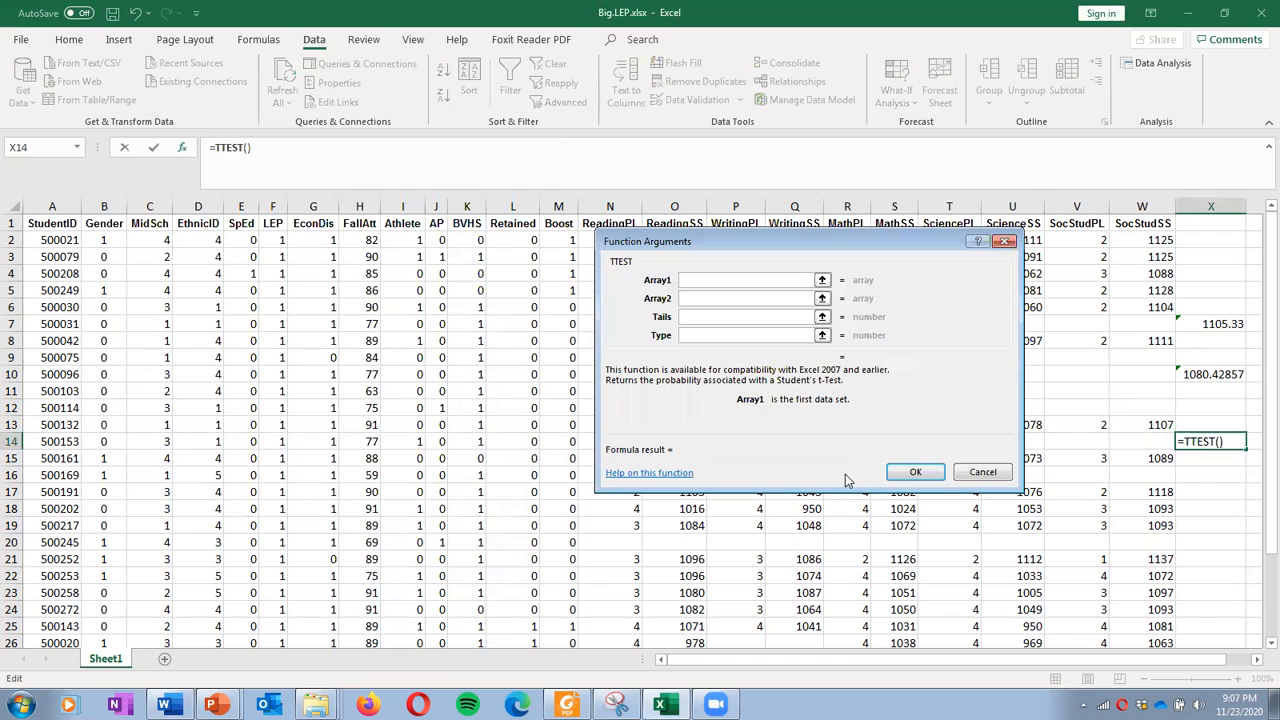
left_click(165, 705)
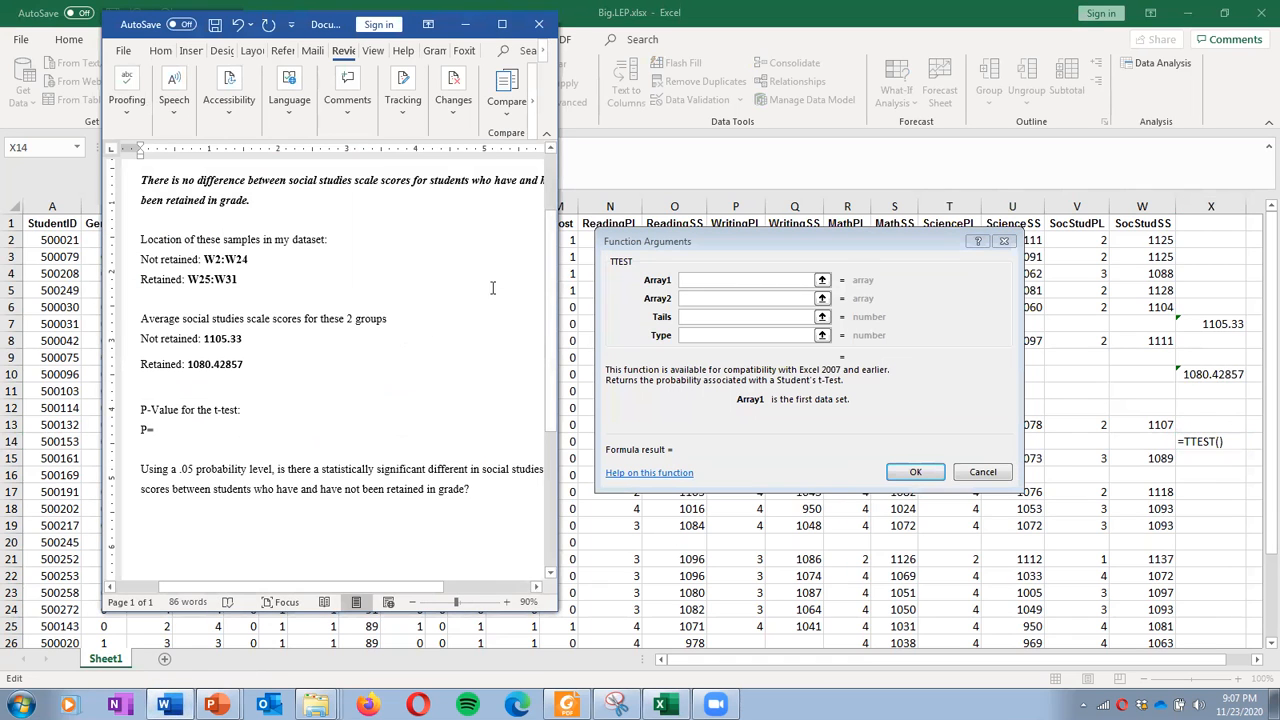
left_click(753, 280)
Set TTEST arrays W2:W24 and W25:W31 with tails 2 and type 3, giving 0.0016146
left_click(754, 280)
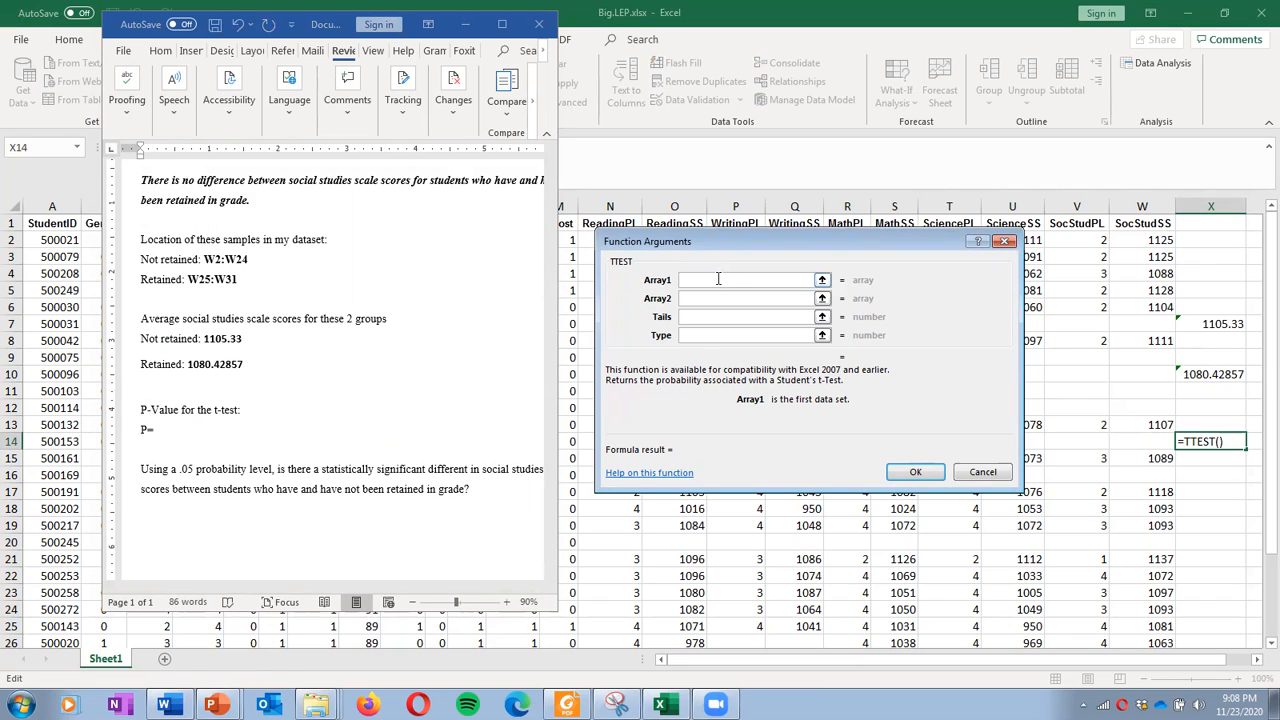
type("W2:W24")
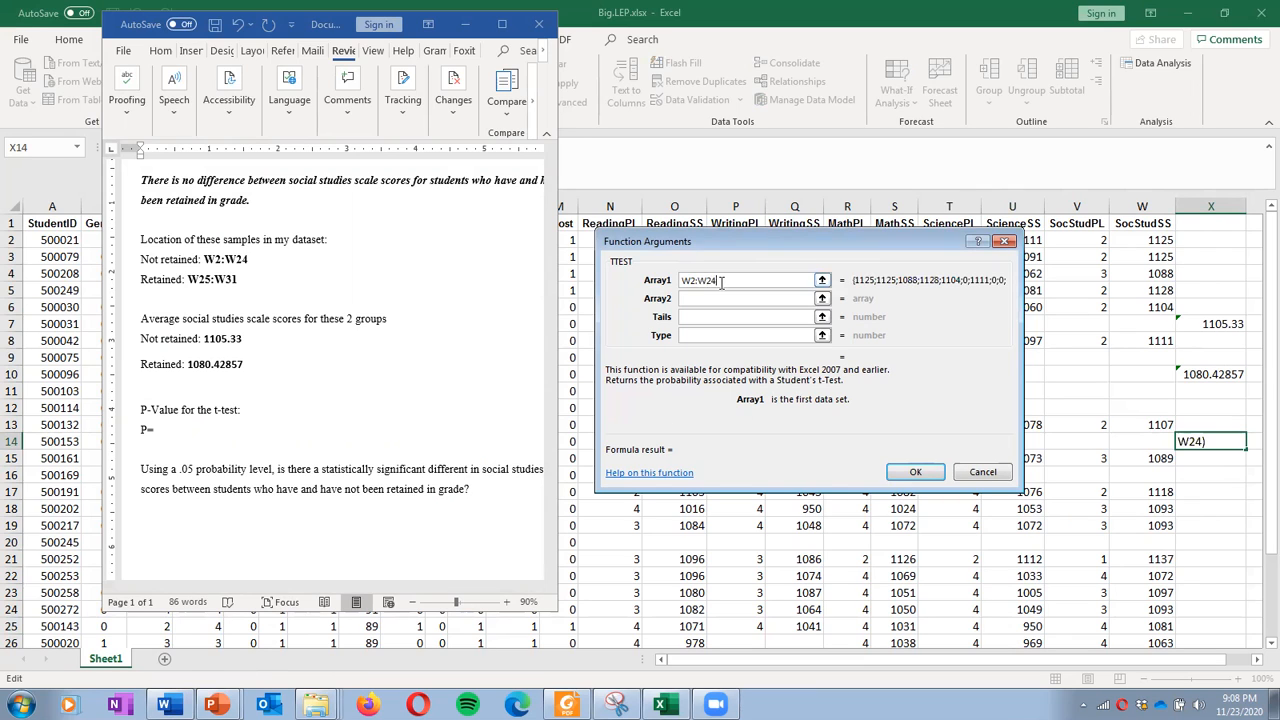
left_click(729, 297)
type("W")
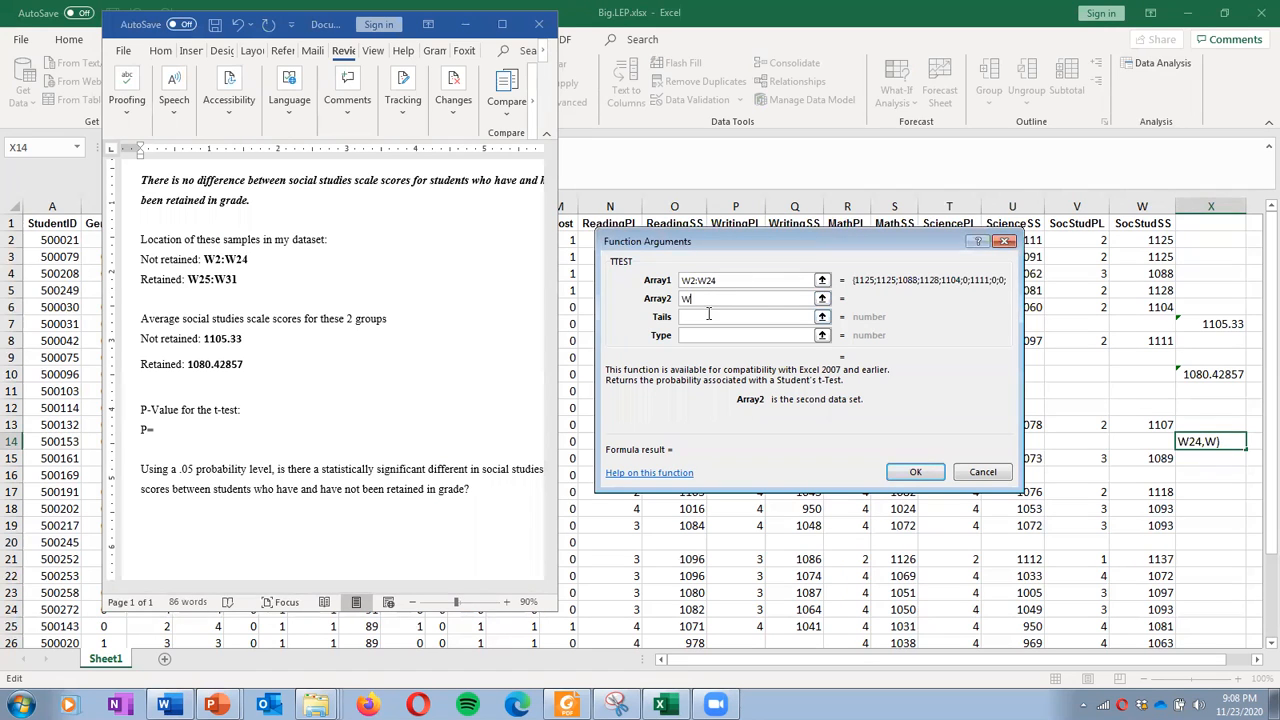
type("25:W31")
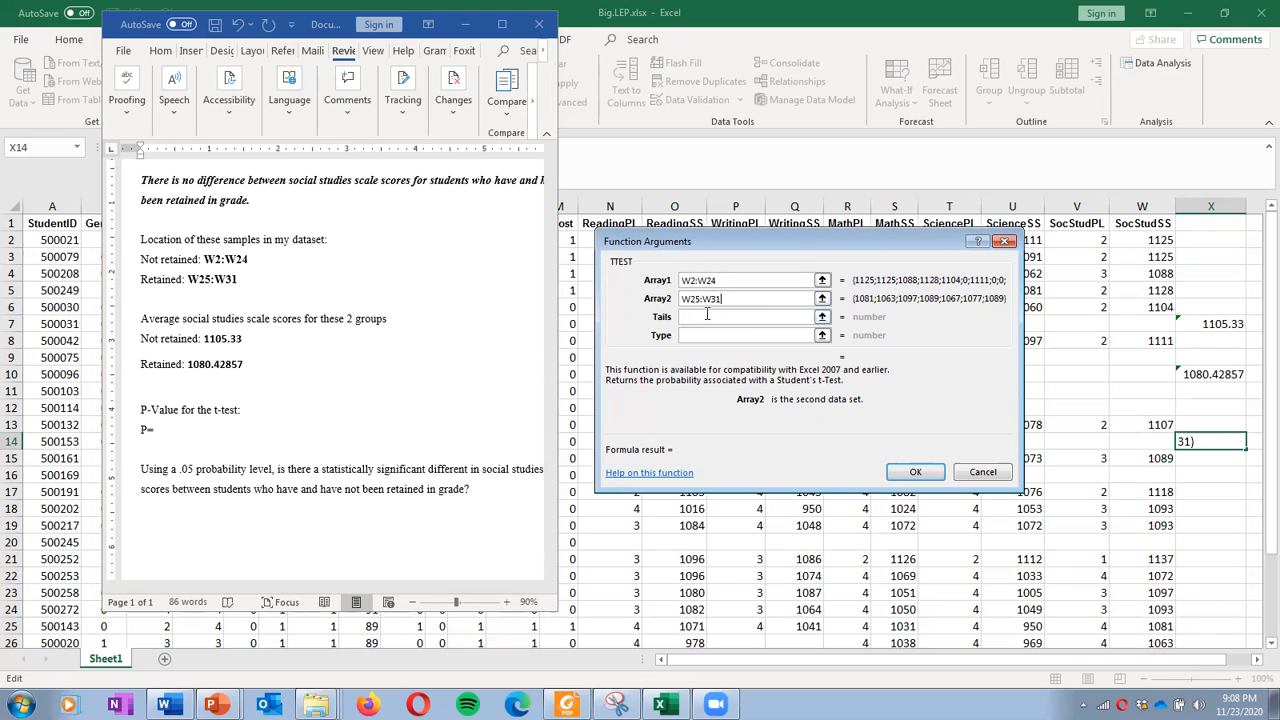
left_click(707, 316)
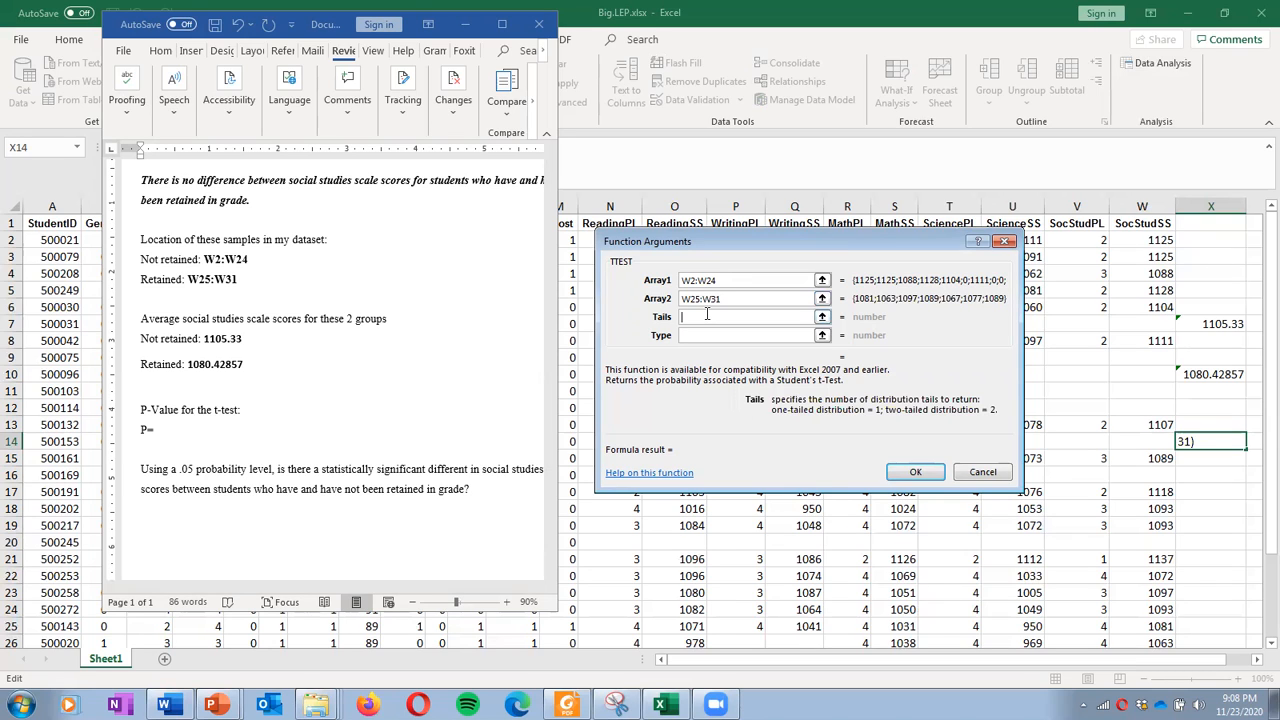
type("2")
left_click(715, 335)
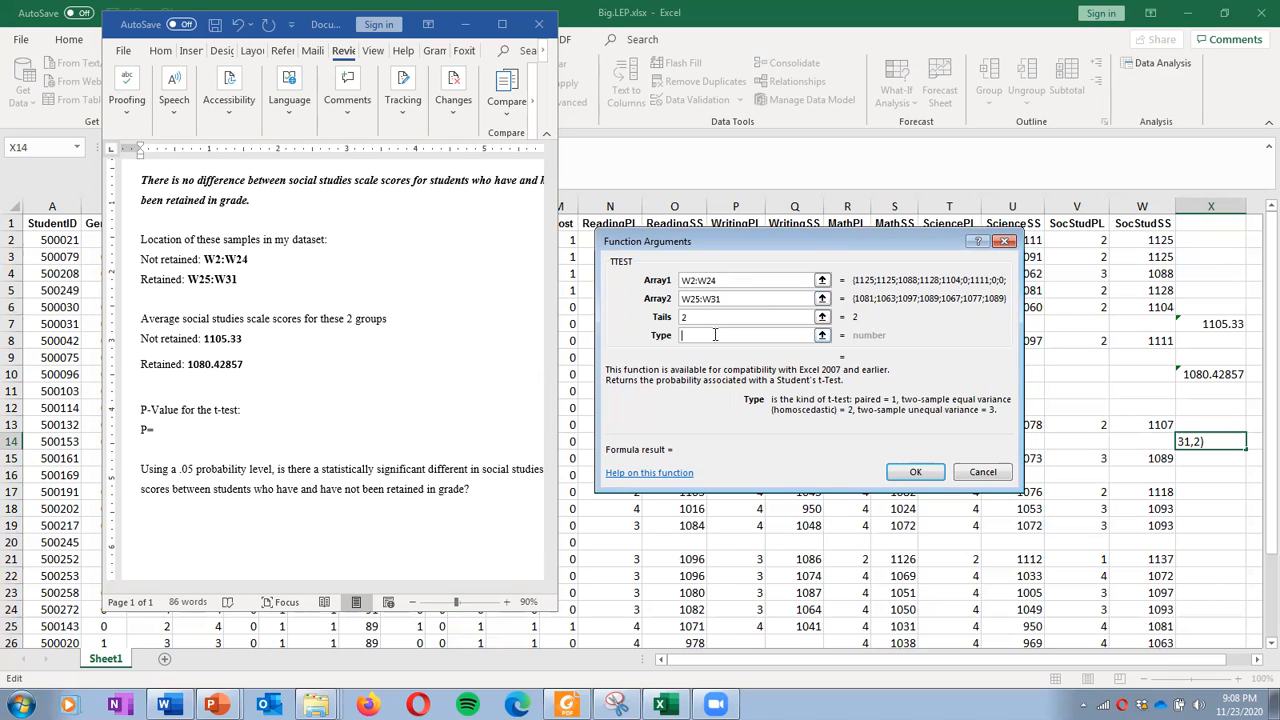
type("3")
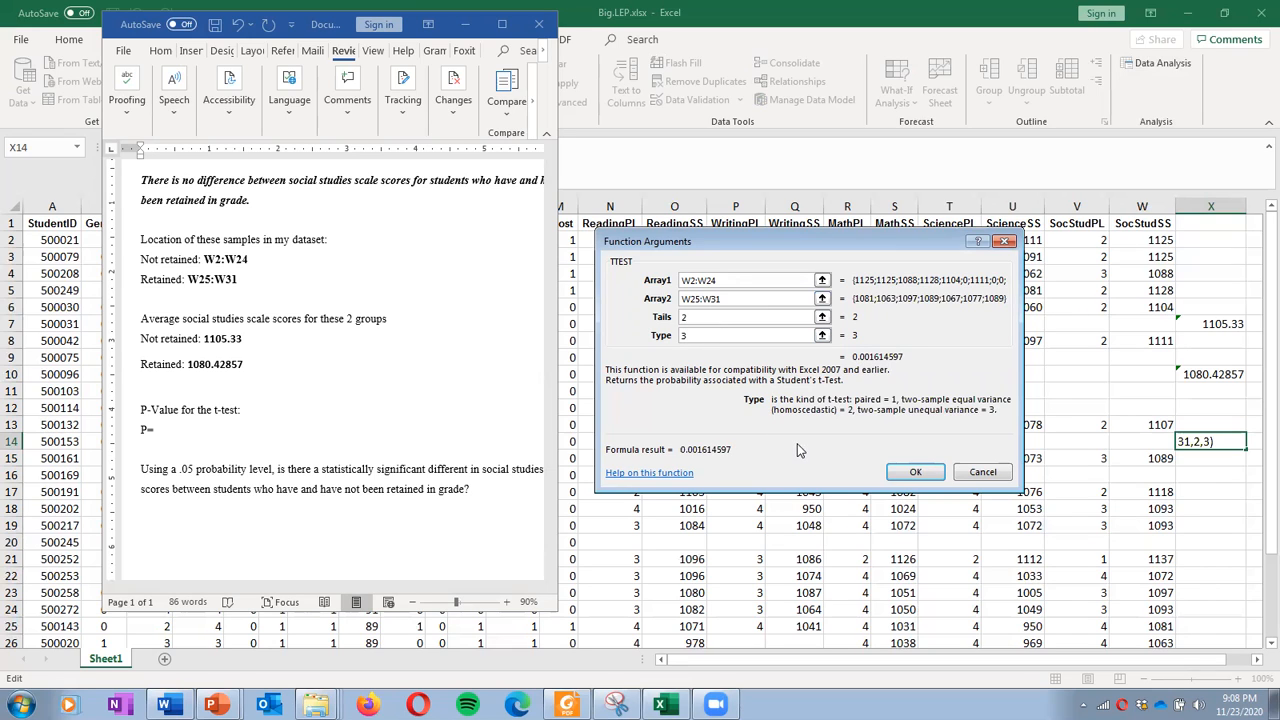
left_click(916, 473)
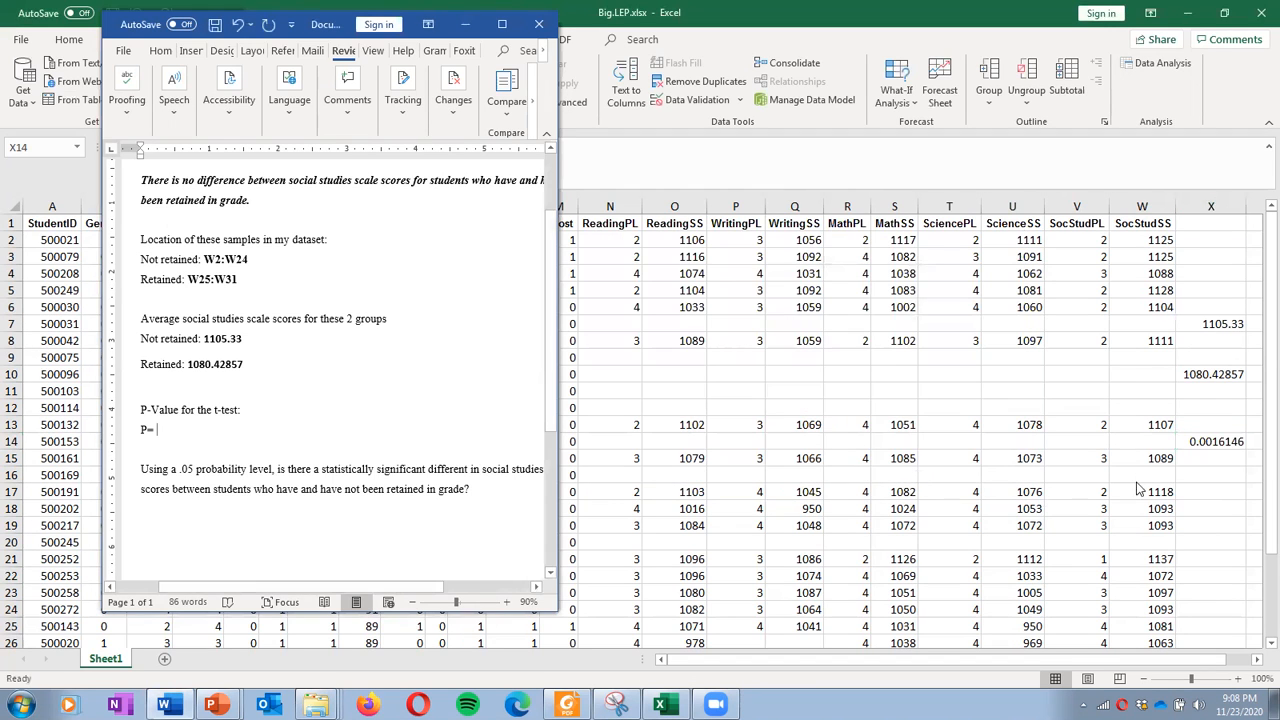
Format the X14 p-value as Number with two decimals so it reads 0.00
left_click(1204, 447)
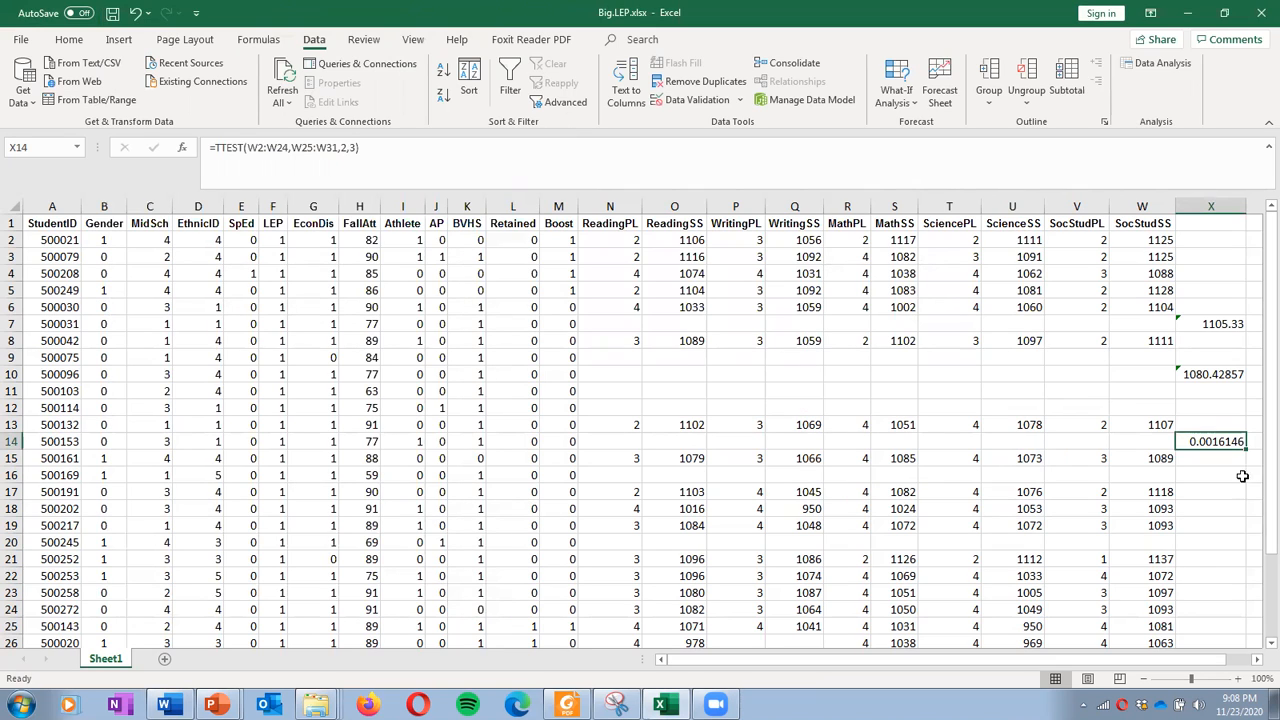
right_click(1232, 440)
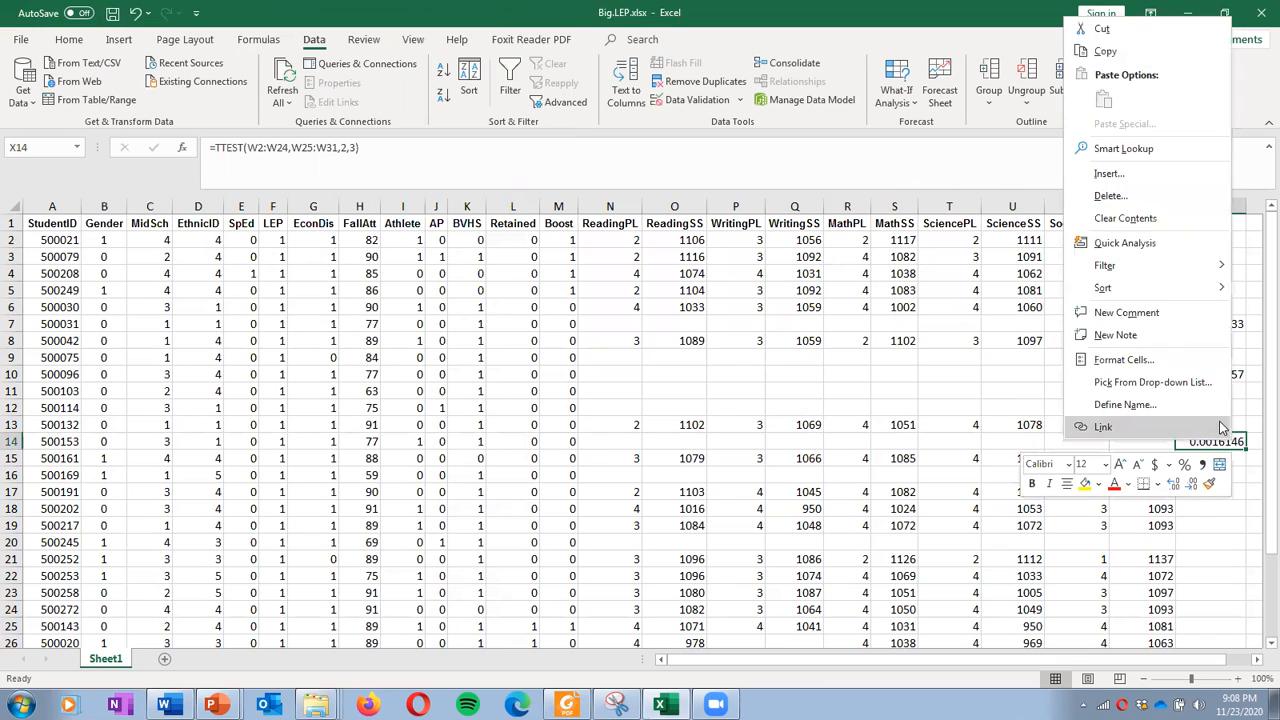
left_click(1180, 362)
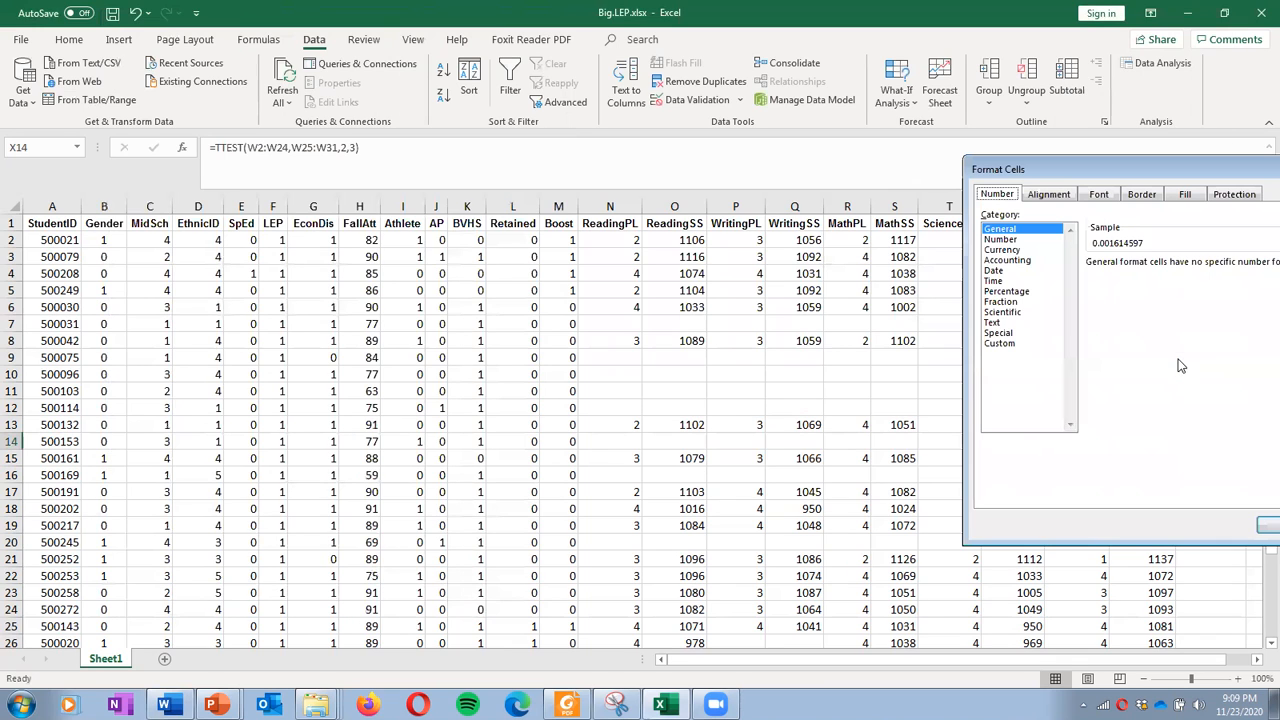
left_click(1016, 241)
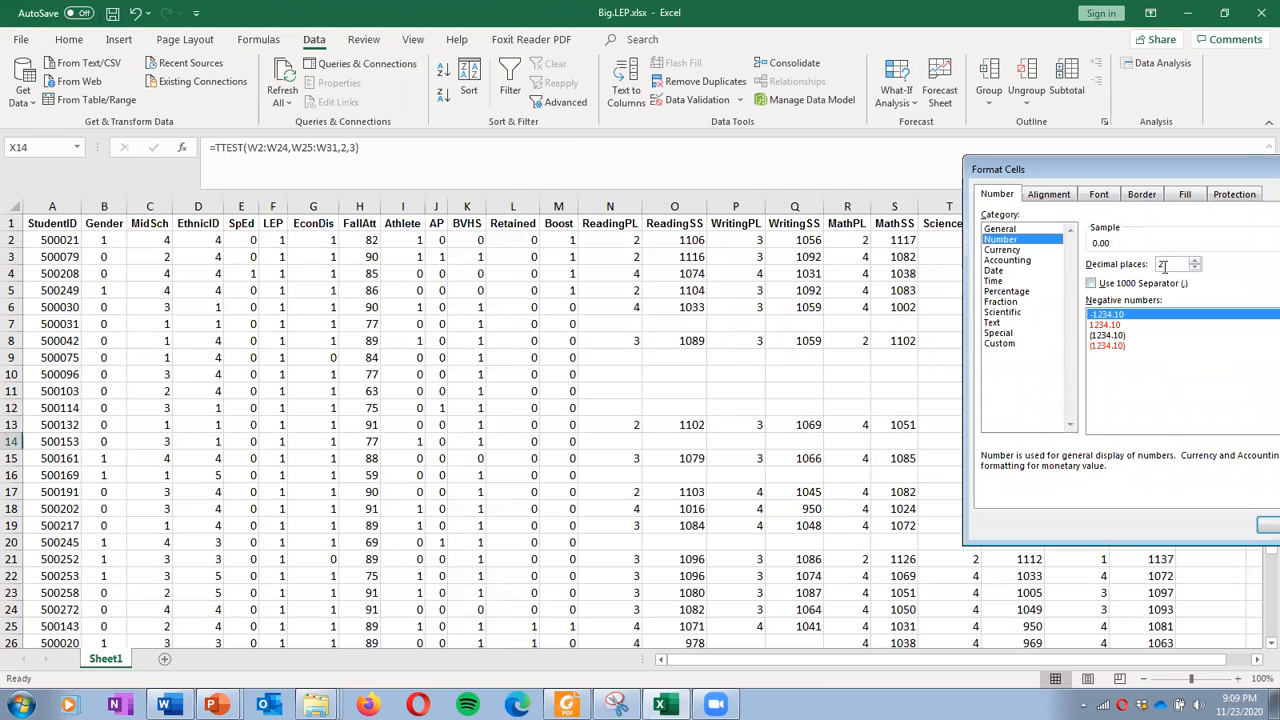
left_click(1262, 522)
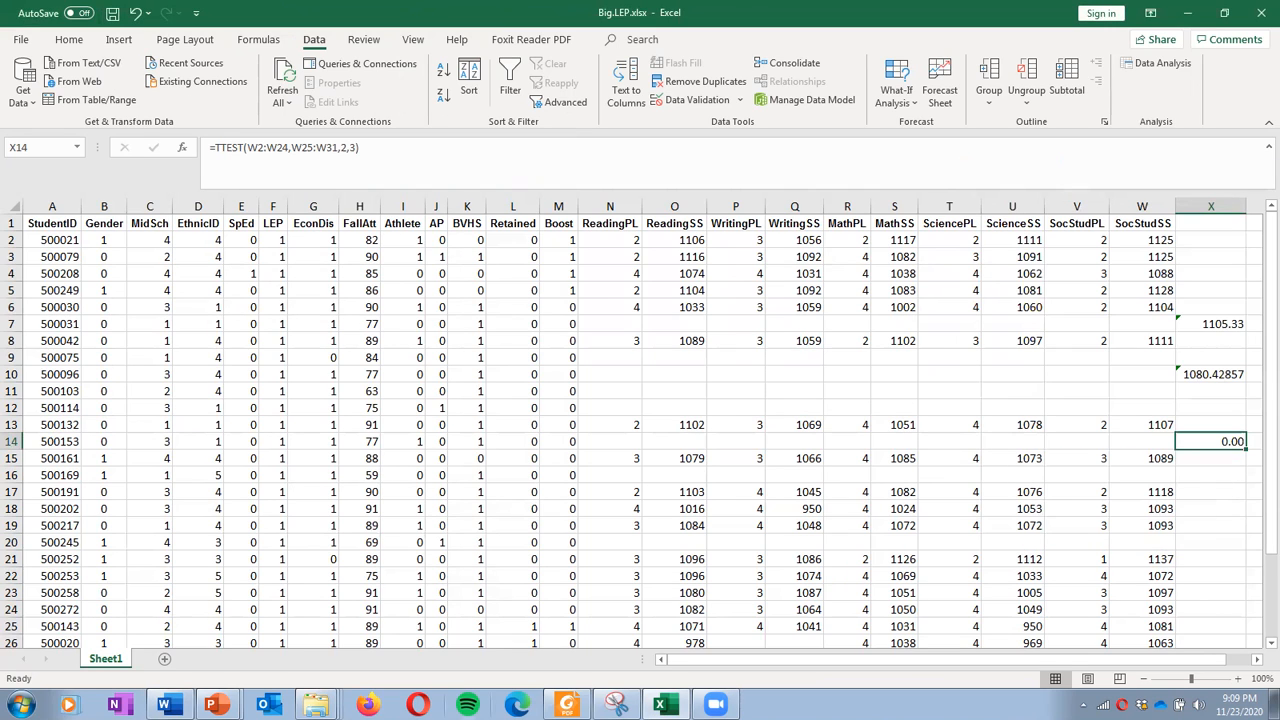
right_click(1186, 445)
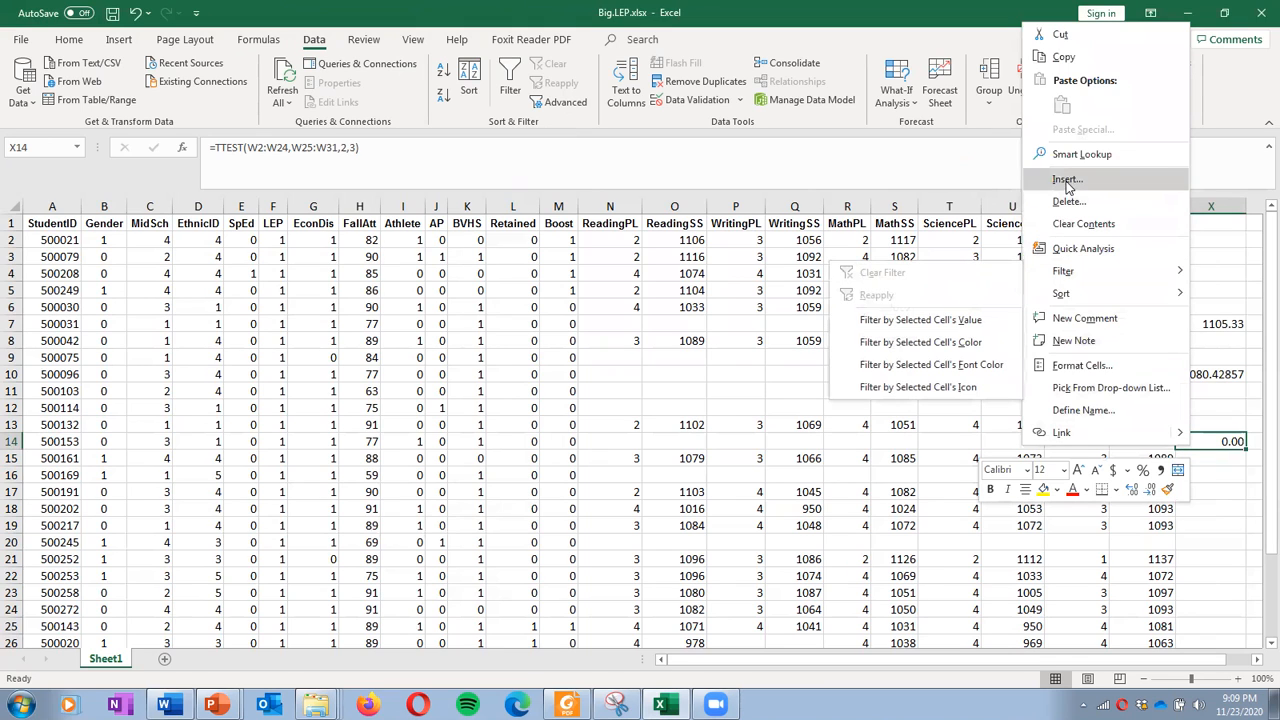
Paste the 0.00 p-value after 'P=' in Word as plain text and maximize the window
left_click(1063, 57)
left_click(166, 705)
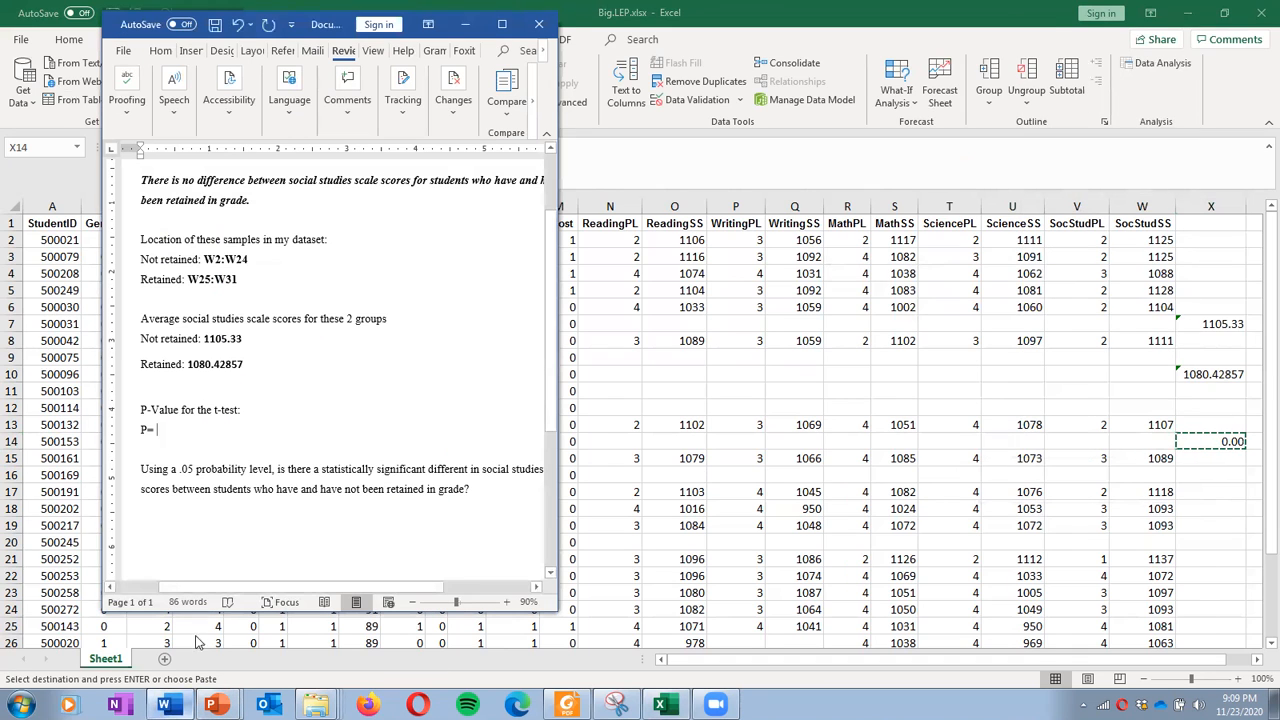
right_click(241, 424)
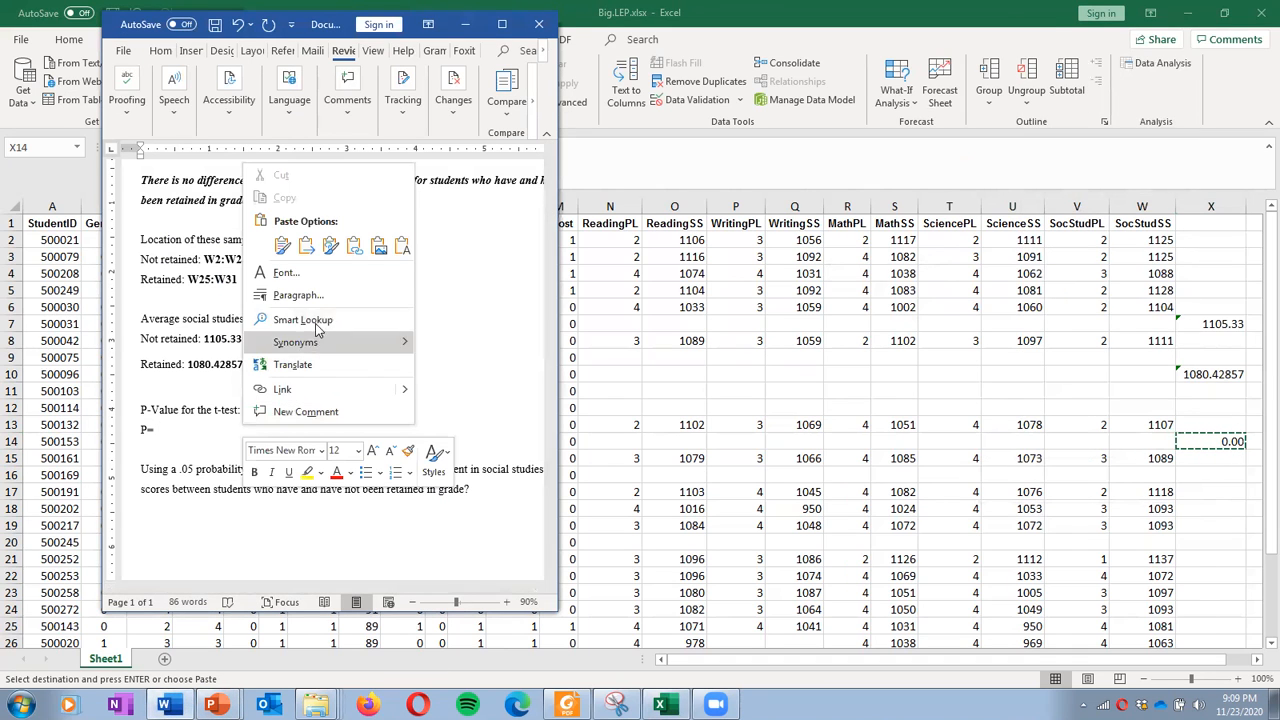
left_click(402, 246)
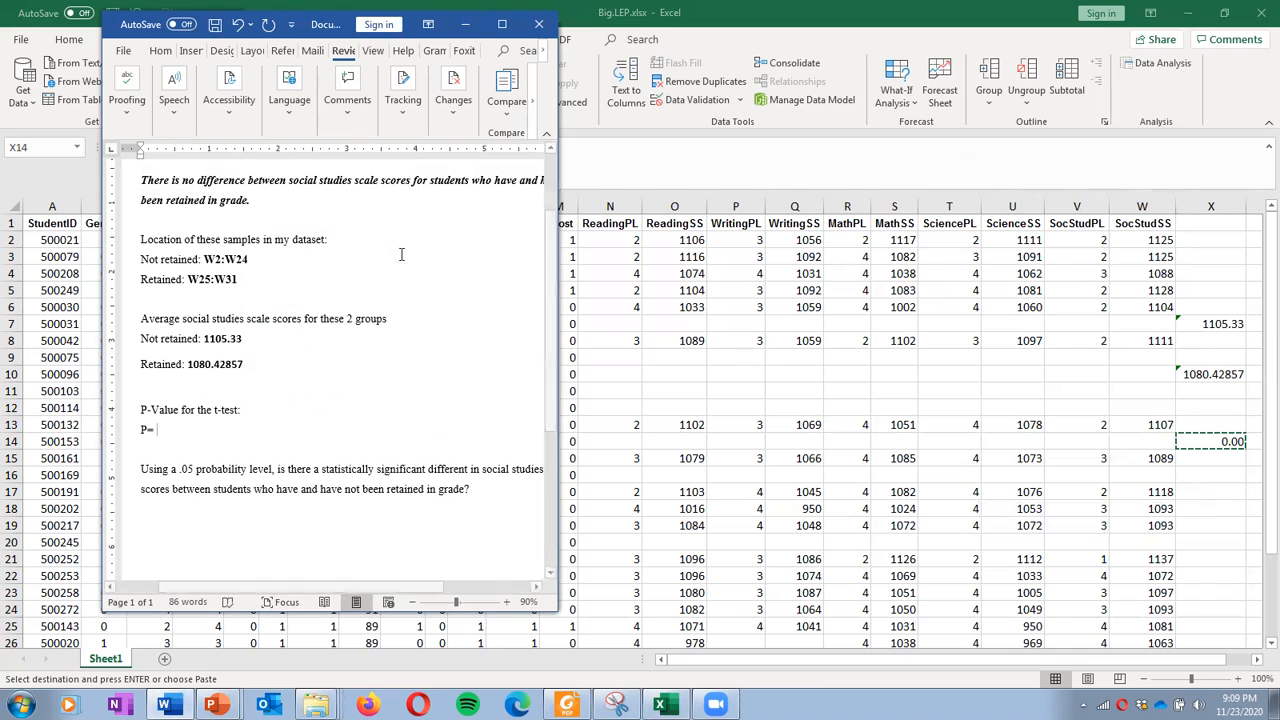
left_click(502, 23)
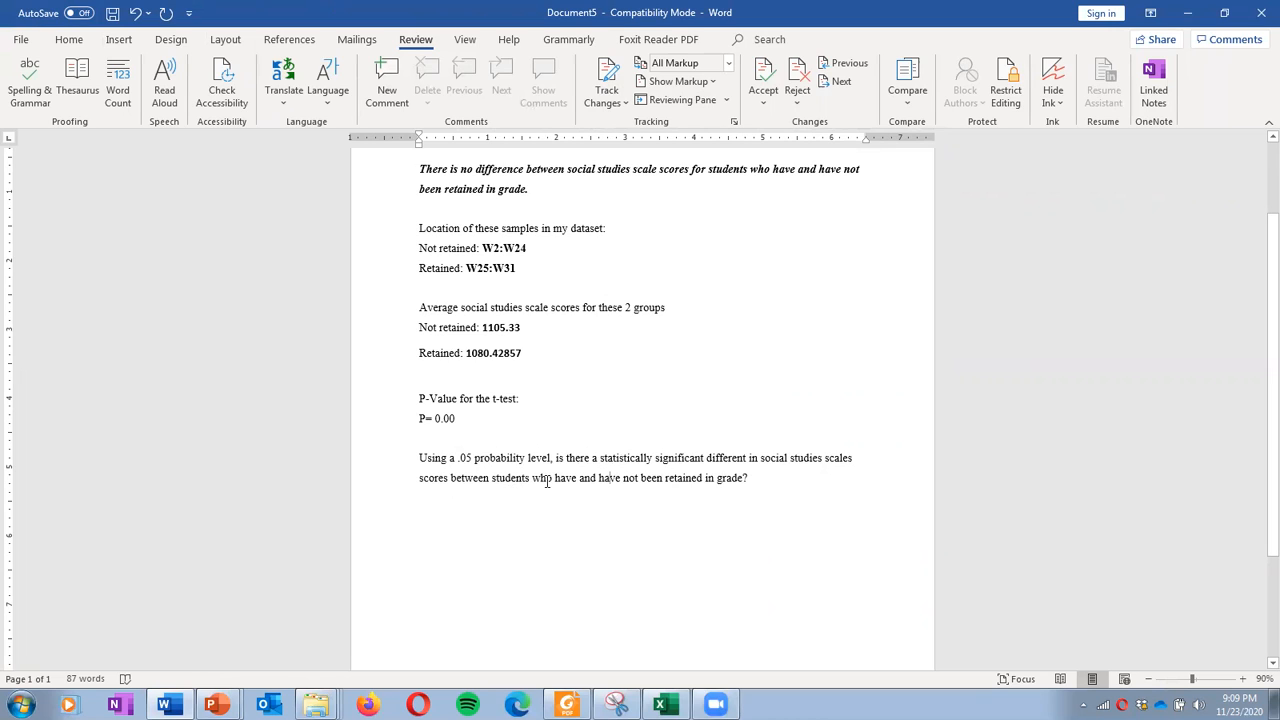
Add a bold 'Yes.' two lines below the significance question, then return to Excel
left_click(748, 482)
key("Return")
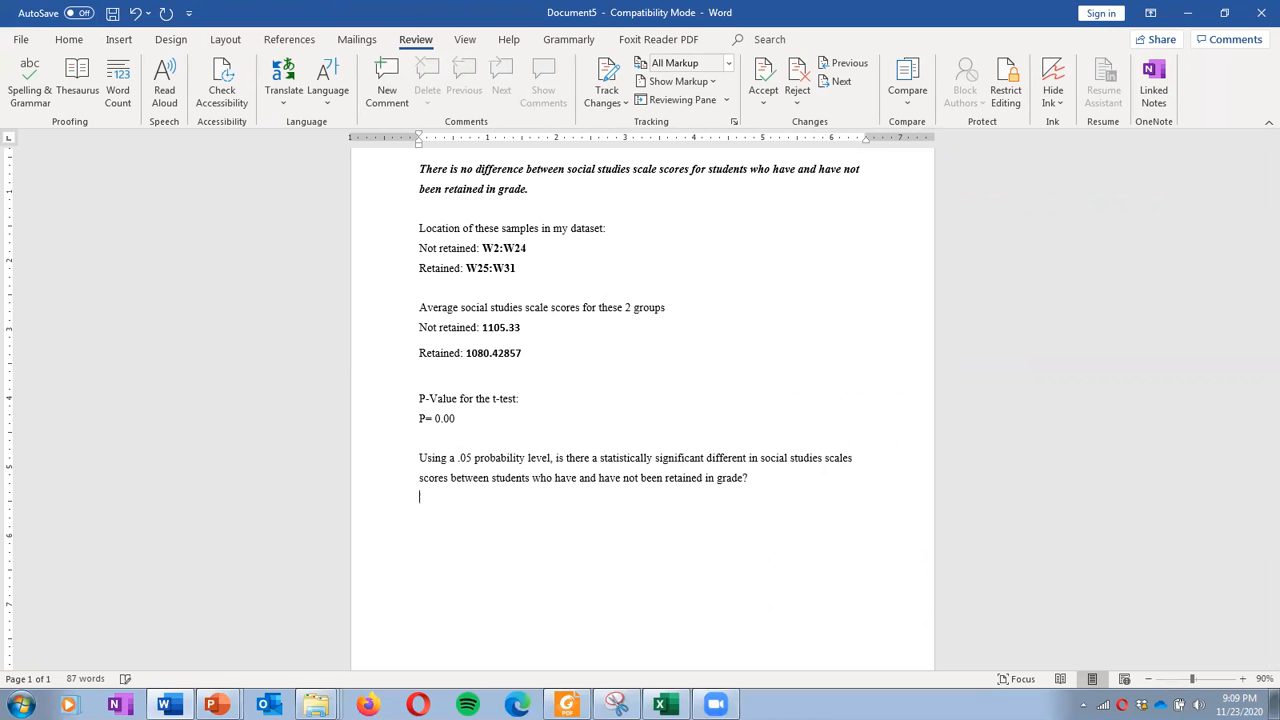
key("Return")
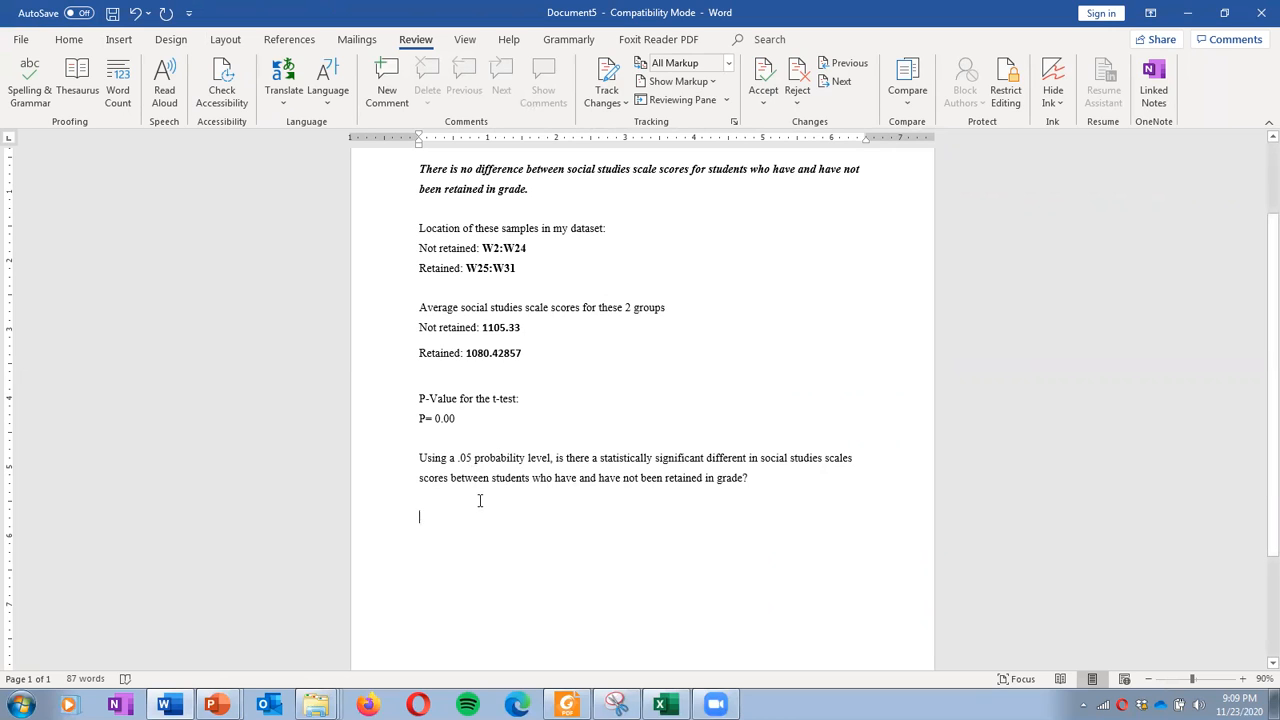
type("Yes.")
triple_click(424, 515)
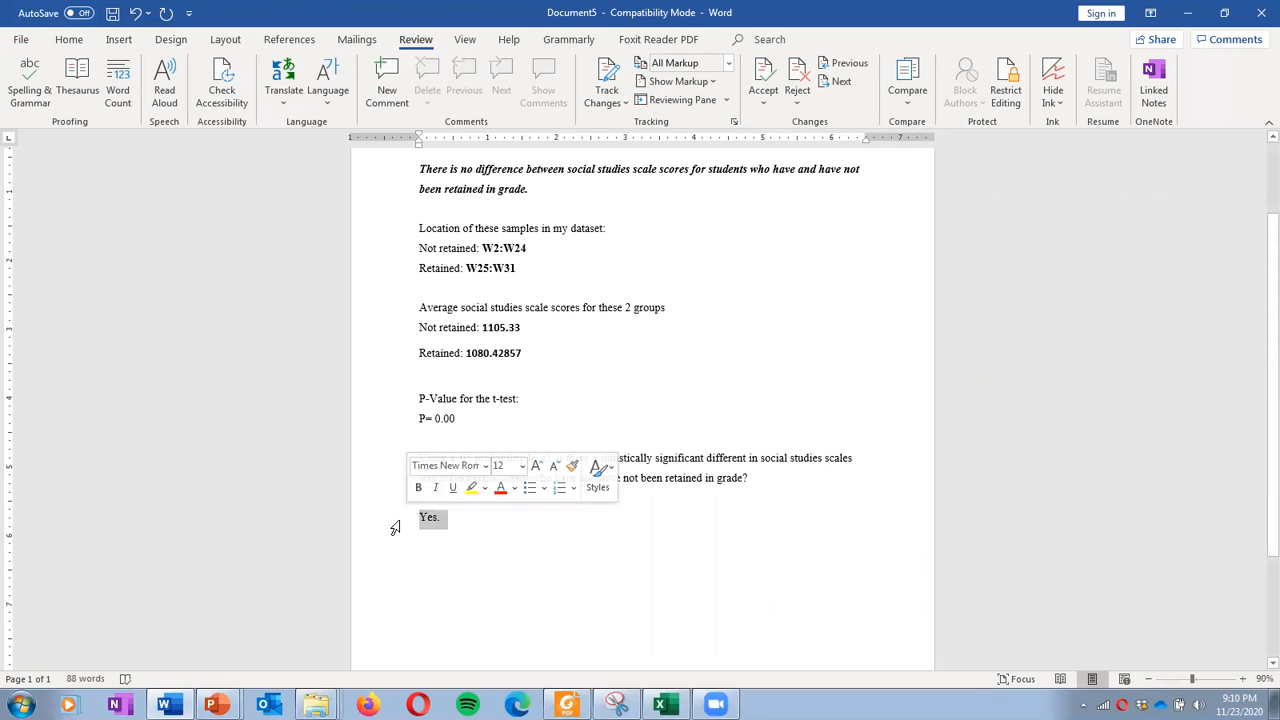
key("ctrl+b")
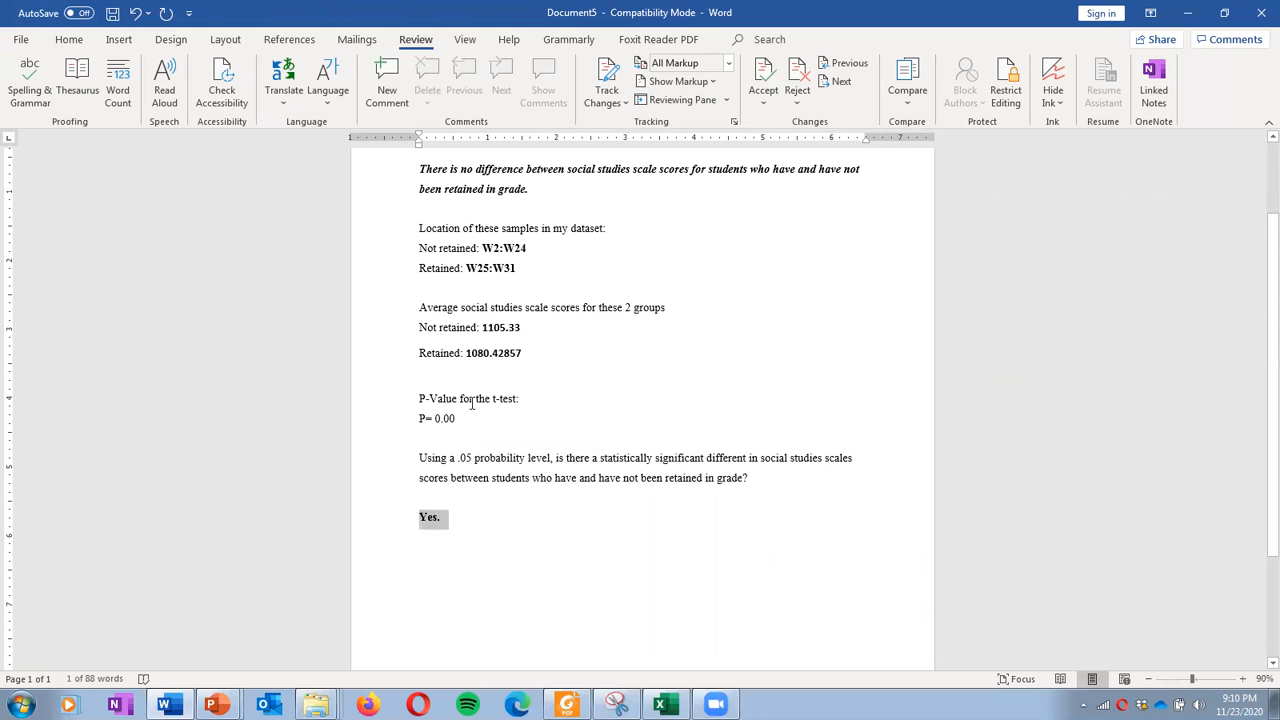
left_click(481, 188)
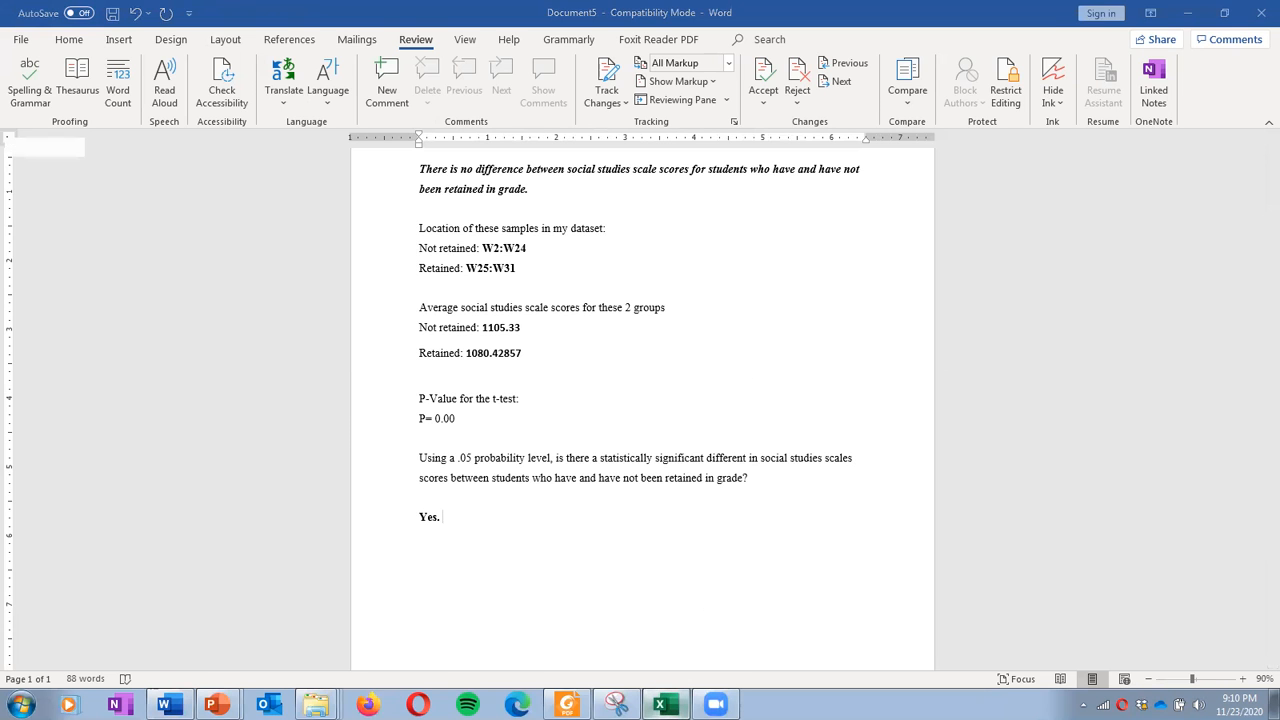
left_click(660, 705)
left_click(658, 470)
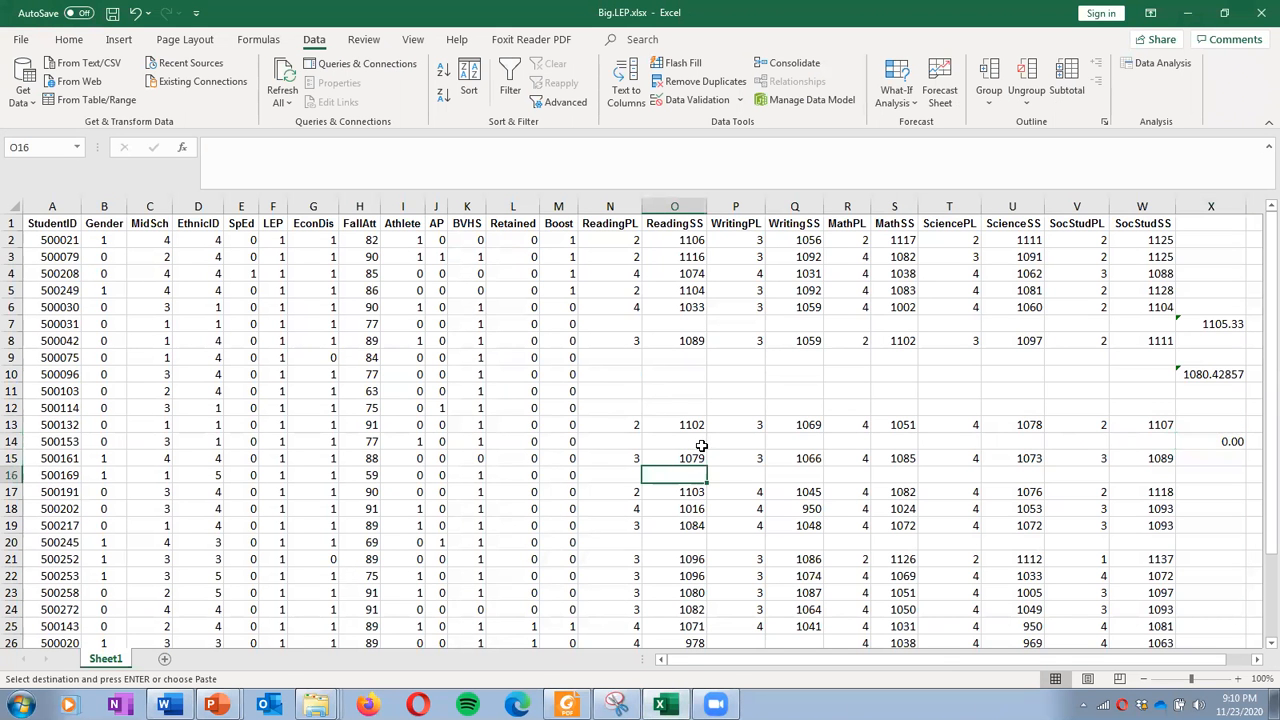